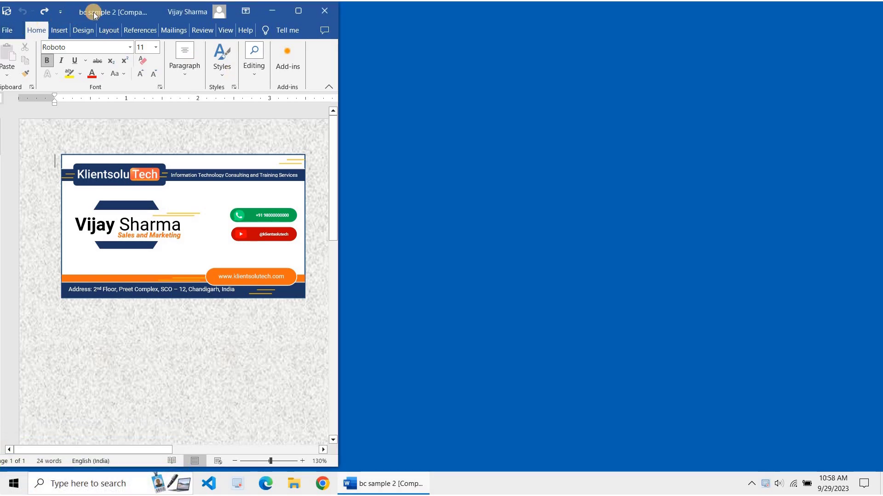
Create a new blank document and widen its window to the screen's right edge
{"action": "key", "text": "ctrl+n"}
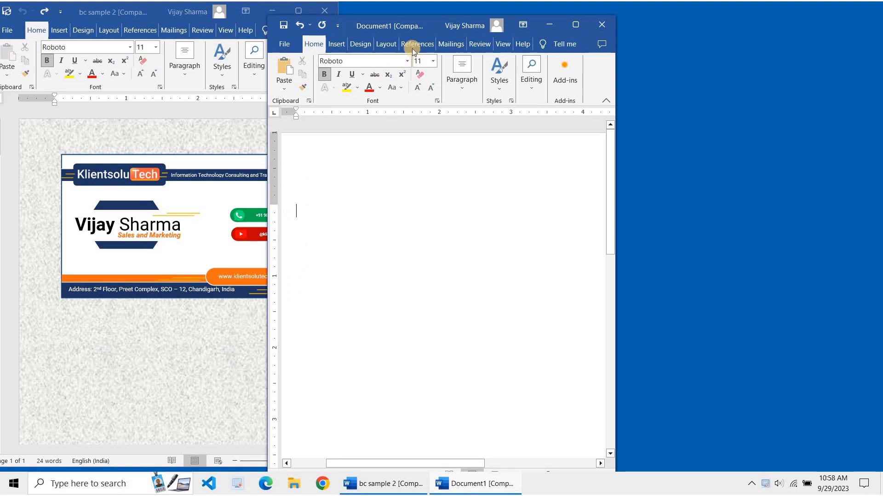
{"action": "left_click_drag", "start_coordinate": [456, 19], "coordinate": [465, 15]}
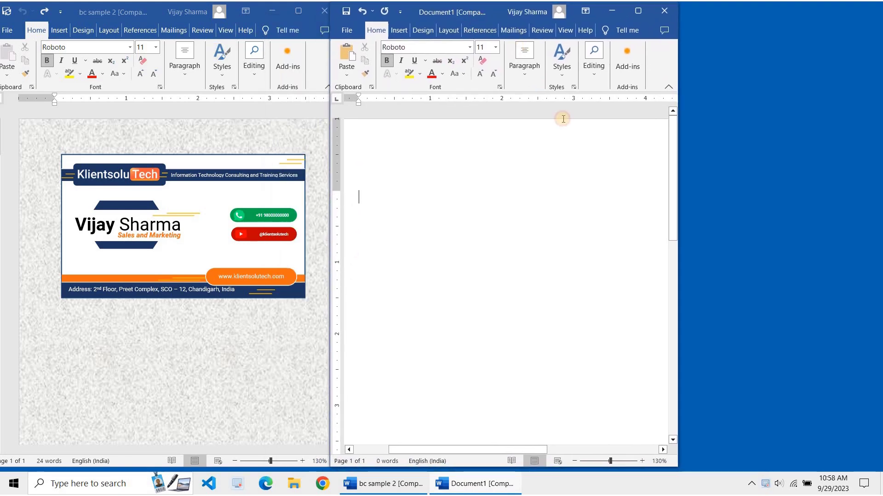
{"action": "left_click_drag", "start_coordinate": [679, 185], "coordinate": [880, 186]}
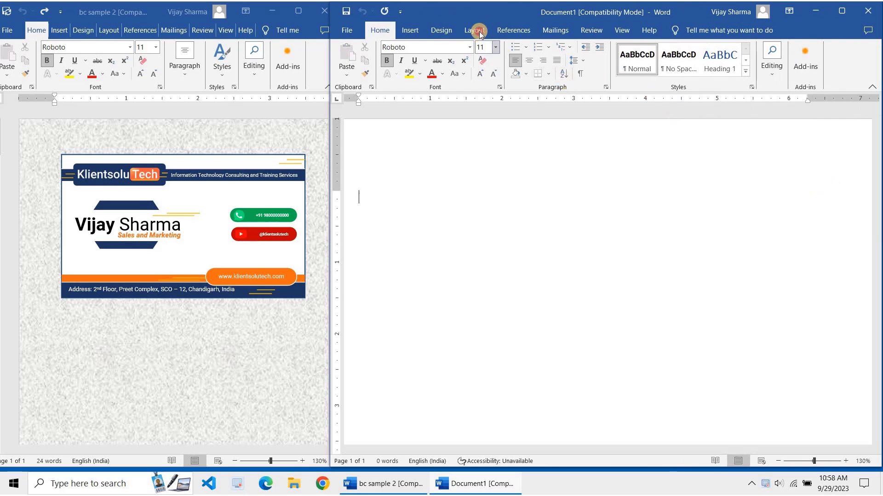
Apply the Narrow 0.5-inch margin preset to the page
{"action": "left_click", "coordinate": [479, 33]}
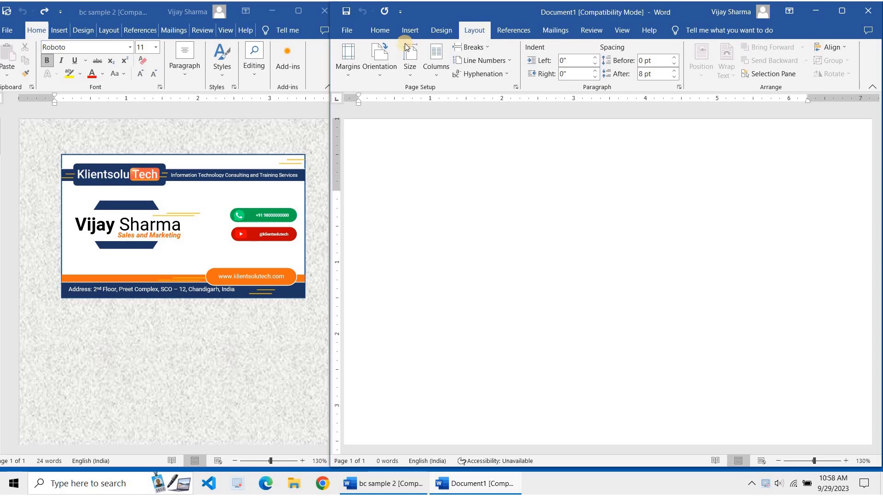
{"action": "left_click", "coordinate": [348, 66]}
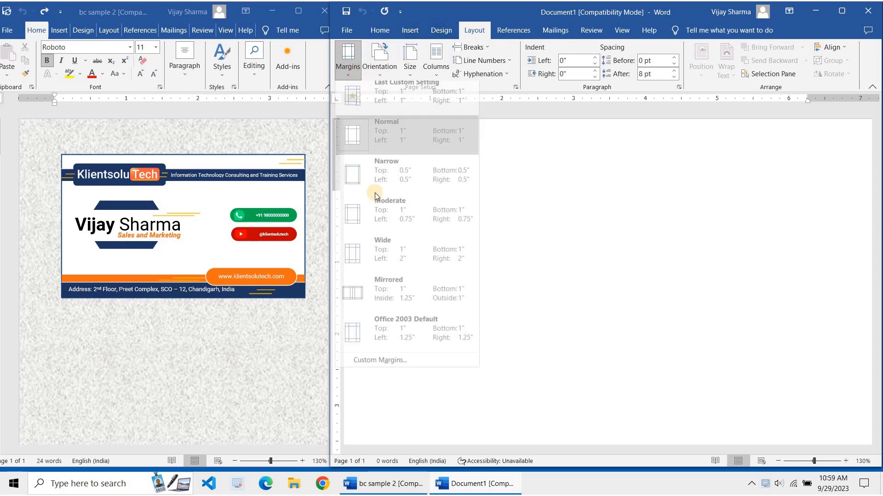
{"action": "left_click", "coordinate": [396, 182]}
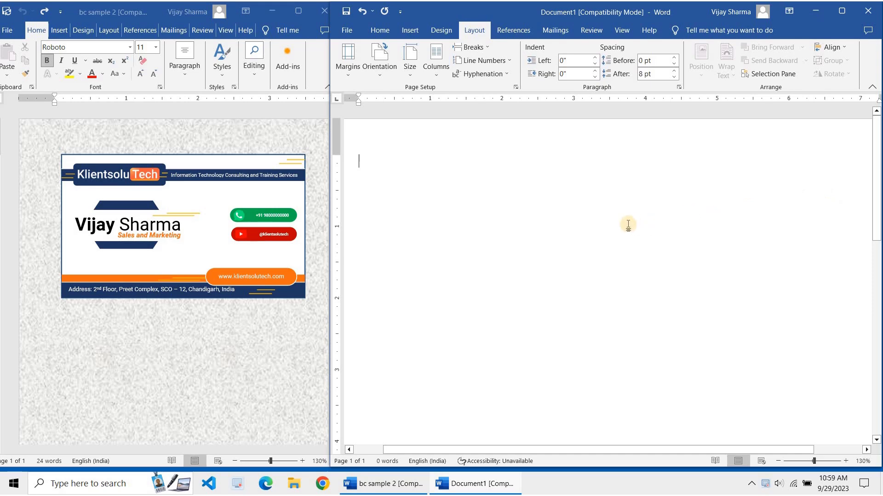
{"action": "scroll", "coordinate": [628, 224], "scroll_direction": "down", "scroll_amount": 2, "text": "ctrl"}
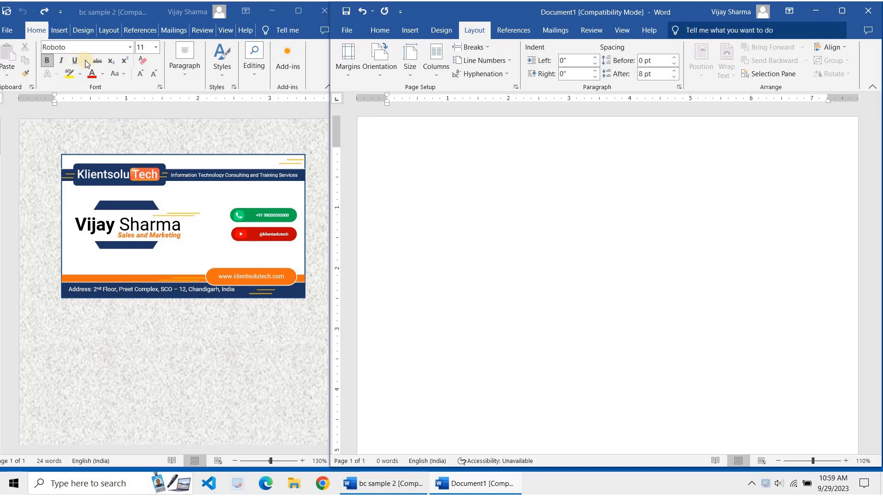
Draw a rectangle near the top of the page
{"action": "left_click", "coordinate": [417, 34]}
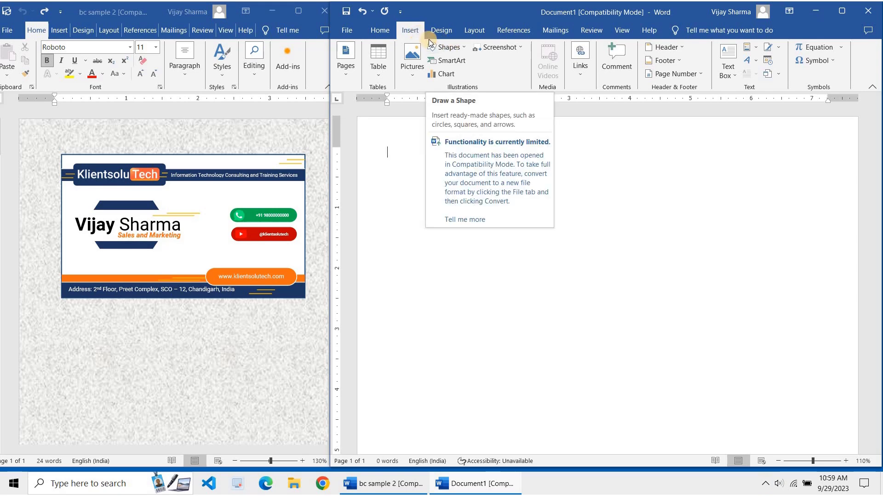
{"action": "left_click", "coordinate": [458, 49]}
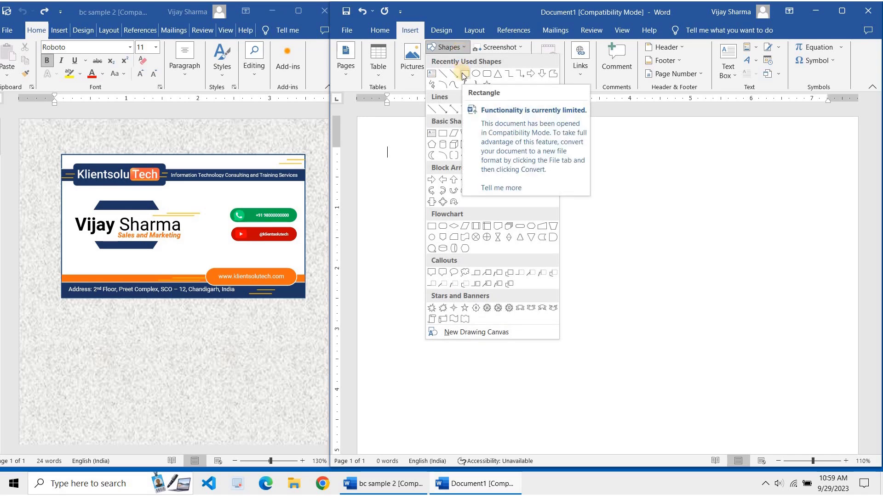
{"action": "left_click", "coordinate": [463, 75]}
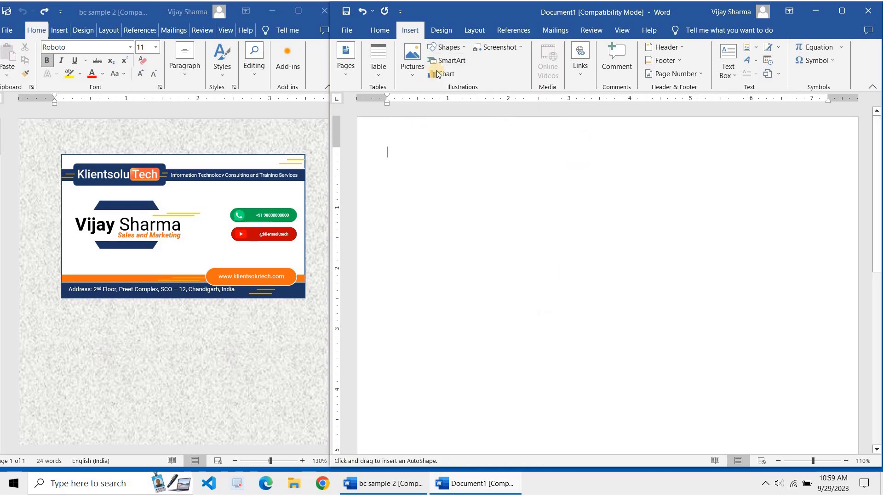
{"action": "left_click_drag", "start_coordinate": [386, 157], "coordinate": [606, 289]}
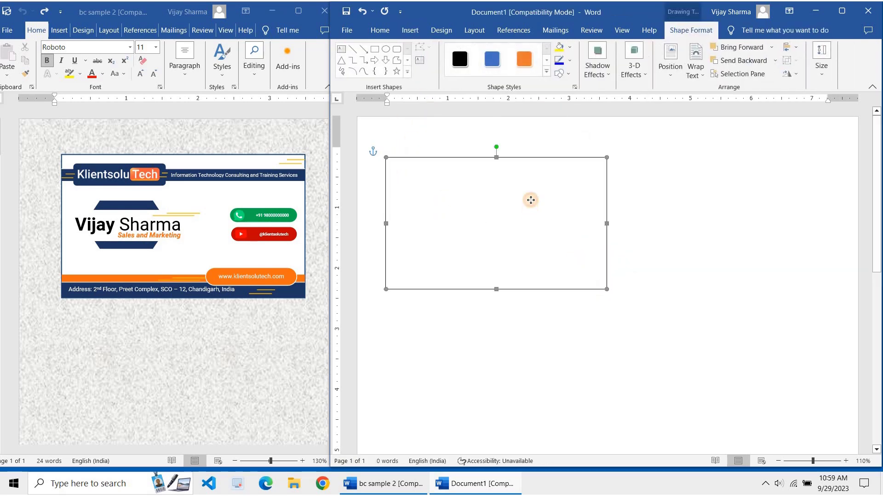
{"action": "left_click_drag", "start_coordinate": [530, 202], "coordinate": [528, 208]}
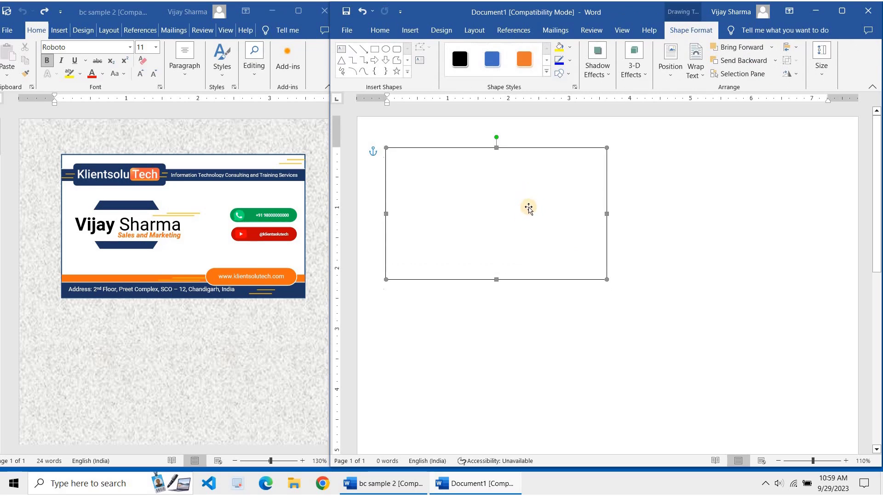
Size the rectangle to 2 in high by 3.5 in wide
{"action": "left_click", "coordinate": [821, 69]}
{"action": "left_click", "coordinate": [846, 103]}
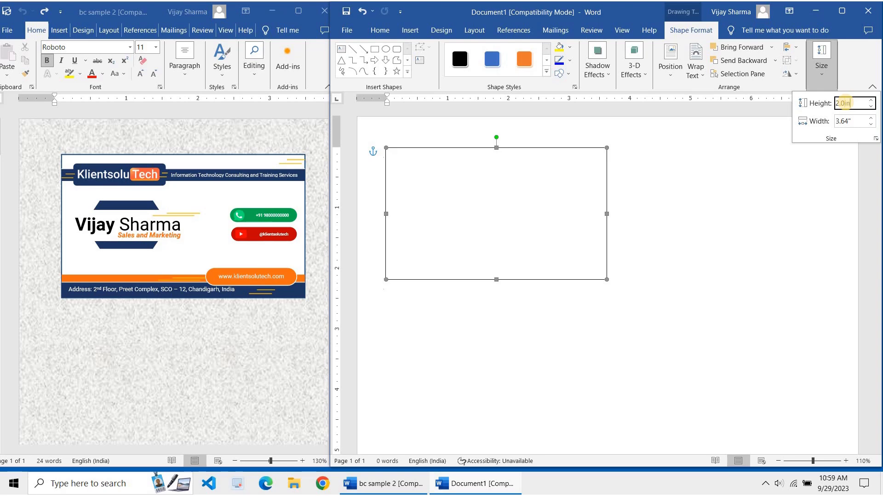
{"action": "key", "text": "Return"}
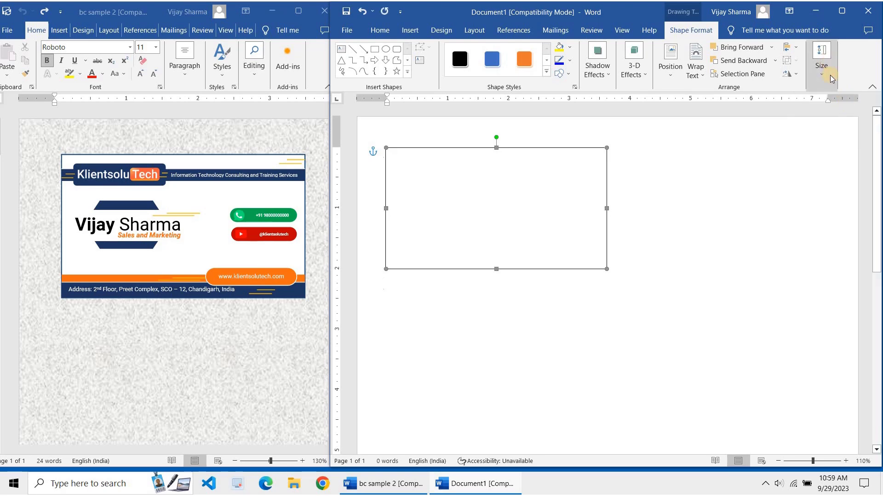
{"action": "left_click", "coordinate": [822, 60]}
{"action": "left_click", "coordinate": [856, 121]}
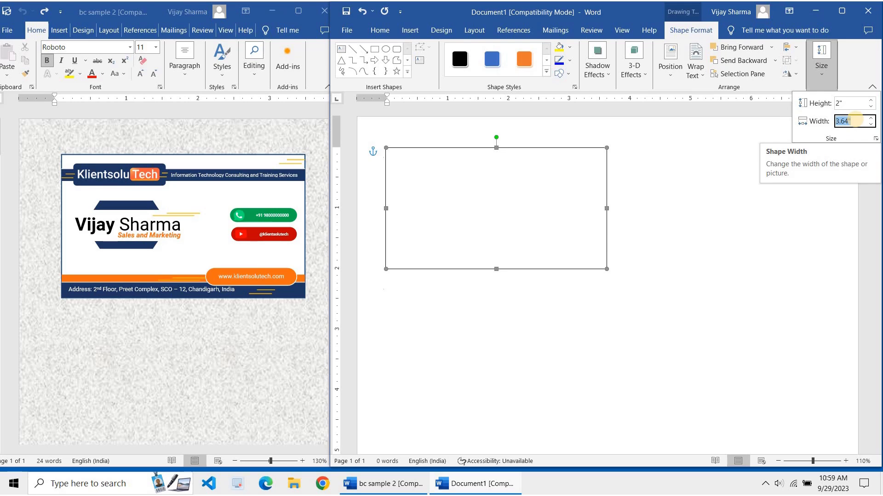
{"action": "type", "text": "3."}
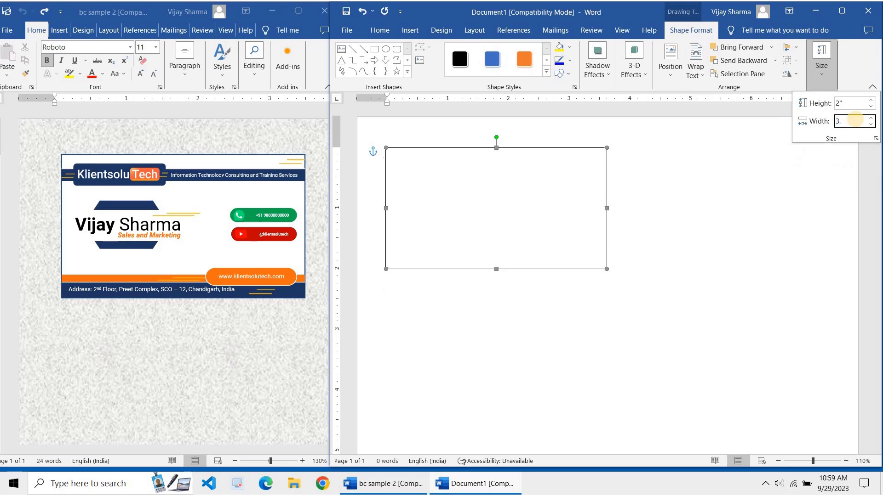
{"action": "type", "text": "5"}
{"action": "key", "text": "Return"}
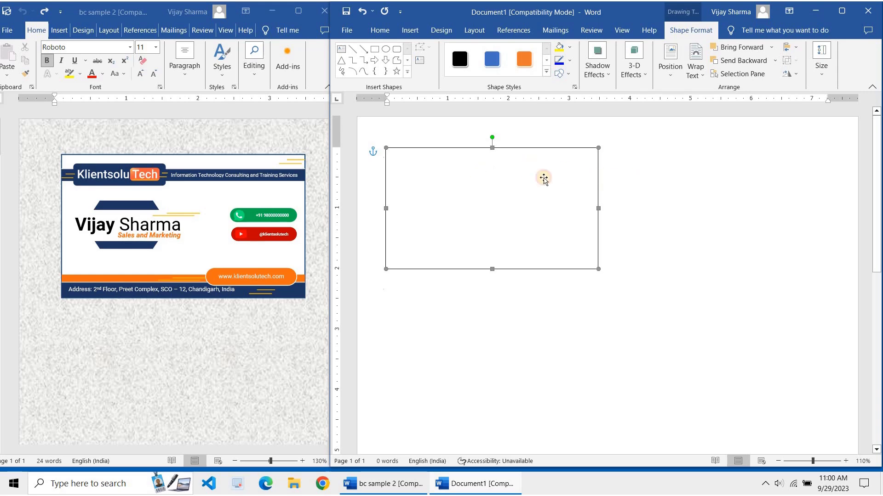
Shift the bc sample 2 window left and widen Document1 beside it
{"action": "left_click", "coordinate": [612, 178]}
{"action": "left_click", "coordinate": [536, 179]}
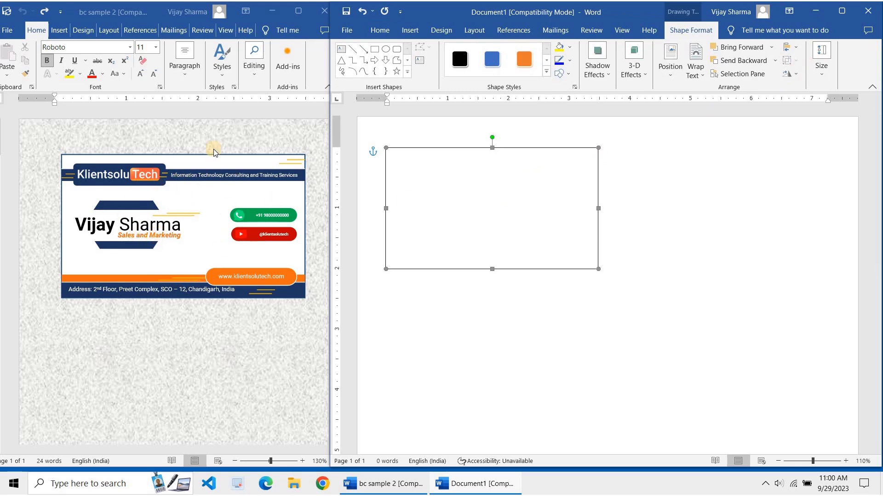
{"action": "left_click", "coordinate": [169, 14]}
{"action": "left_click_drag", "start_coordinate": [169, 14], "coordinate": [144, 14]}
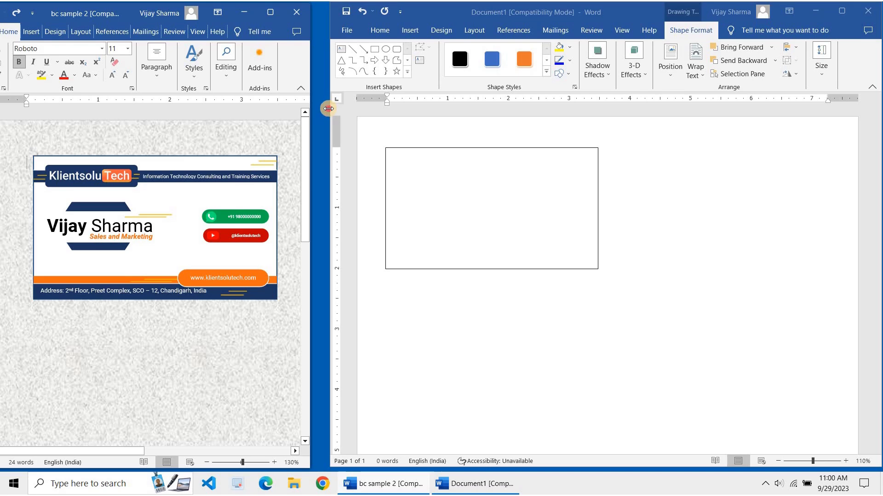
{"action": "left_click_drag", "start_coordinate": [331, 110], "coordinate": [313, 109]}
{"action": "left_click", "coordinate": [394, 290]}
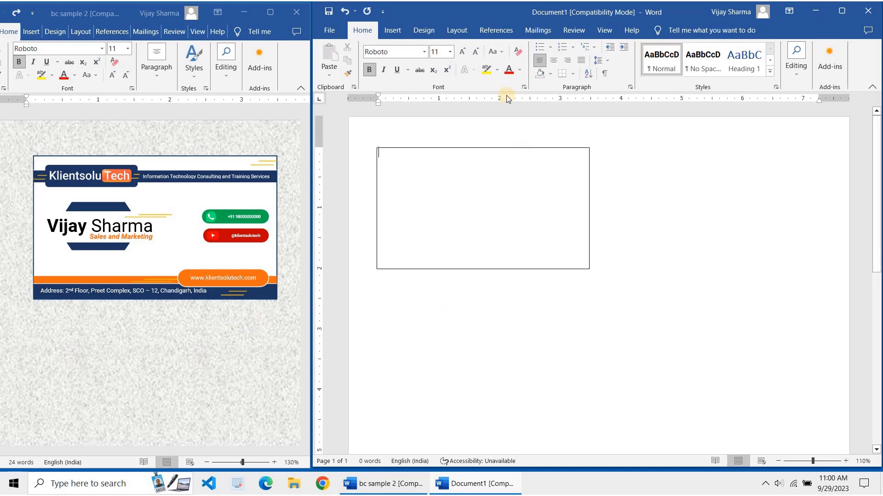
Give the page a Walnut texture background from Page Color fill effects
{"action": "left_click", "coordinate": [423, 30]}
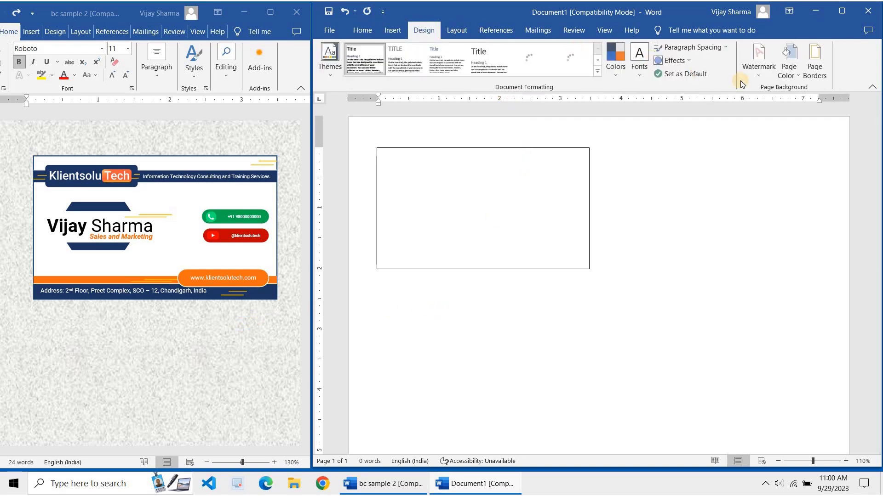
{"action": "left_click", "coordinate": [788, 59]}
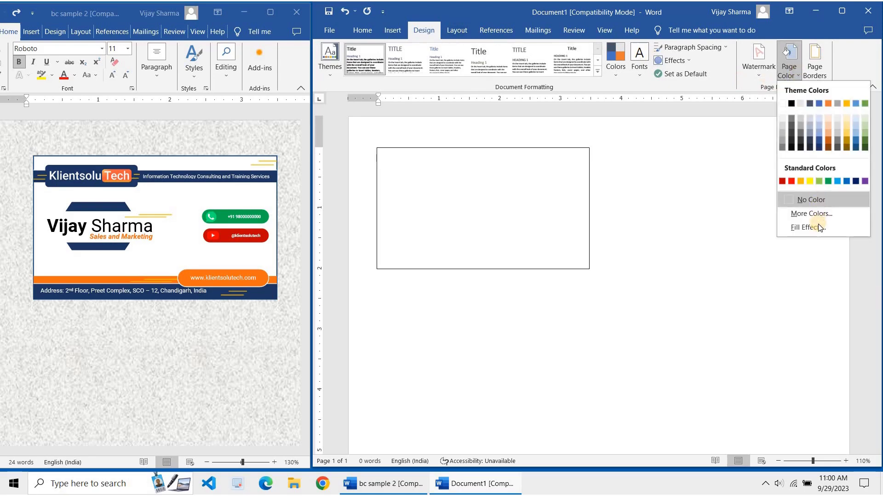
{"action": "left_click", "coordinate": [809, 228]}
{"action": "left_click", "coordinate": [714, 129]}
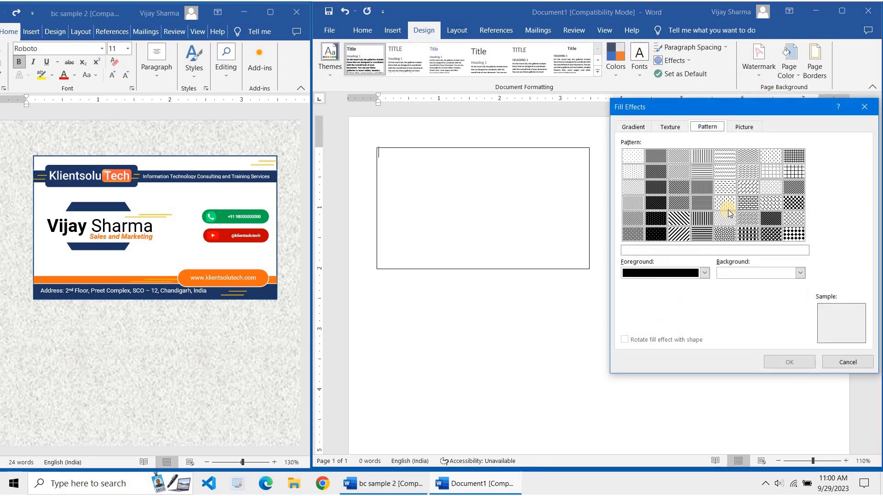
{"action": "left_click", "coordinate": [742, 128]}
{"action": "left_click", "coordinate": [667, 126]}
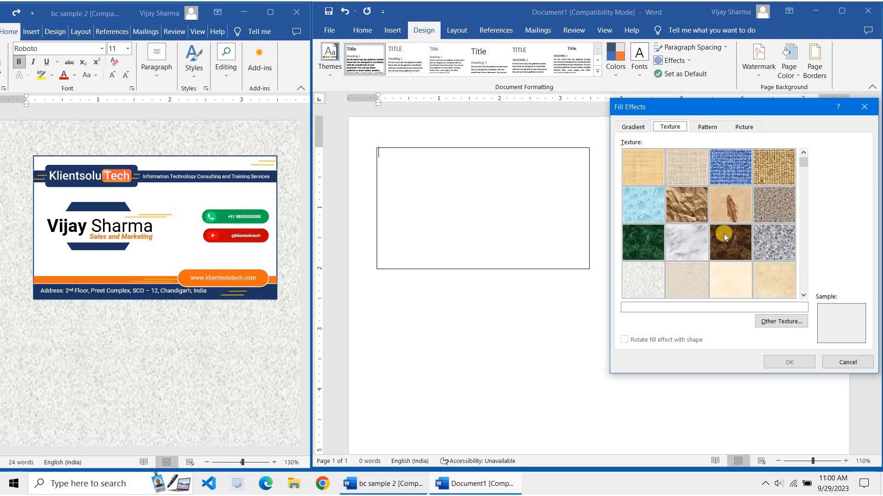
{"action": "left_click_drag", "start_coordinate": [810, 169], "coordinate": [814, 288]}
{"action": "left_click", "coordinate": [686, 280]}
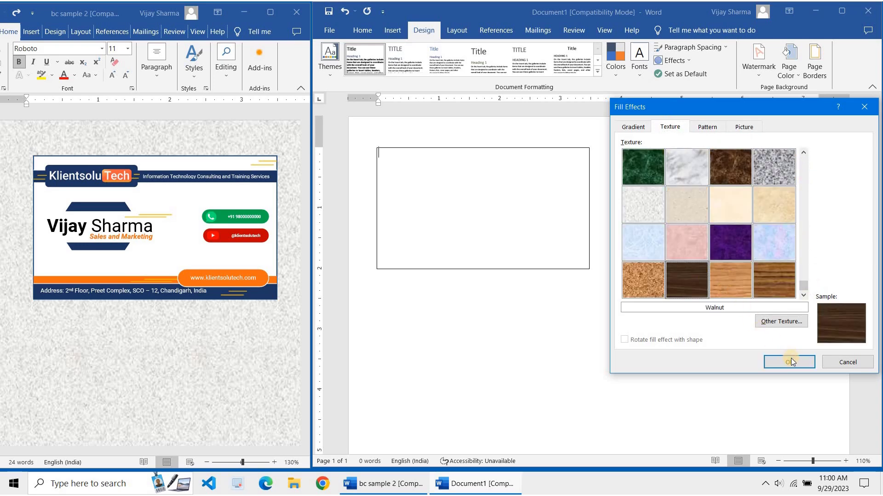
{"action": "left_click", "coordinate": [786, 361]}
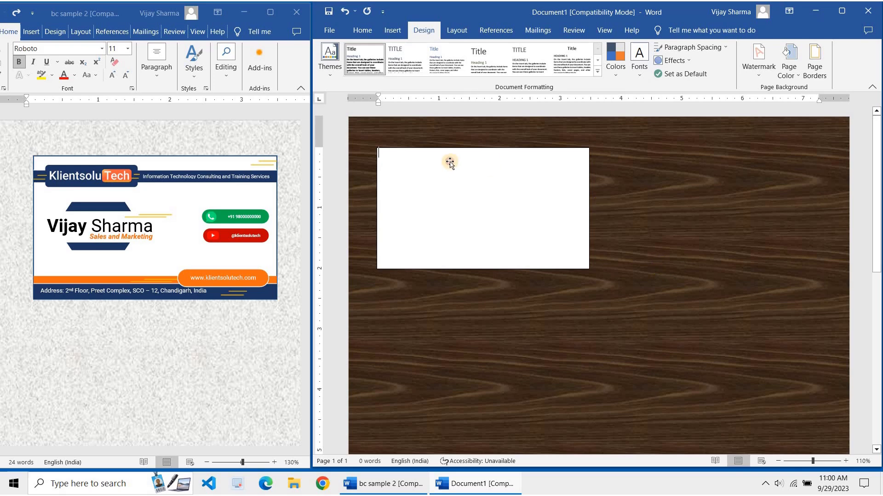
{"action": "left_click", "coordinate": [381, 171]}
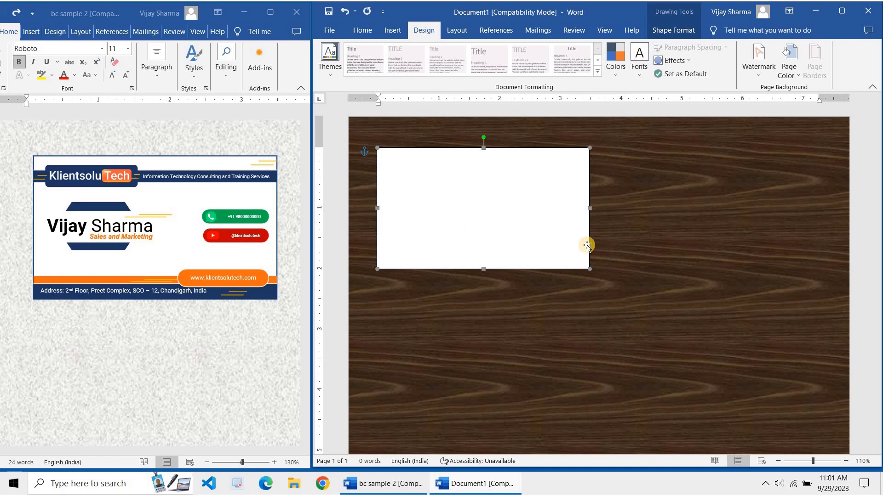
{"action": "left_click", "coordinate": [603, 238]}
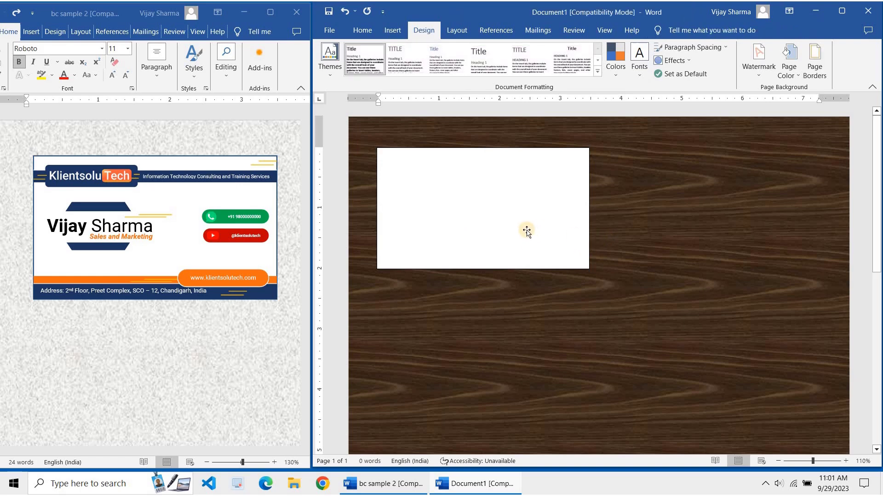
{"action": "left_click", "coordinate": [527, 231]}
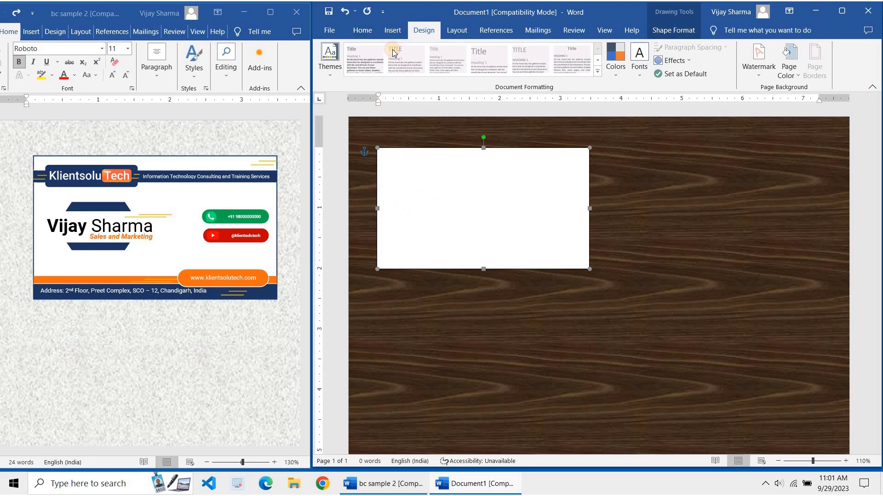
Browse the Insert shapes gallery without drawing a new shape
{"action": "left_click", "coordinate": [392, 30]}
{"action": "left_click", "coordinate": [430, 47]}
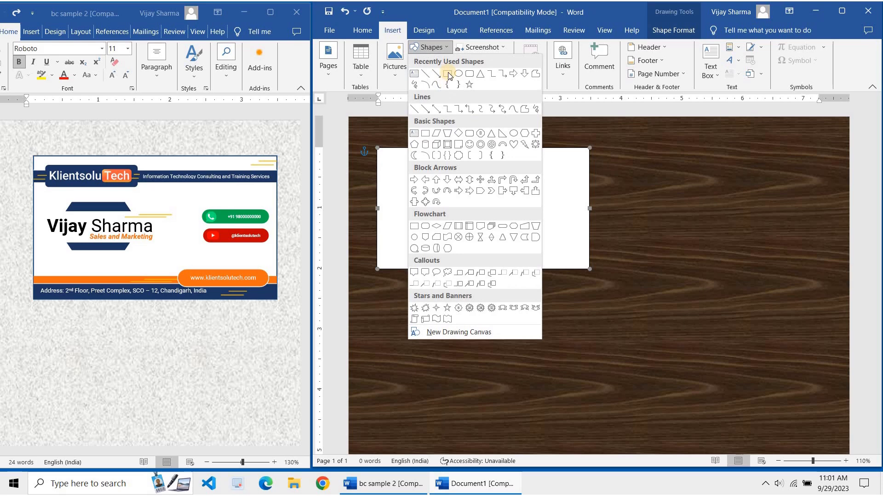
{"action": "left_click", "coordinate": [447, 74]}
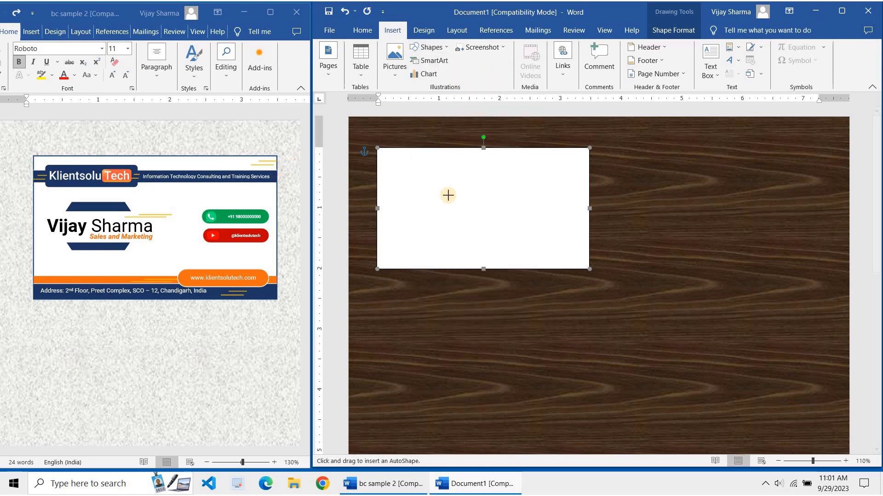
{"action": "left_click", "coordinate": [430, 47]}
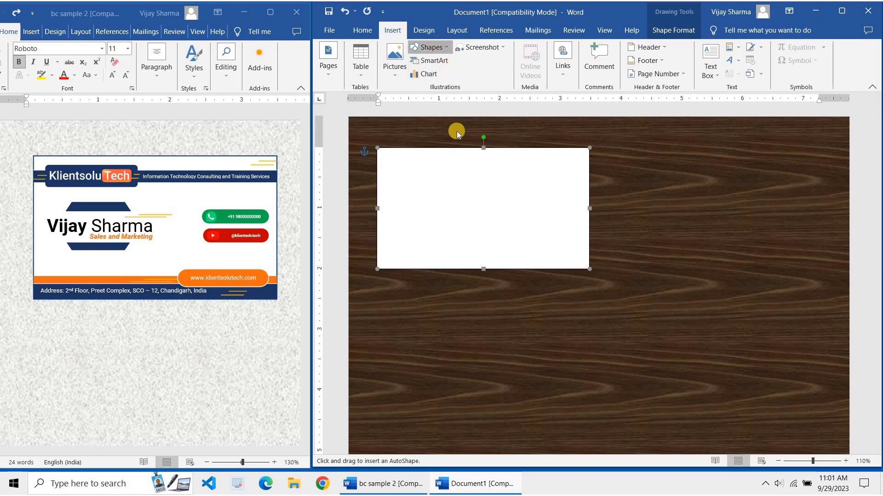
{"action": "left_click", "coordinate": [428, 134]}
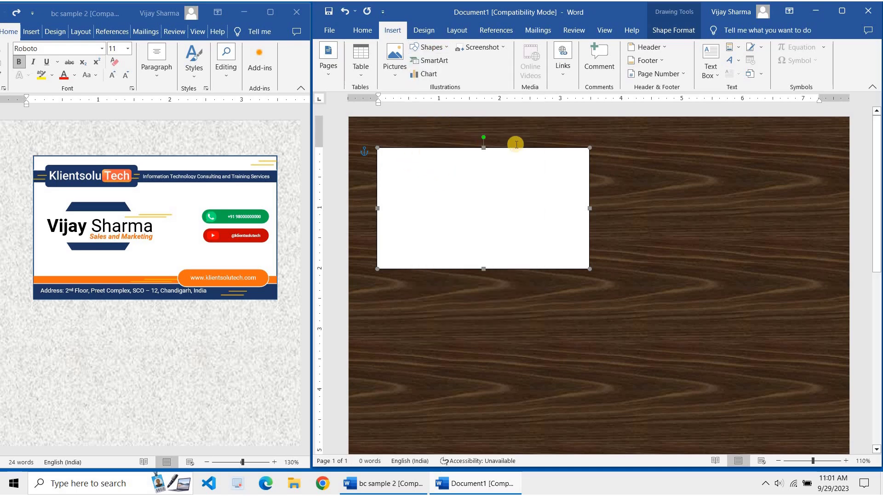
{"action": "left_click", "coordinate": [432, 48]}
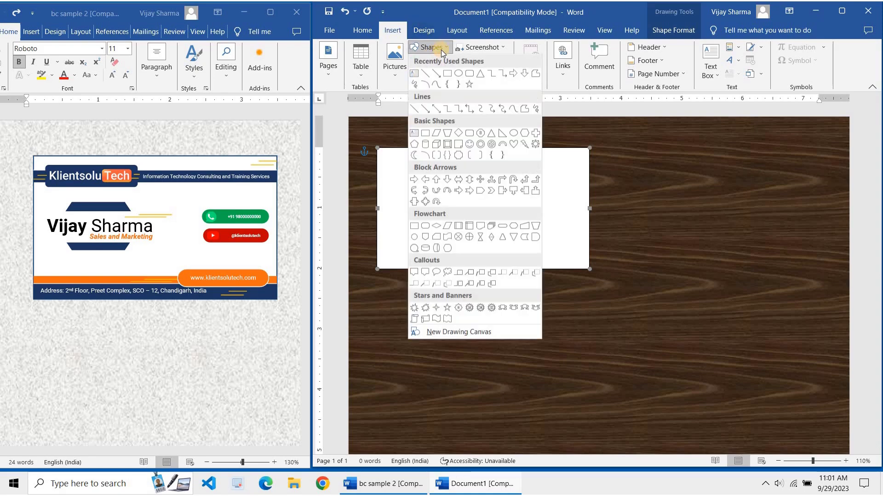
Maximize the card document and show outline weight choices for the card rectangle
{"action": "double_click", "coordinate": [487, 18]}
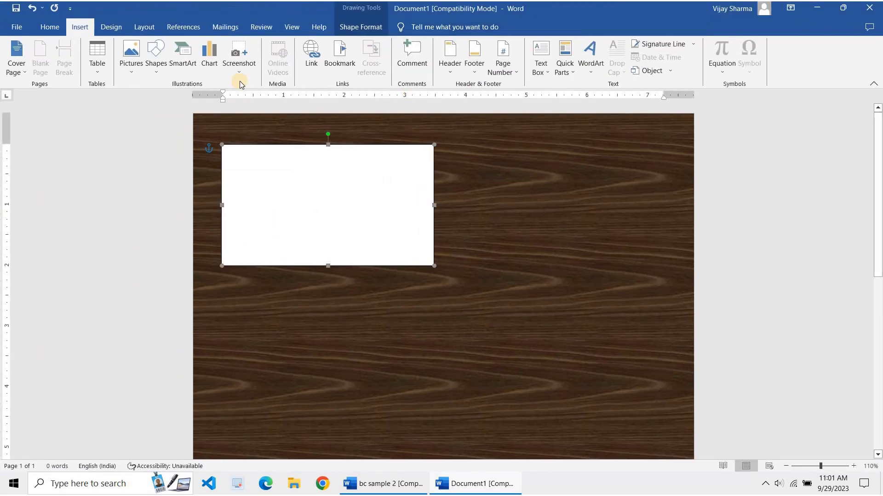
{"action": "double_click", "coordinate": [322, 201]}
{"action": "left_click", "coordinate": [438, 59]}
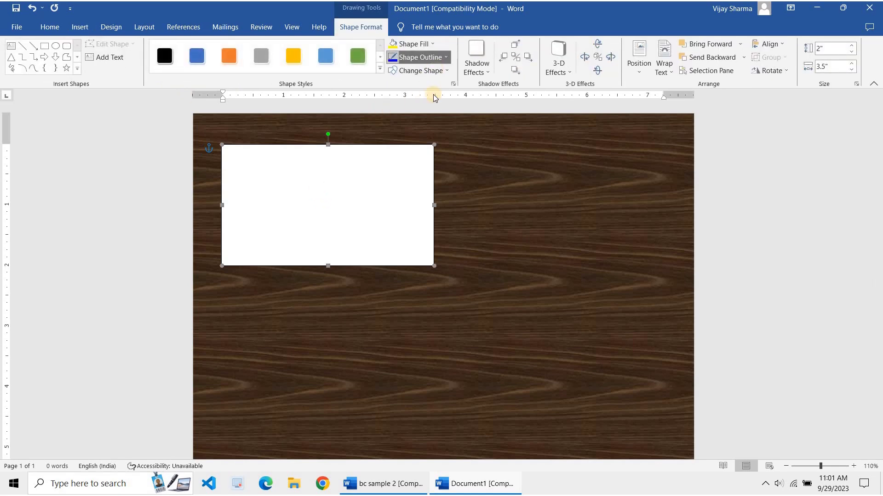
{"action": "mouse_move", "coordinate": [411, 211]}
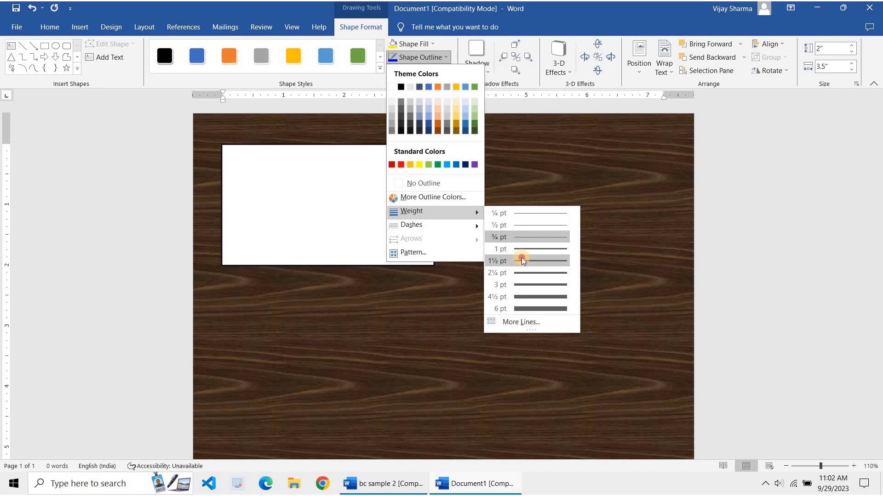
Give the card rectangle a 1½ pt orange outline
{"action": "left_click", "coordinate": [521, 261]}
{"action": "left_click", "coordinate": [420, 57]}
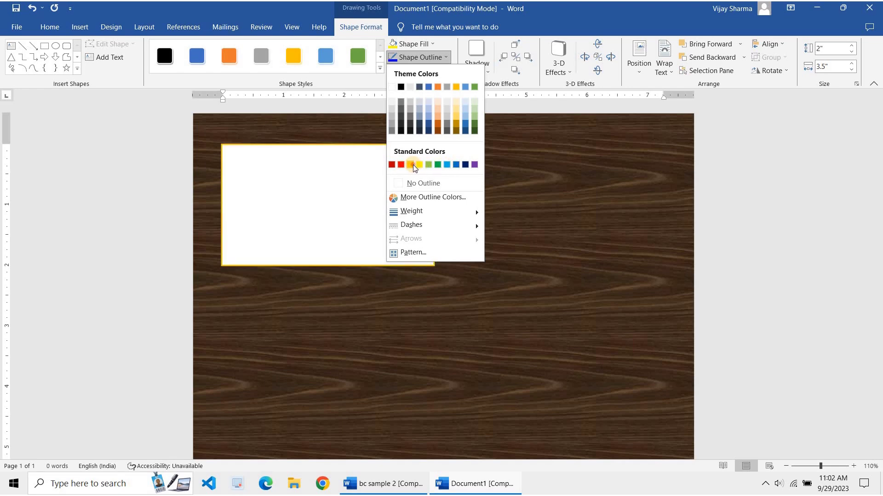
{"action": "left_click", "coordinate": [412, 164]}
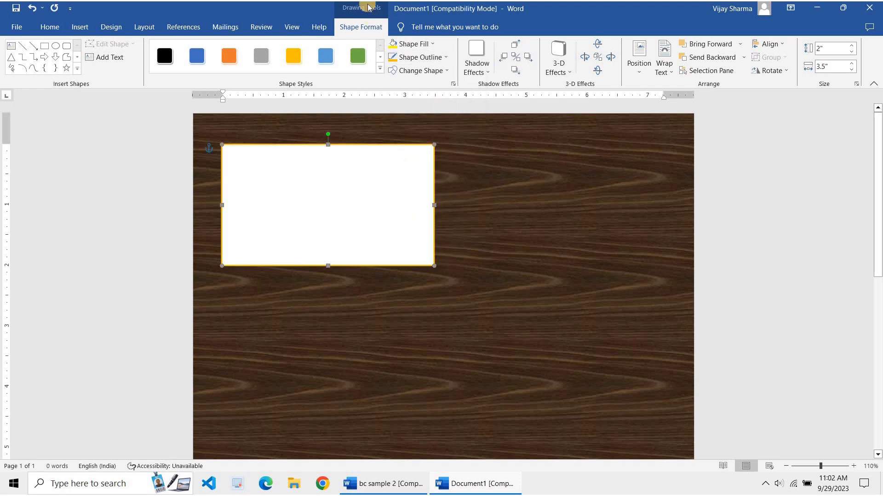
{"action": "left_click", "coordinate": [420, 57]}
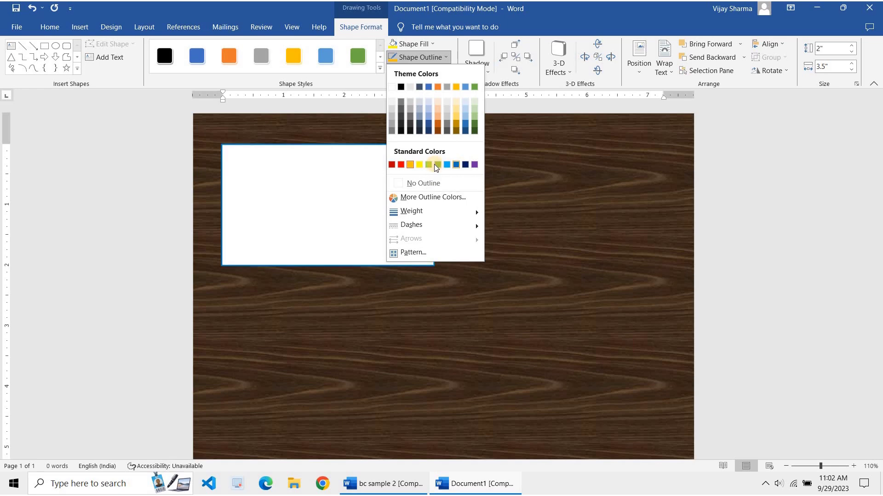
{"action": "left_click", "coordinate": [437, 124]}
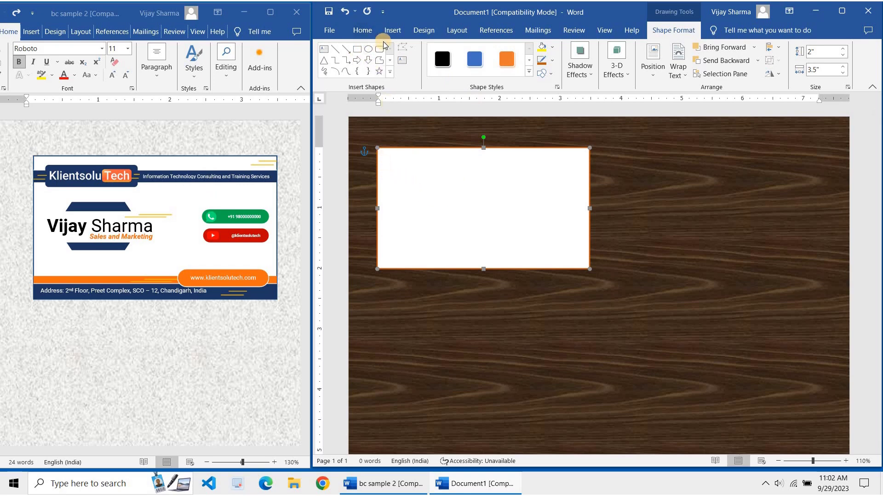
Draw a thin bar near the card top, filled Blue, Accent 1, Darker 25%, no outline
{"action": "left_click", "coordinate": [357, 49]}
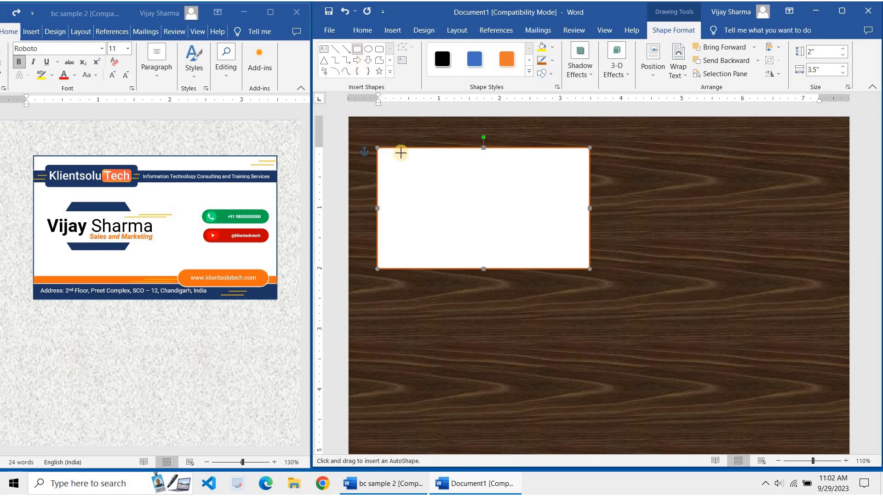
{"action": "mouse_move", "coordinate": [377, 163]}
{"action": "left_mouse_down"}
{"action": "mouse_move", "coordinate": [552, 181]}
{"action": "mouse_move", "coordinate": [589, 175]}
{"action": "left_mouse_up"}
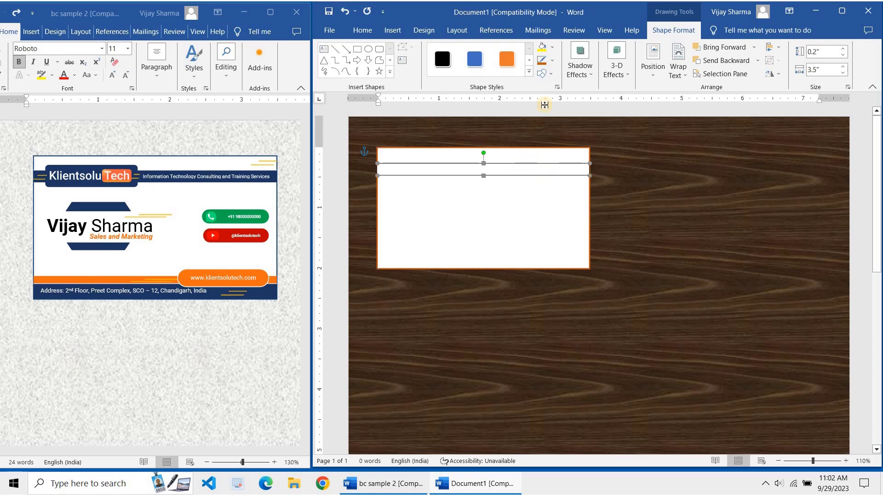
{"action": "left_click", "coordinate": [551, 50]}
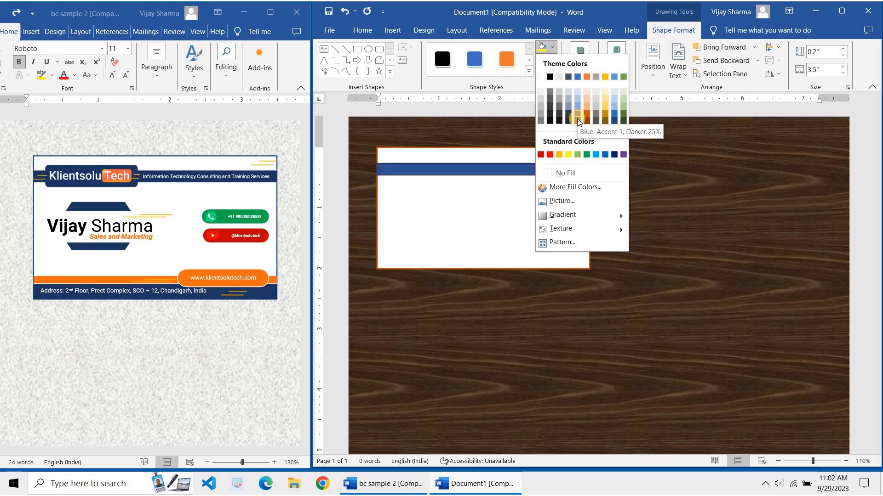
{"action": "left_click", "coordinate": [577, 119]}
{"action": "left_click", "coordinate": [552, 61]}
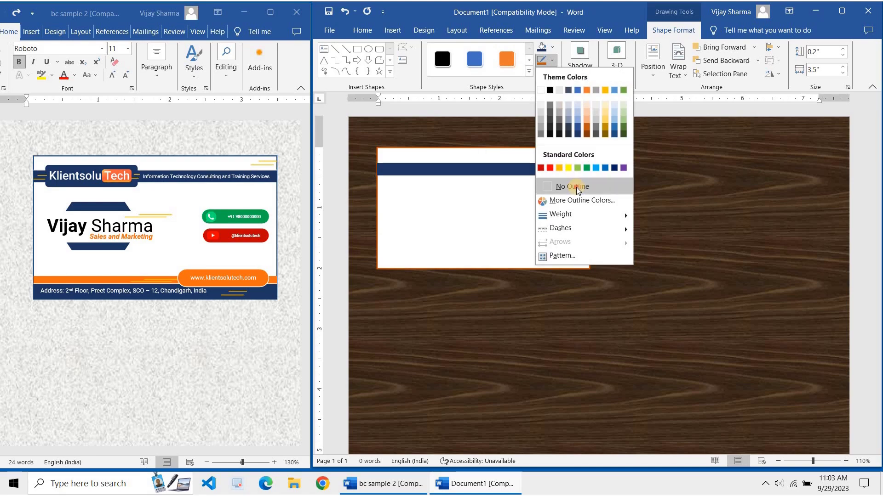
{"action": "left_click", "coordinate": [575, 177]}
{"action": "left_click", "coordinate": [551, 156]}
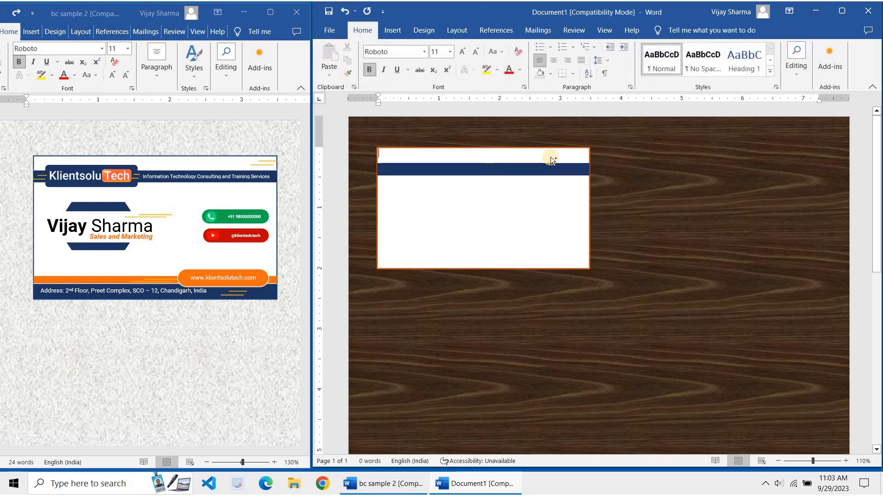
Zoom in and move the navy bar flush with the card's left edge
{"action": "scroll", "coordinate": [508, 154], "scroll_direction": "up", "scroll_amount": 3}
{"action": "scroll", "coordinate": [508, 155], "scroll_direction": "up", "scroll_amount": 5}
{"action": "left_click", "coordinate": [475, 194]}
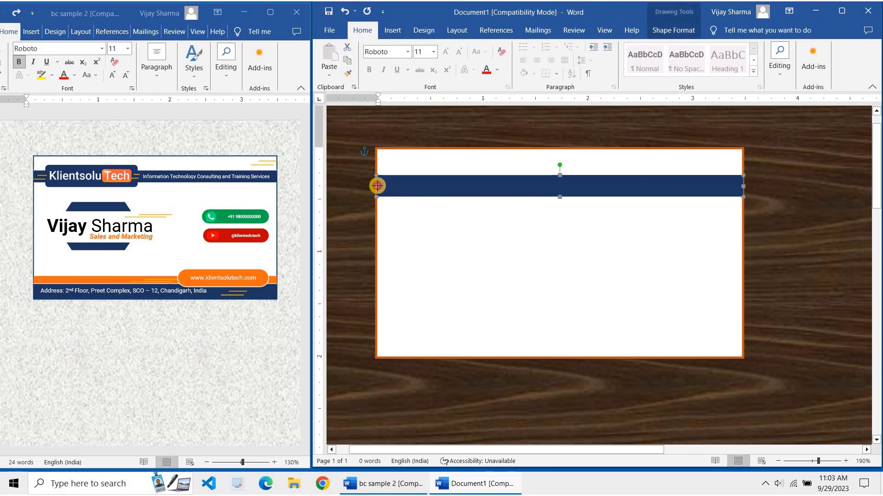
{"action": "left_click_drag", "start_coordinate": [381, 186], "coordinate": [379, 186]}
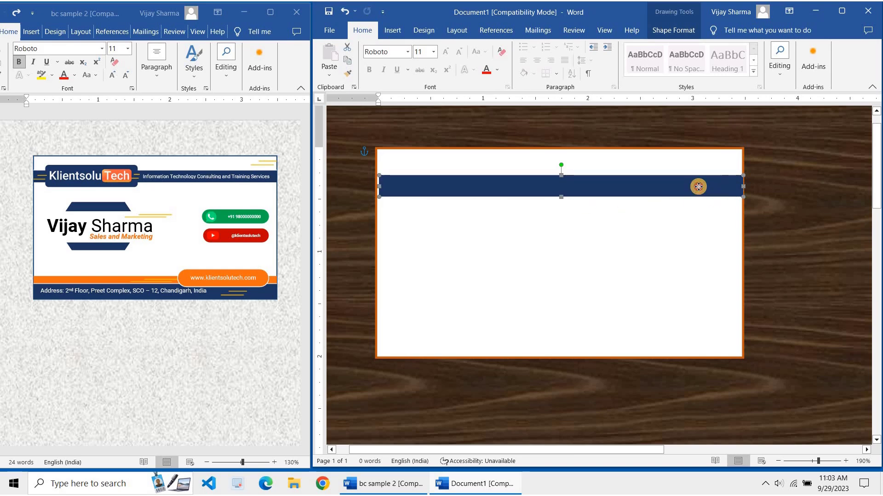
{"action": "left_click_drag", "start_coordinate": [697, 186], "coordinate": [743, 197]}
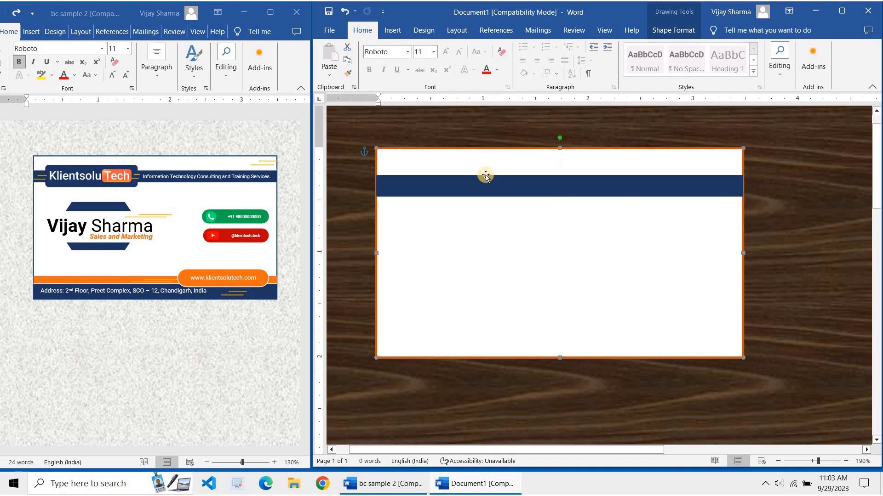
{"action": "left_click", "coordinate": [388, 177]}
{"action": "scroll", "coordinate": [391, 180], "scroll_direction": "up", "scroll_amount": 6}
{"action": "scroll", "coordinate": [391, 179], "scroll_direction": "up", "scroll_amount": 20}
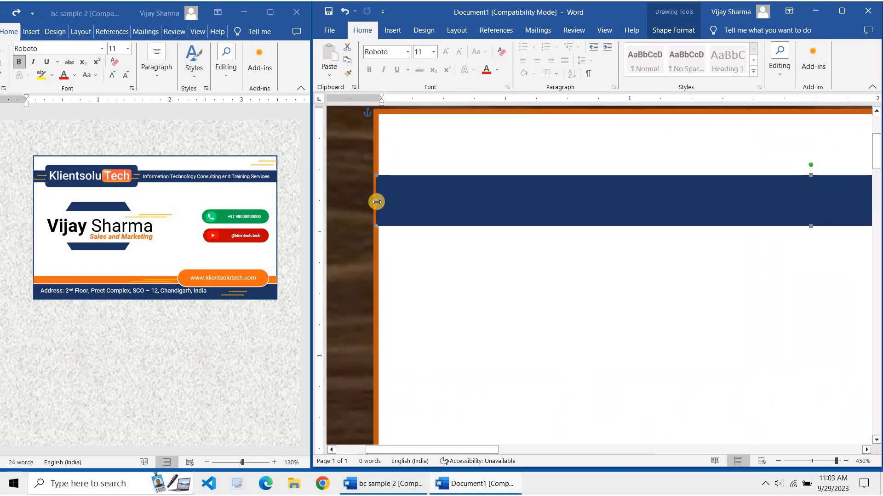
{"action": "left_click_drag", "start_coordinate": [385, 203], "coordinate": [379, 201]}
{"action": "left_click", "coordinate": [467, 252]}
Scroll around the card and reselect the navy bar to check its alignment
{"action": "scroll", "coordinate": [440, 214], "scroll_direction": "down", "scroll_amount": 9, "text": "ctrl"}
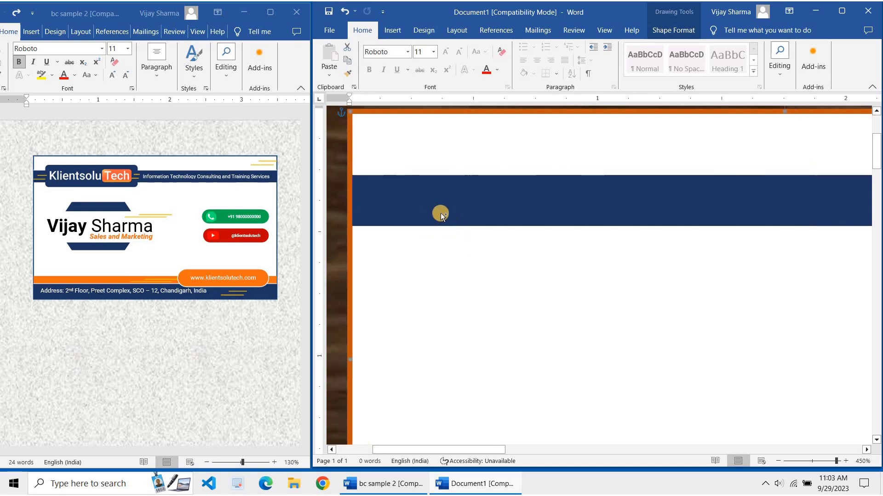
{"action": "scroll", "coordinate": [515, 208], "scroll_direction": "down", "scroll_amount": 10, "text": "ctrl"}
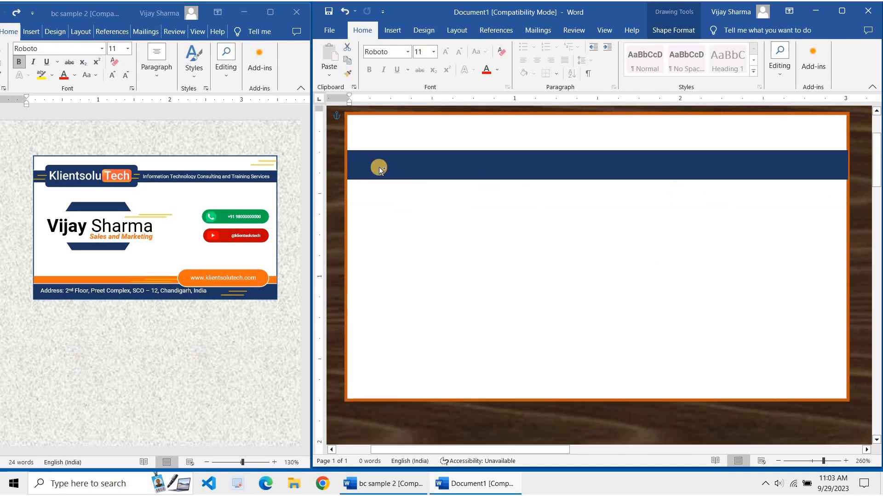
{"action": "scroll", "coordinate": [723, 205], "scroll_direction": "up", "scroll_amount": 6, "text": "ctrl"}
{"action": "scroll", "coordinate": [831, 185], "scroll_direction": "down", "scroll_amount": 6, "text": "ctrl"}
{"action": "scroll", "coordinate": [851, 167], "scroll_direction": "up", "scroll_amount": 8, "text": "ctrl"}
{"action": "left_click", "coordinate": [692, 361]}
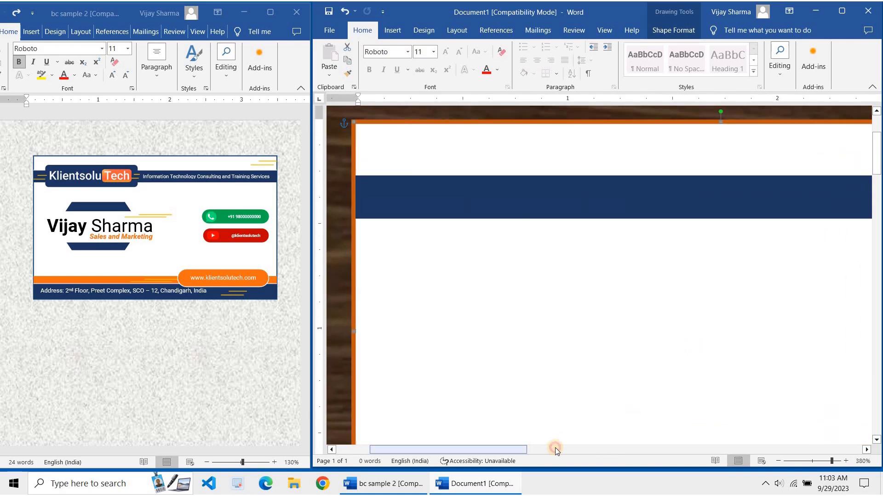
{"action": "left_click", "coordinate": [536, 448]}
{"action": "left_click", "coordinate": [650, 444]}
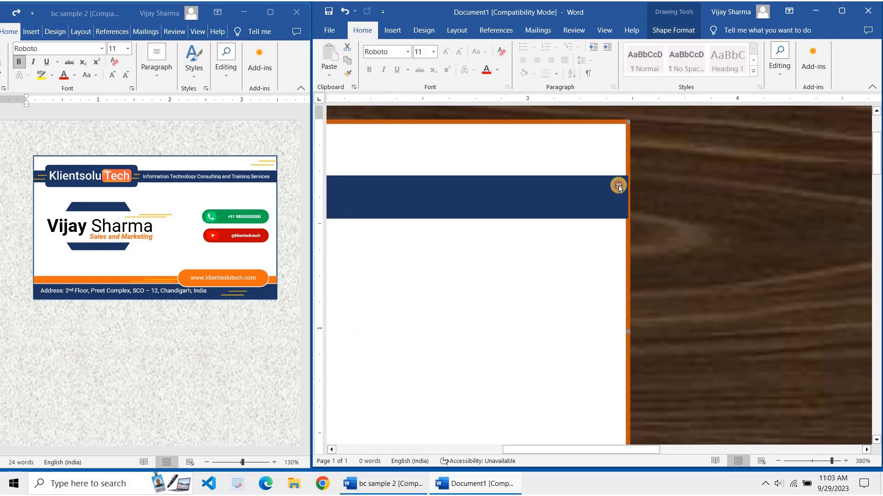
{"action": "scroll", "coordinate": [693, 376], "scroll_direction": "up", "scroll_amount": 3, "text": "ctrl"}
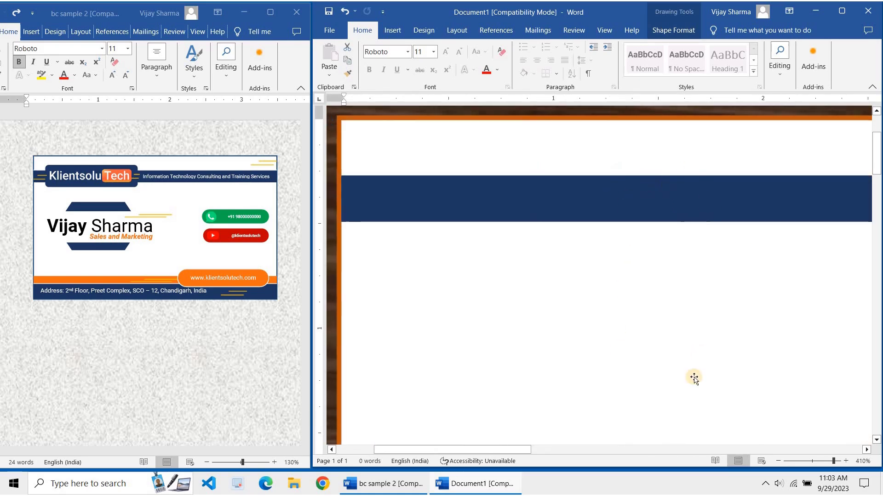
Stretch the navy bar's right end out to the card's orange right outline
{"action": "left_click", "coordinate": [543, 451]}
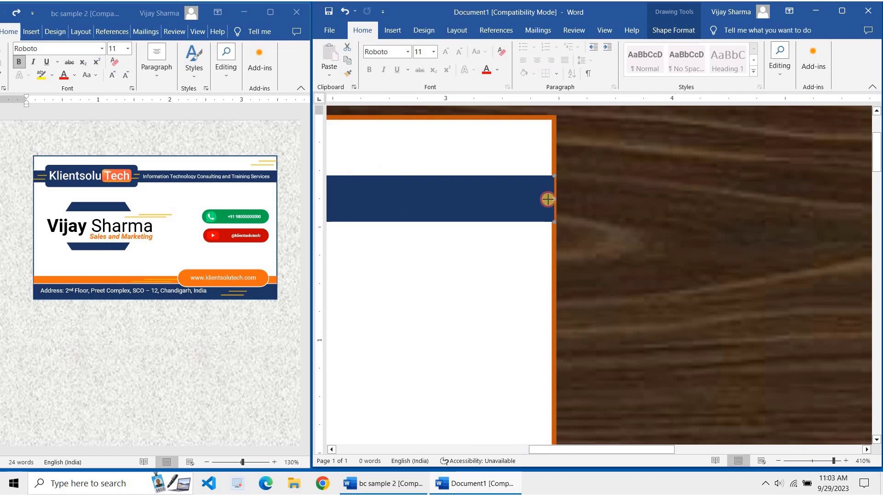
{"action": "left_click_drag", "start_coordinate": [552, 199], "coordinate": [551, 200]}
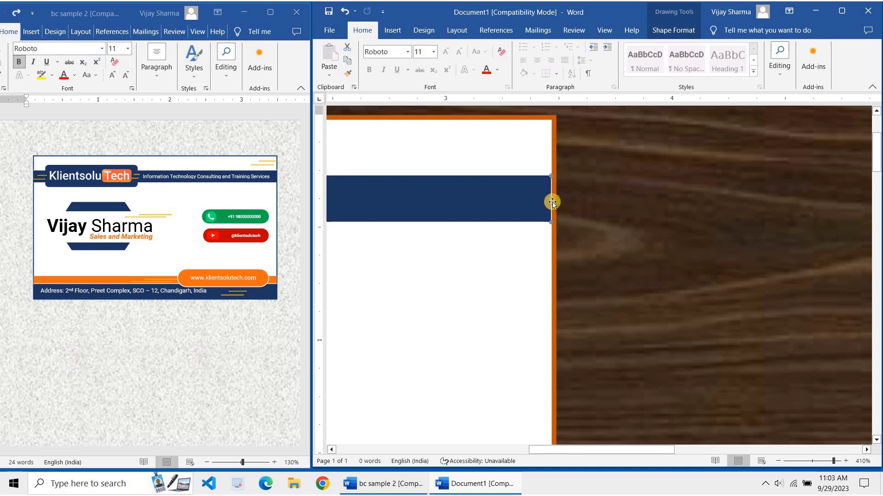
{"action": "scroll", "coordinate": [583, 202], "scroll_direction": "up", "scroll_amount": 5}
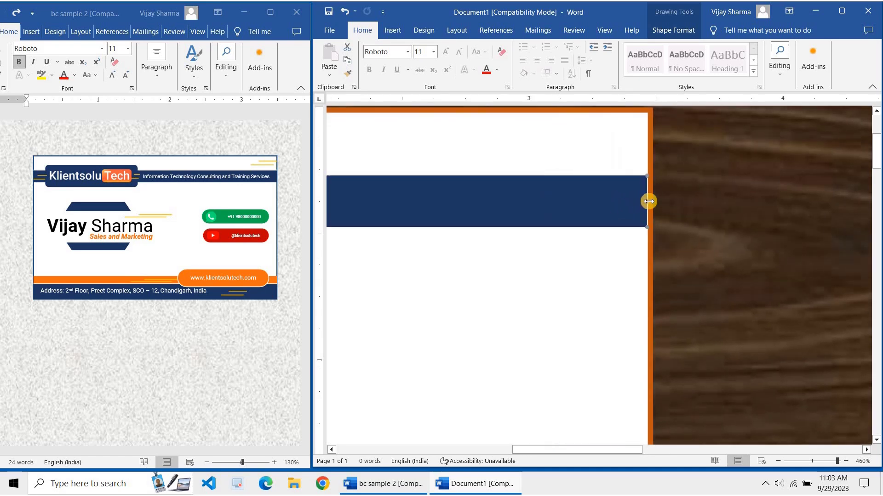
{"action": "left_click_drag", "start_coordinate": [645, 204], "coordinate": [646, 205]}
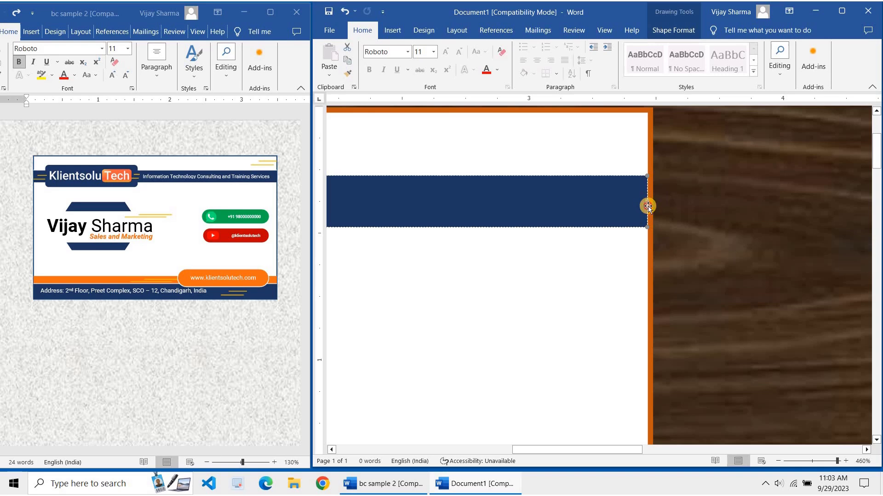
{"action": "scroll", "coordinate": [731, 230], "scroll_direction": "up", "scroll_amount": 4}
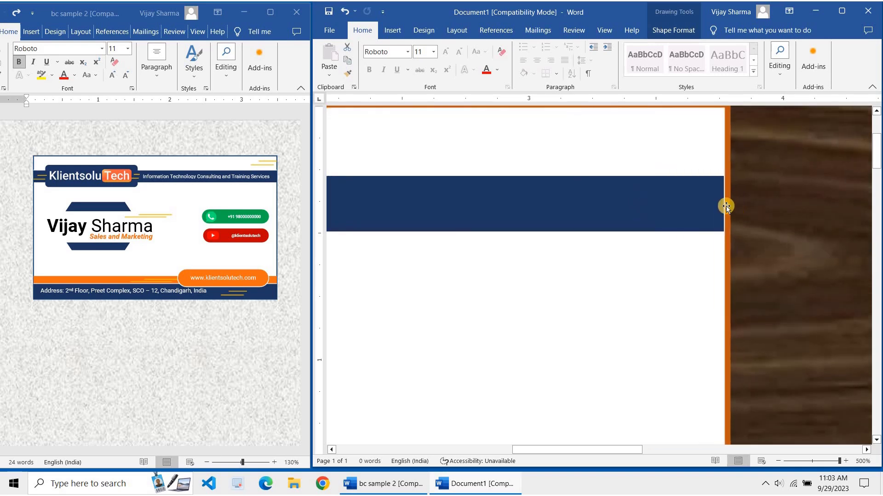
{"action": "left_click_drag", "start_coordinate": [727, 207], "coordinate": [725, 207]}
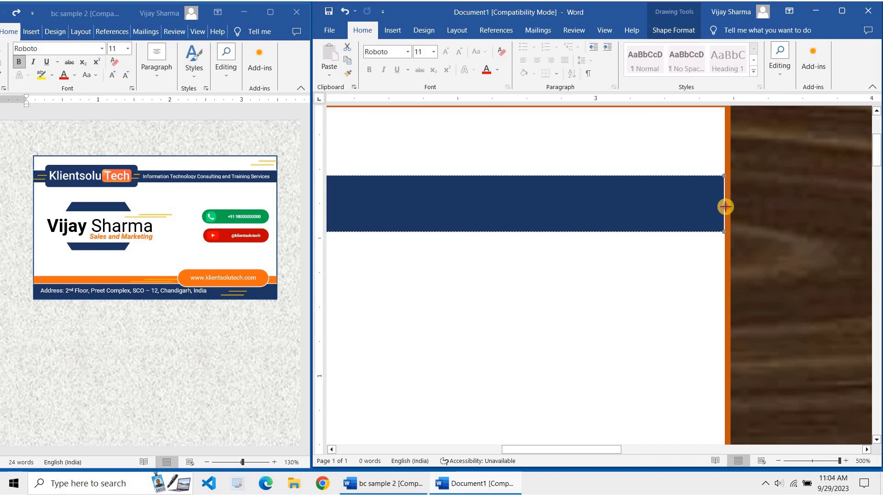
{"action": "left_click_drag", "start_coordinate": [723, 207], "coordinate": [722, 208]}
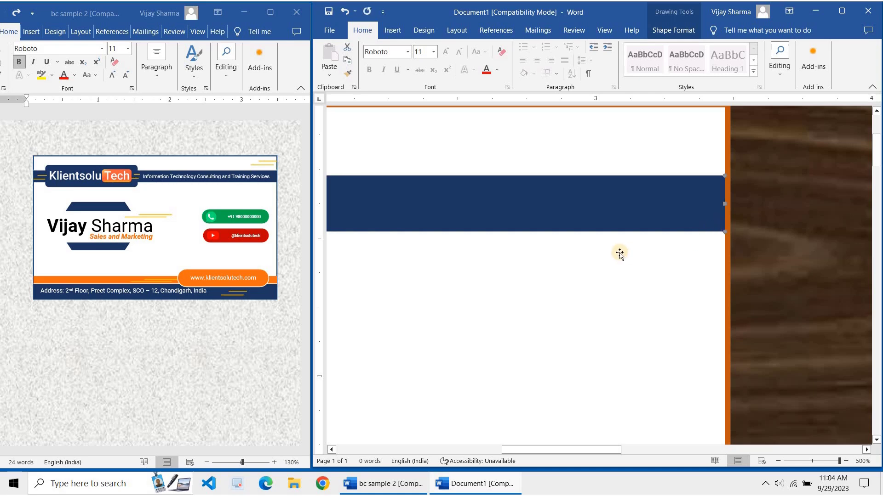
Zoom out to view the whole card
{"action": "scroll", "coordinate": [461, 230], "scroll_direction": "down", "scroll_amount": 10, "text": "ctrl"}
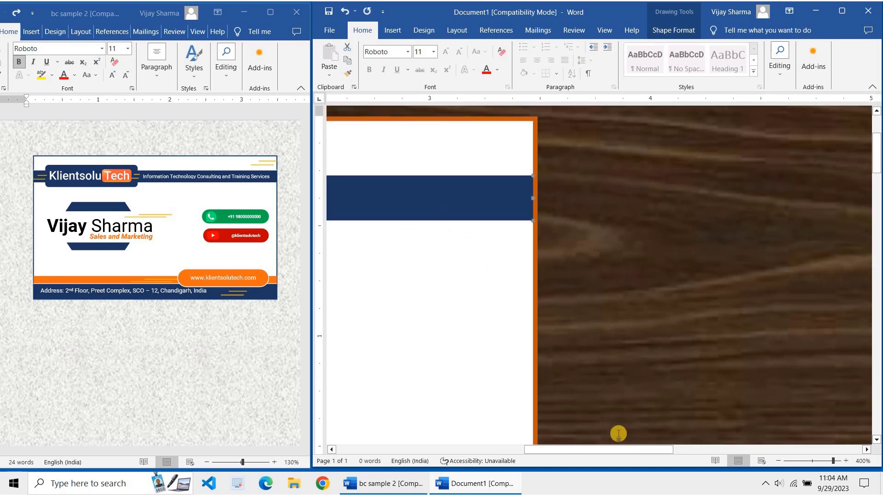
{"action": "left_click_drag", "start_coordinate": [621, 448], "coordinate": [437, 423]}
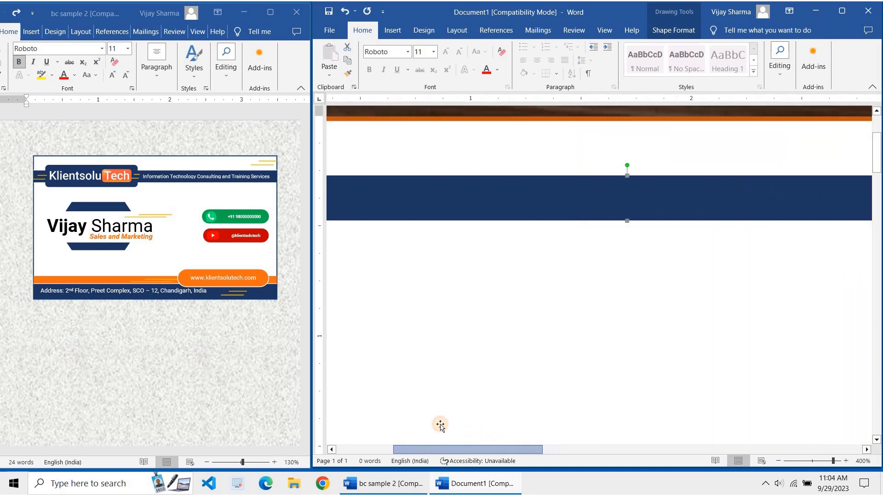
{"action": "scroll", "coordinate": [445, 197], "scroll_direction": "left", "scroll_amount": 5}
{"action": "scroll", "coordinate": [464, 192], "scroll_direction": "down", "scroll_amount": 5, "text": "ctrl"}
{"action": "scroll", "coordinate": [470, 208], "scroll_direction": "down", "scroll_amount": 20, "text": "ctrl"}
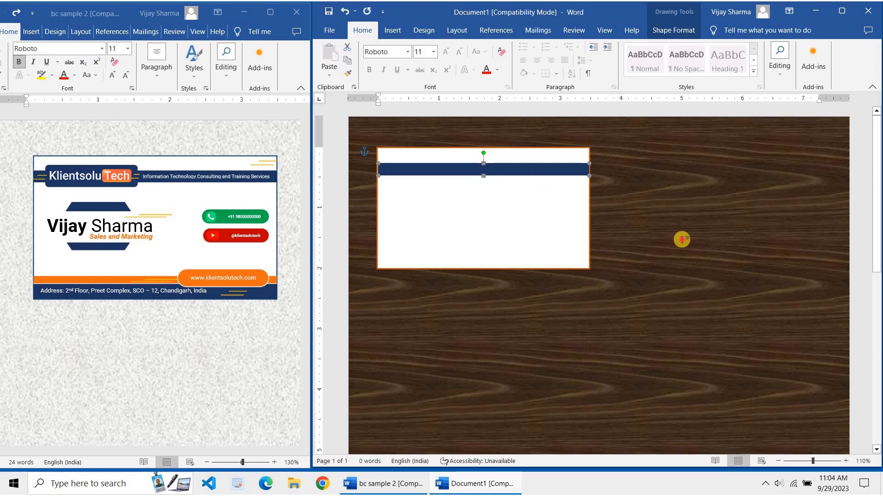
Zoom in and drag the navy band's left handle to the card's left edge
{"action": "left_click", "coordinate": [464, 157]}
{"action": "scroll", "coordinate": [478, 186], "scroll_direction": "up", "scroll_amount": 11, "text": "ctrl"}
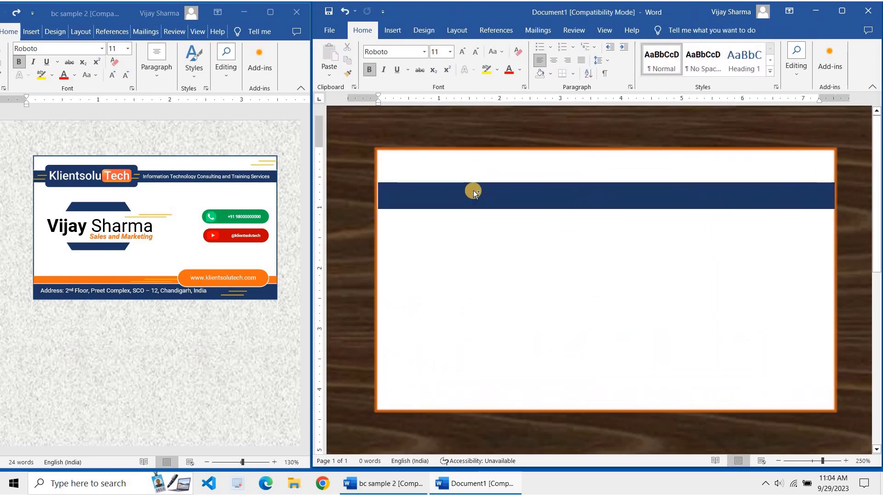
{"action": "scroll", "coordinate": [427, 222], "scroll_direction": "up", "scroll_amount": 20, "text": "ctrl"}
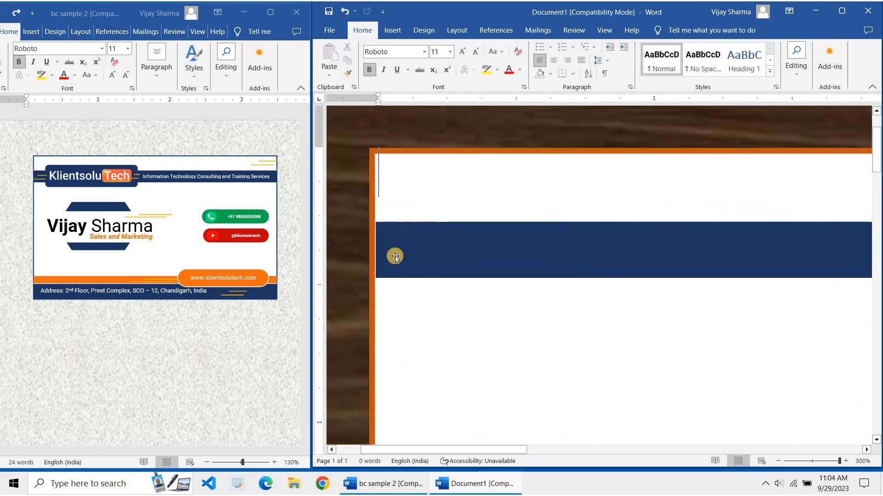
{"action": "left_click", "coordinate": [384, 254]}
{"action": "left_click", "coordinate": [373, 250]}
{"action": "left_click", "coordinate": [374, 251]}
{"action": "left_click", "coordinate": [372, 251]}
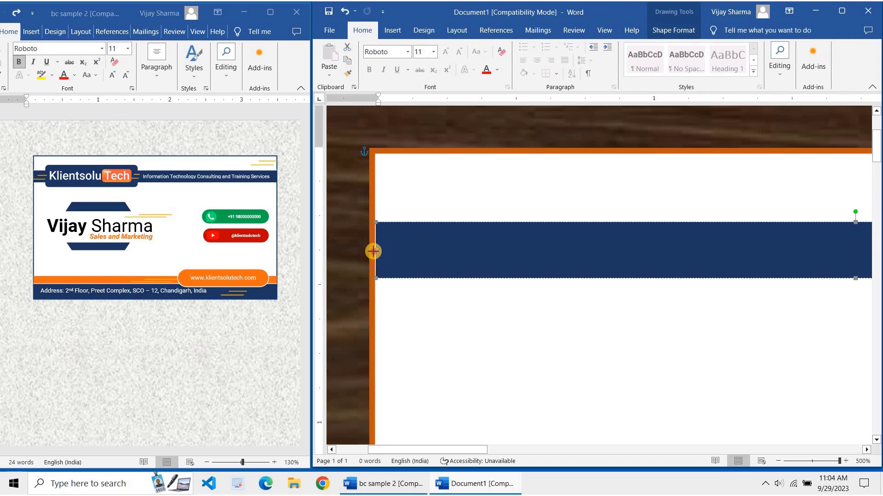
{"action": "left_click", "coordinate": [373, 251]}
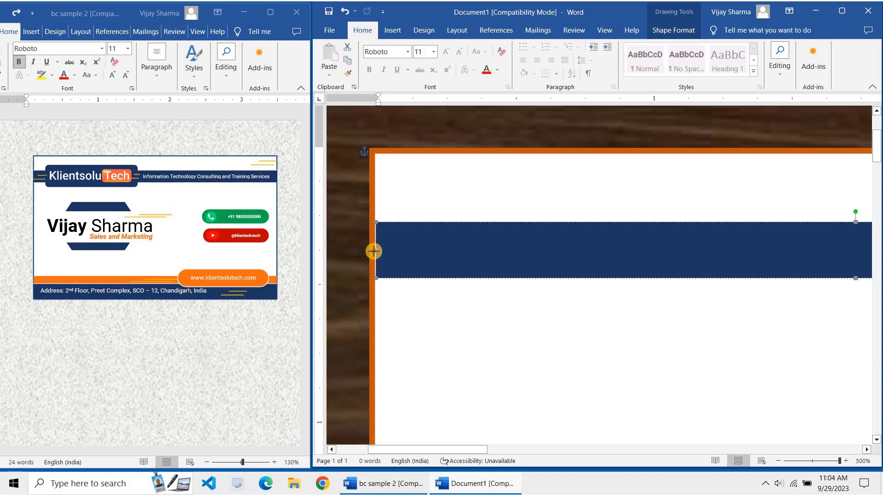
{"action": "left_click_drag", "start_coordinate": [373, 251], "coordinate": [377, 251]}
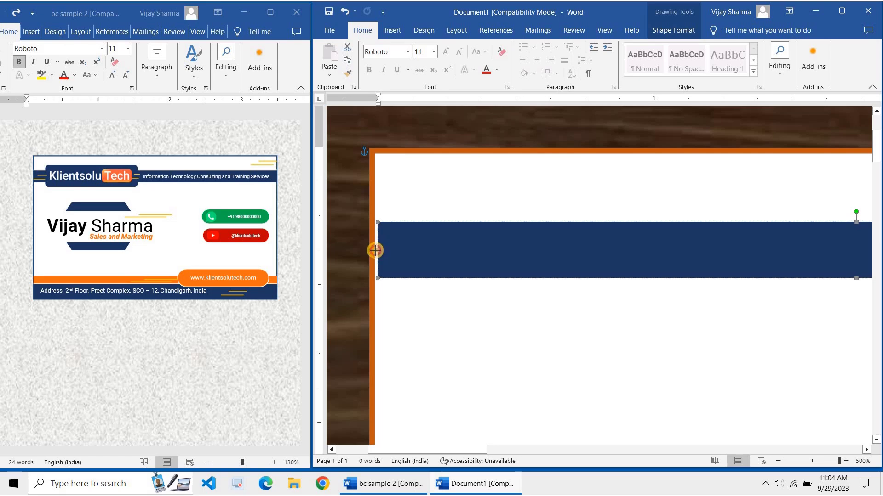
{"action": "left_click", "coordinate": [485, 256]}
Zoom back out and reselect the navy band
{"action": "scroll", "coordinate": [529, 253], "scroll_direction": "down", "scroll_amount": 1, "text": "ctrl"}
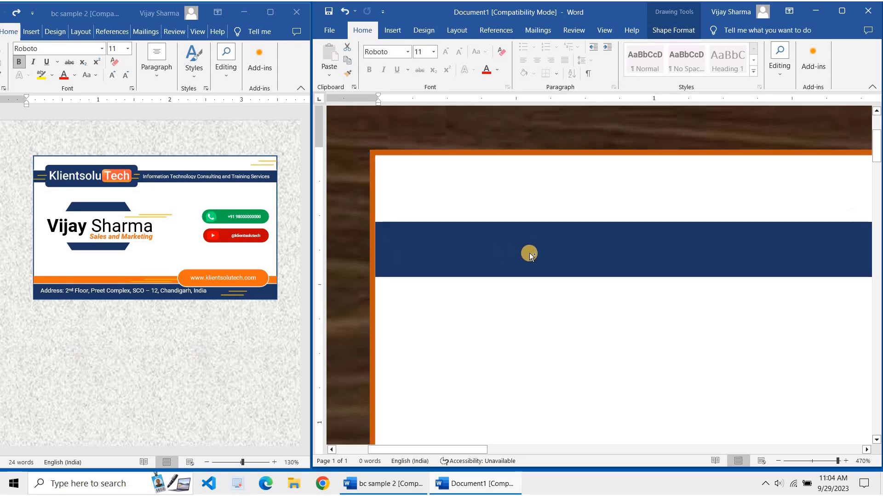
{"action": "scroll", "coordinate": [529, 253], "scroll_direction": "down", "scroll_amount": 20, "text": "ctrl"}
{"action": "left_click", "coordinate": [551, 227]}
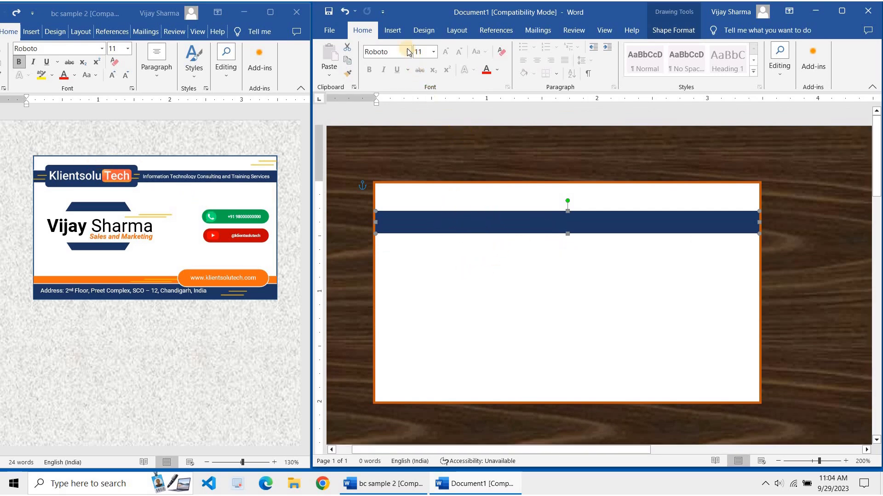
{"action": "left_click", "coordinate": [392, 30]}
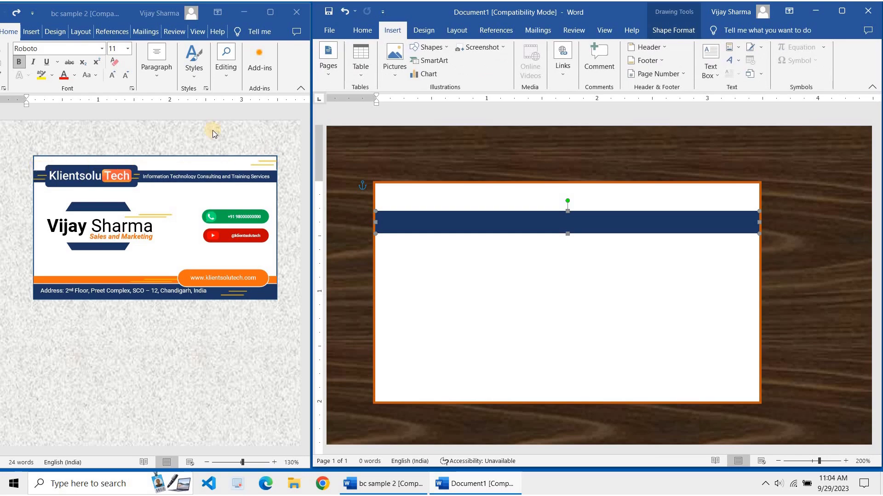
Draw a rounded rectangle over the left part of the top navy band
{"action": "double_click", "coordinate": [487, 13]}
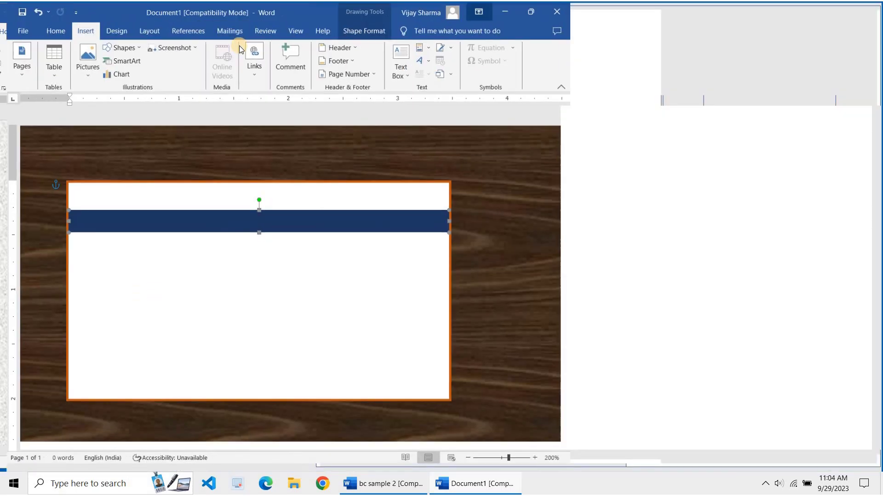
{"action": "left_click", "coordinate": [157, 70]}
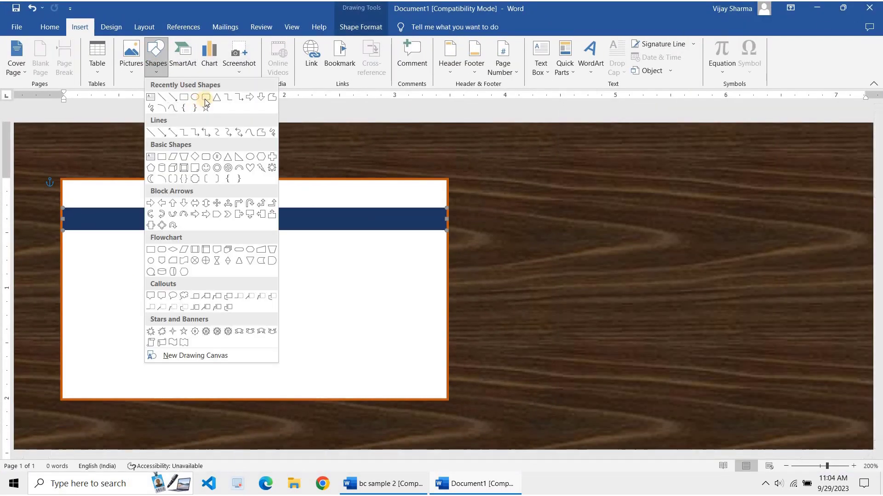
{"action": "left_click", "coordinate": [206, 98]}
{"action": "left_click_drag", "start_coordinate": [97, 198], "coordinate": [224, 221]}
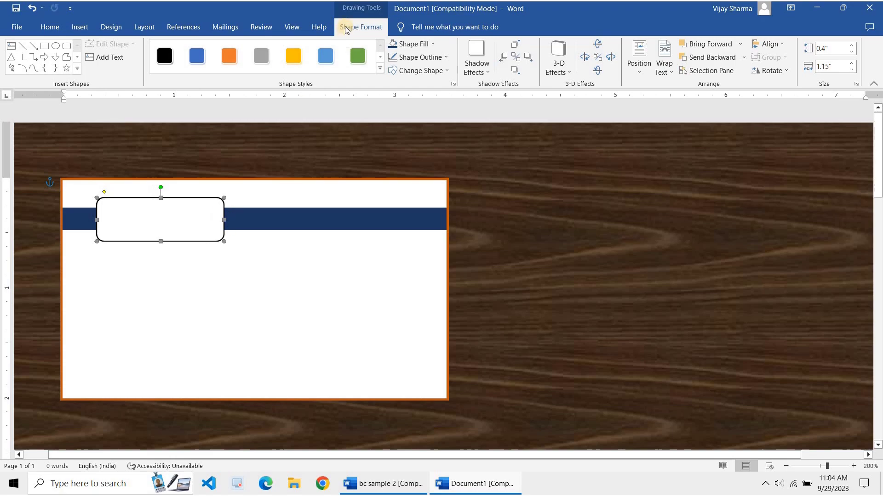
Fill the tab Blue, Accent 1, Darker 50%, remove its outline, and nudge it up
{"action": "double_click", "coordinate": [456, 8]}
{"action": "left_click", "coordinate": [552, 48]}
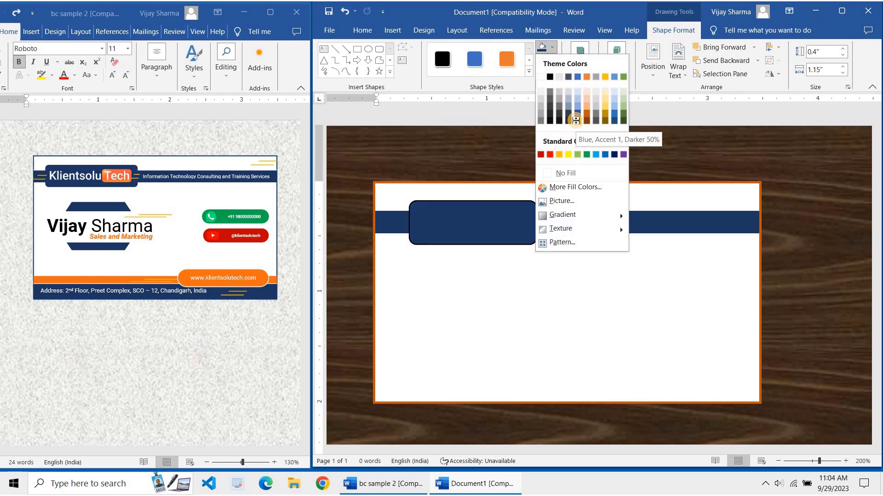
{"action": "left_click", "coordinate": [575, 121]}
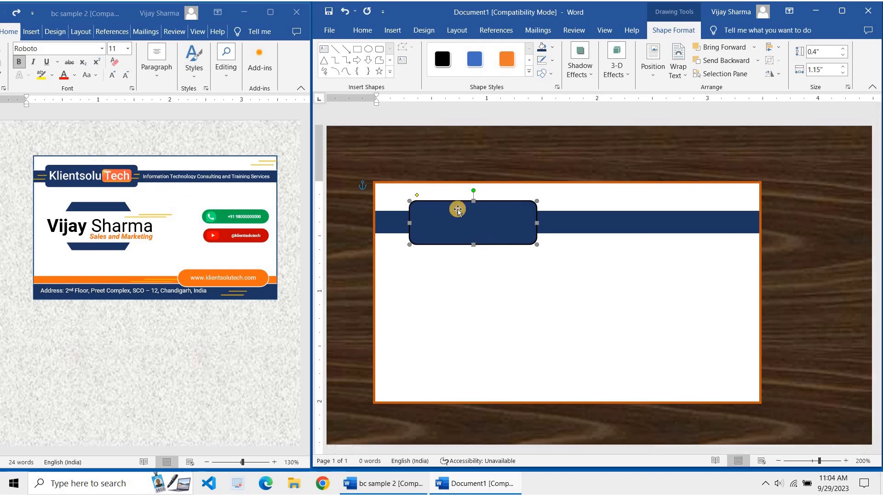
{"action": "left_click", "coordinate": [552, 61]}
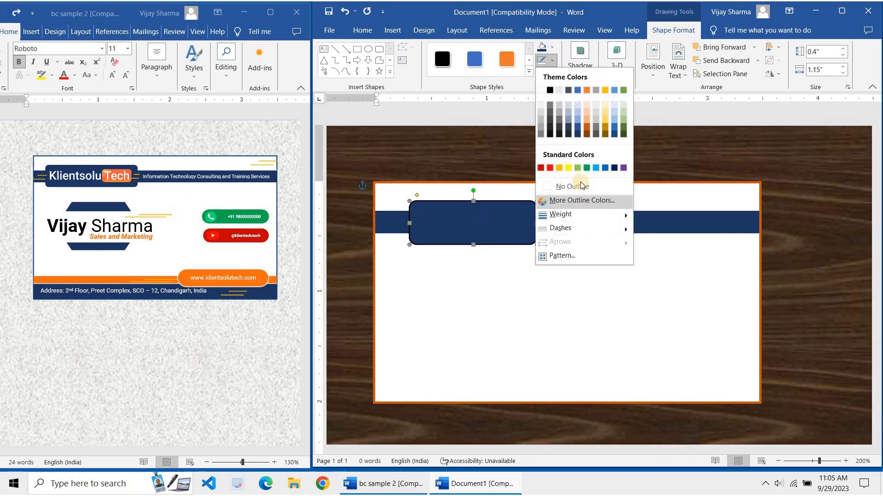
{"action": "left_click", "coordinate": [582, 185]}
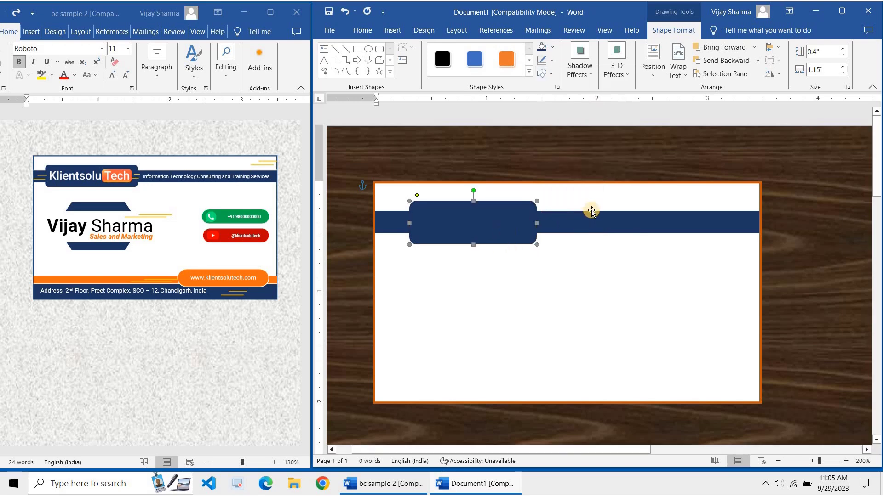
{"action": "key", "text": "Up"}
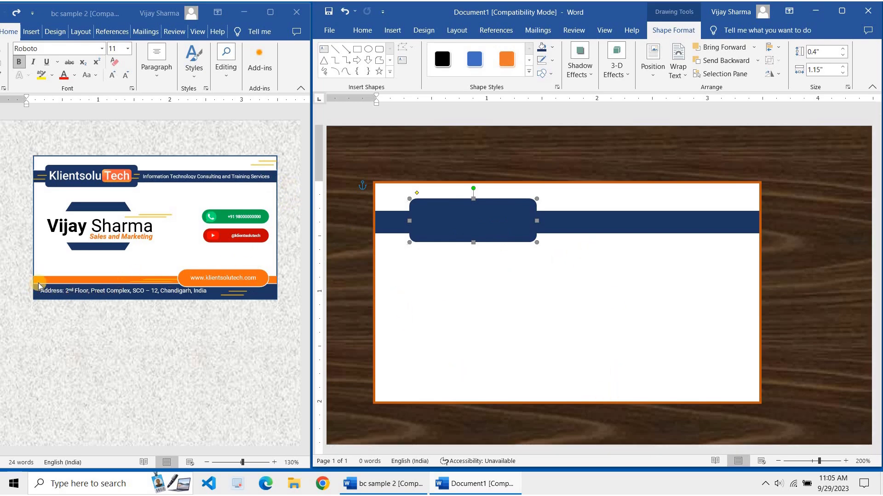
Paste a copy of the navy band and move it to the card's bottom edge
{"action": "left_click", "coordinate": [646, 231]}
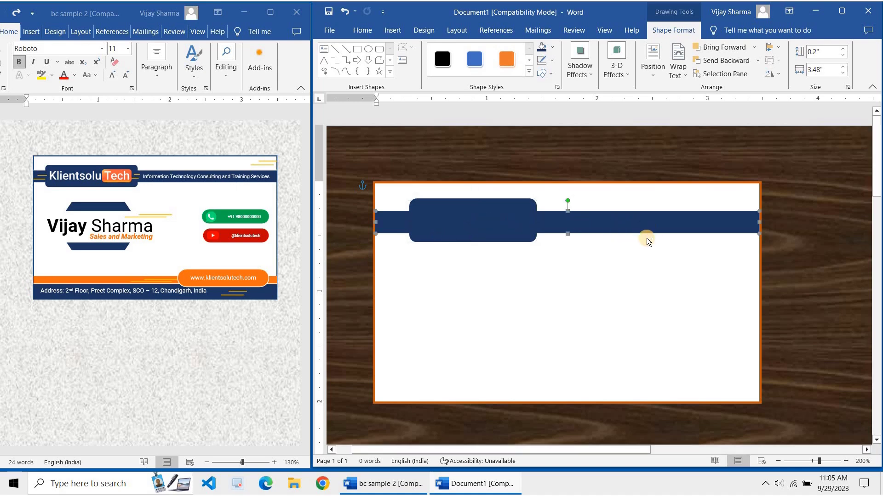
{"action": "key", "text": "ctrl+v"}
{"action": "left_click_drag", "start_coordinate": [636, 239], "coordinate": [617, 385]}
{"action": "left_click_drag", "start_coordinate": [618, 385], "coordinate": [617, 386]}
{"action": "key", "text": "ctrl+Up"}
{"action": "key", "text": "ctrl+Up"}
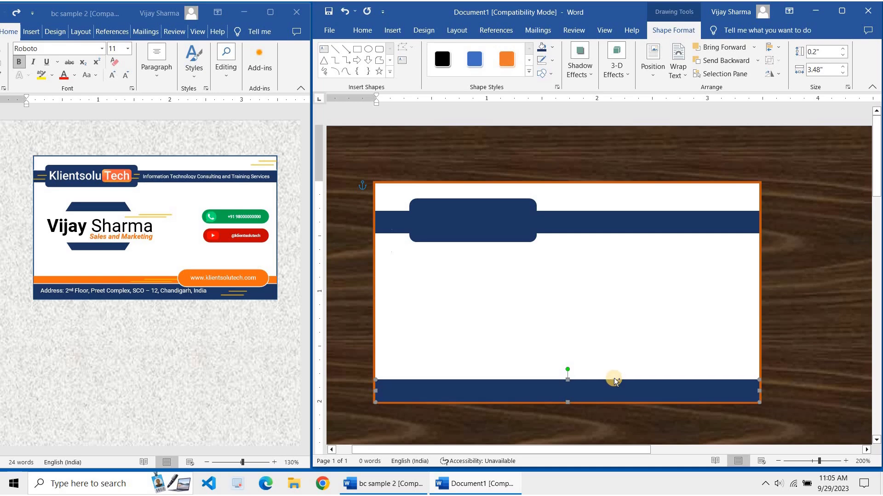
Paste a second band copy and fit it just above the bottom band
{"action": "key", "text": "ctrl+v"}
{"action": "left_click_drag", "start_coordinate": [617, 403], "coordinate": [595, 371]}
{"action": "key", "text": "Down"}
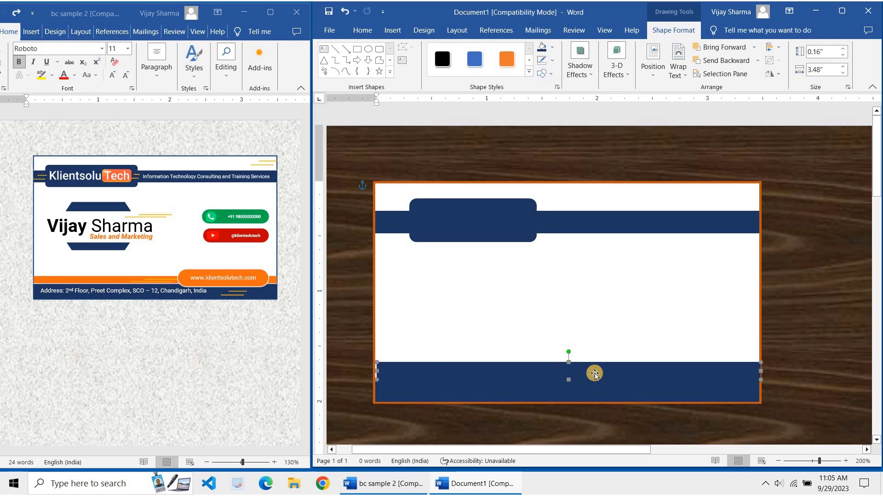
{"action": "key", "text": "ctrl+Up"}
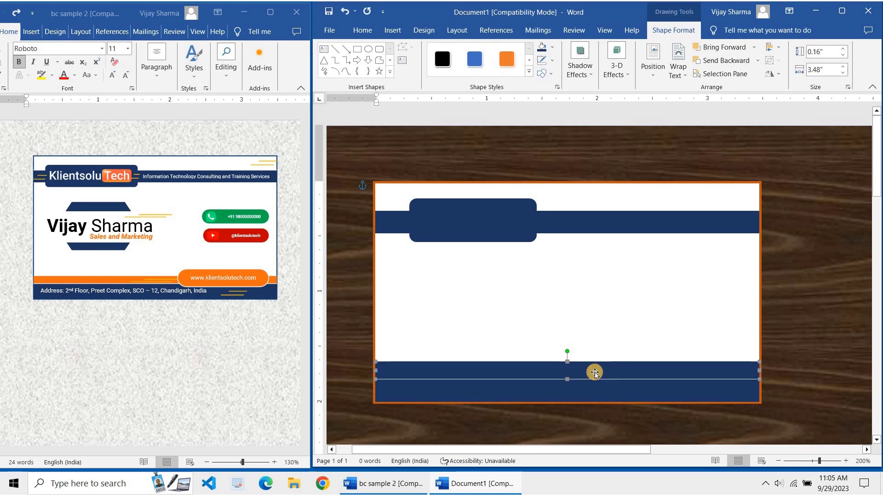
{"action": "key", "text": "ctrl+Up"}
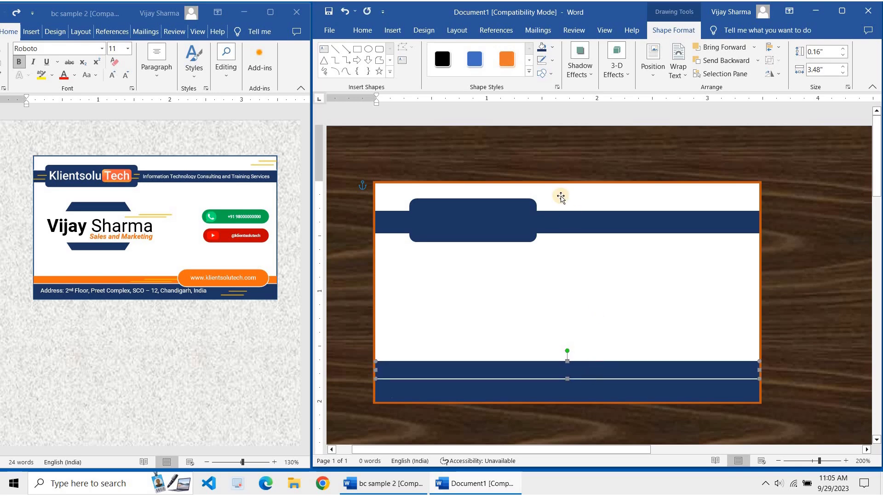
{"action": "left_click", "coordinate": [552, 47]}
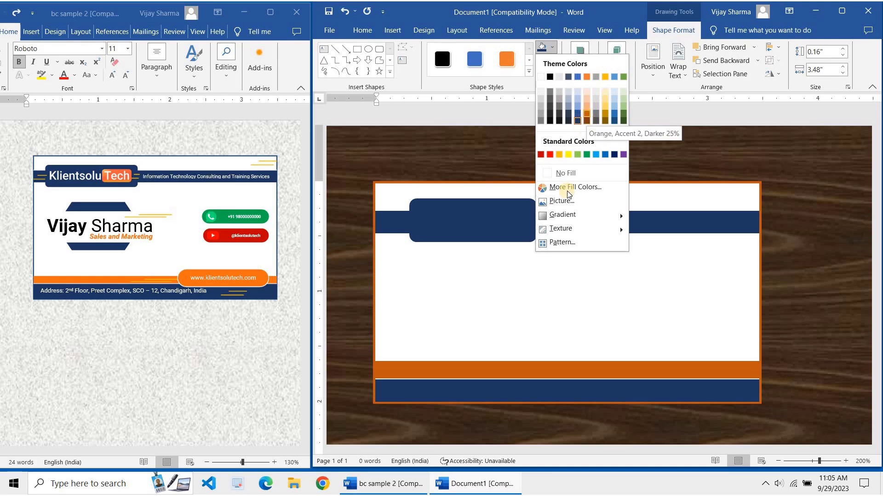
Fill the thin strip above the bottom band with custom orange #EC7524 (RGB 236, 117, 36)
{"action": "left_click", "coordinate": [585, 189]}
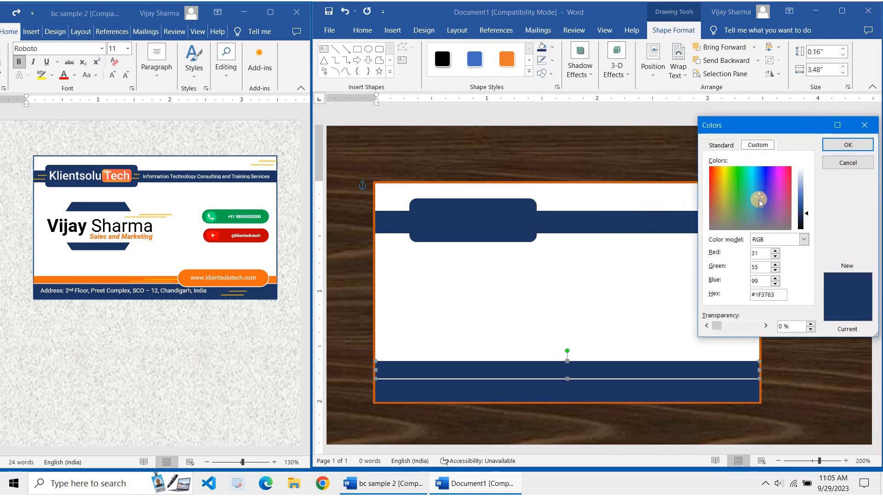
{"action": "left_click", "coordinate": [847, 163]}
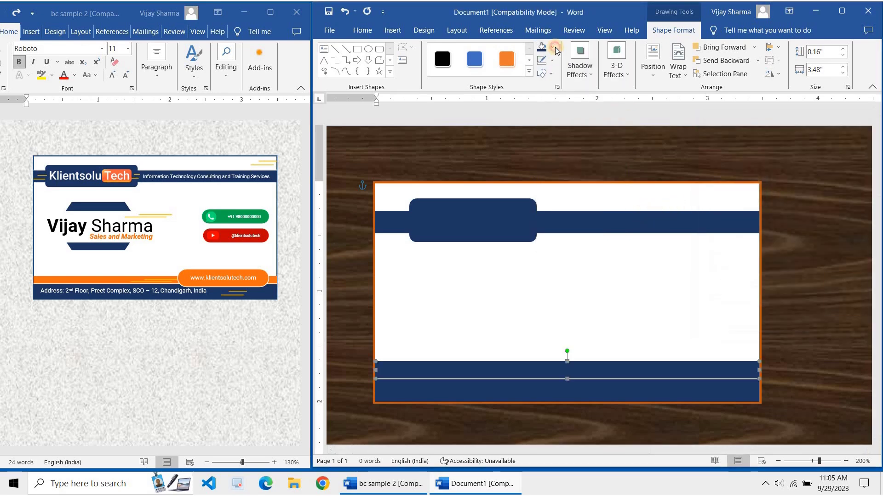
{"action": "left_click", "coordinate": [553, 47]}
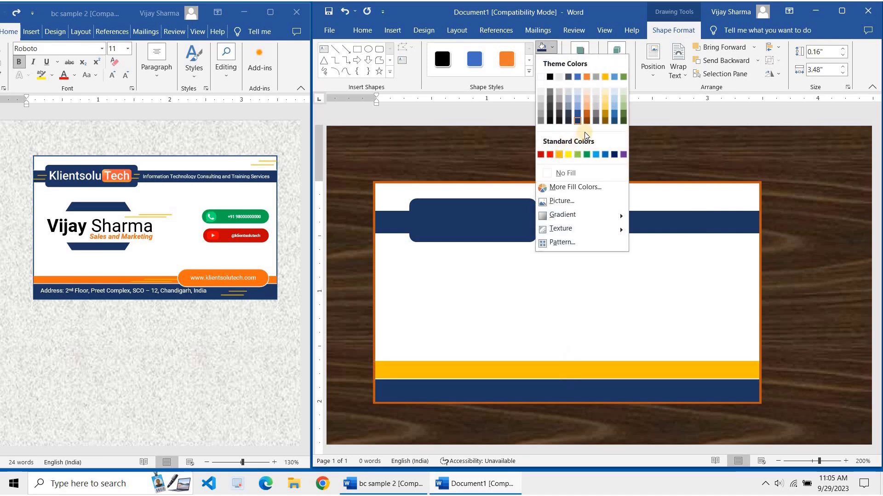
{"action": "left_click", "coordinate": [587, 113]}
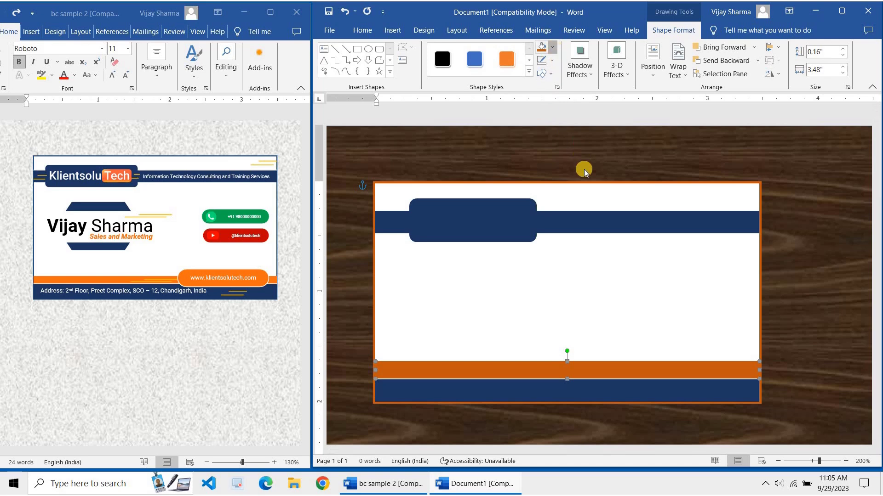
{"action": "left_click", "coordinate": [552, 46]}
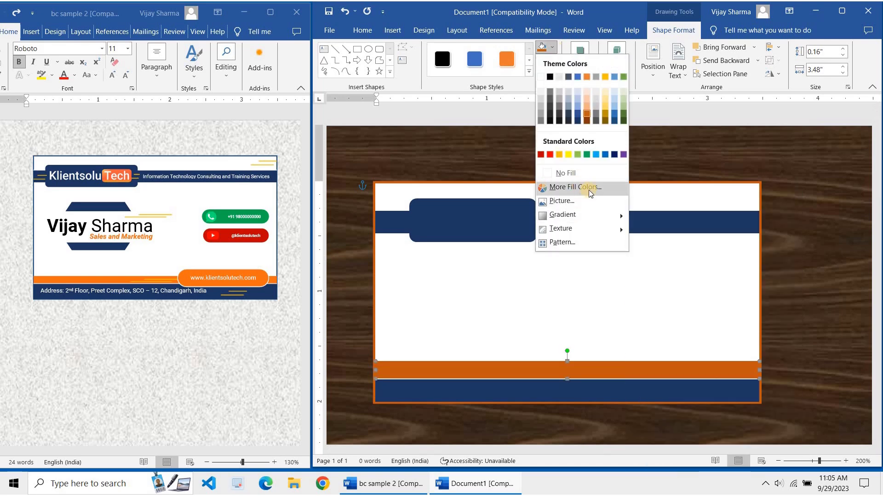
{"action": "left_click", "coordinate": [588, 189]}
{"action": "left_click_drag", "start_coordinate": [804, 199], "coordinate": [804, 199]}
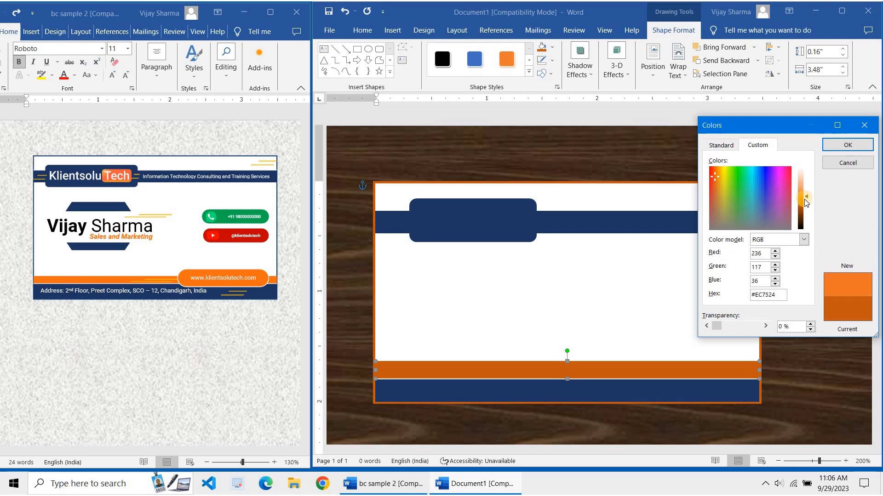
{"action": "left_click", "coordinate": [847, 145]}
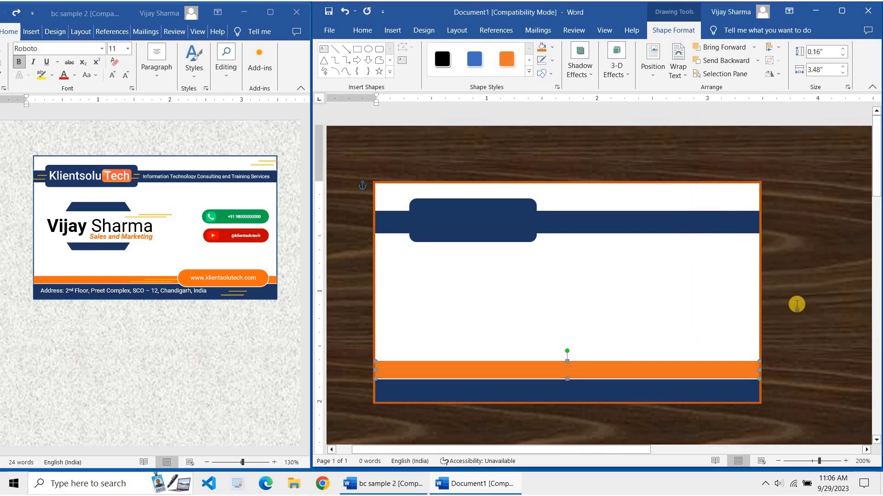
{"action": "left_click", "coordinate": [483, 341]}
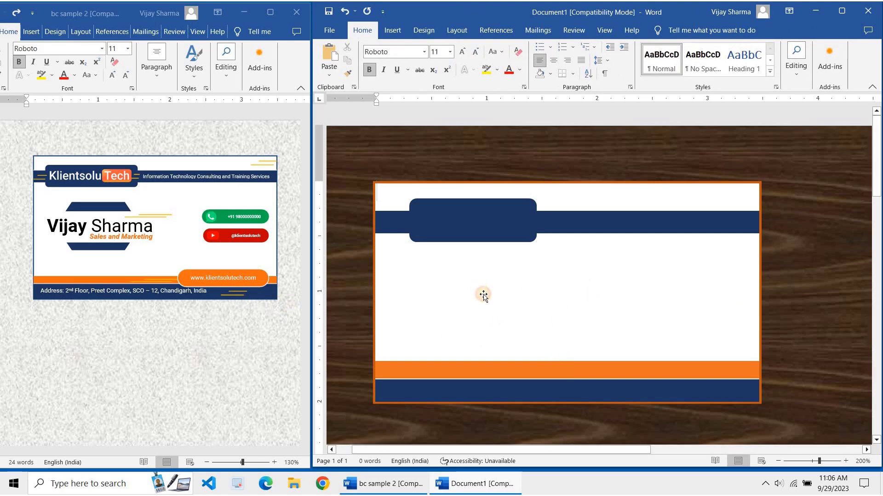
Change the white card rectangle's outline to Orange, Accent 2, Lighter 60%
{"action": "left_click", "coordinate": [371, 289]}
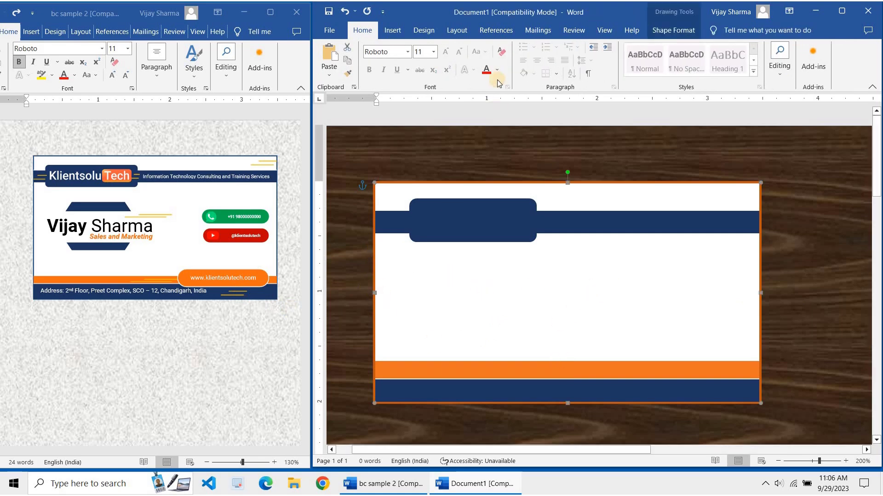
{"action": "left_click", "coordinate": [674, 30]}
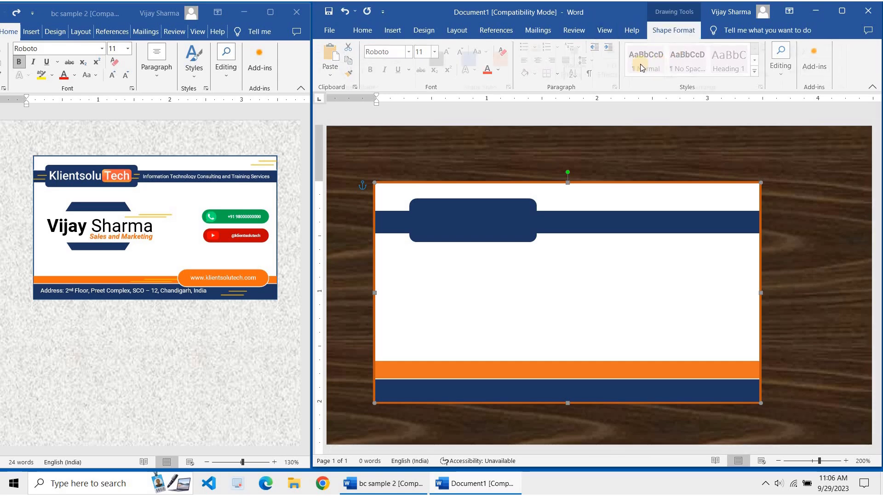
{"action": "left_click", "coordinate": [552, 60]}
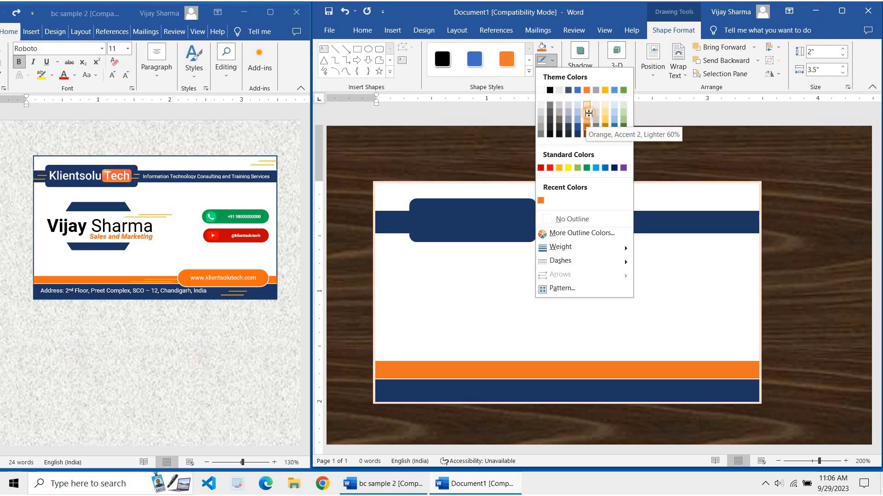
{"action": "left_click", "coordinate": [779, 301]}
{"action": "left_click", "coordinate": [684, 260]}
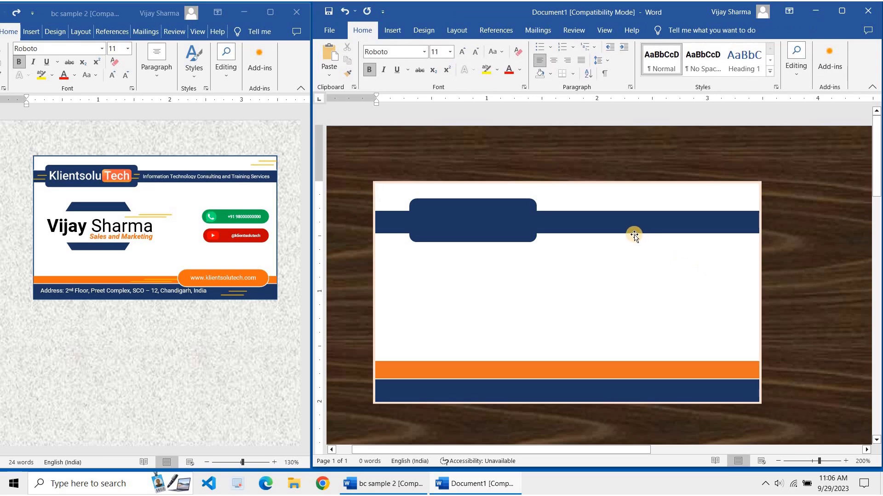
{"action": "left_click", "coordinate": [614, 287]}
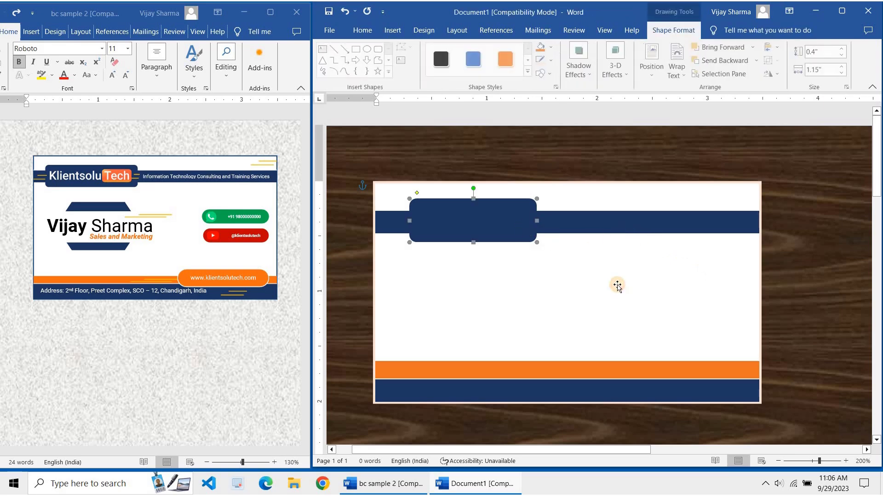
{"action": "left_click", "coordinate": [652, 265]}
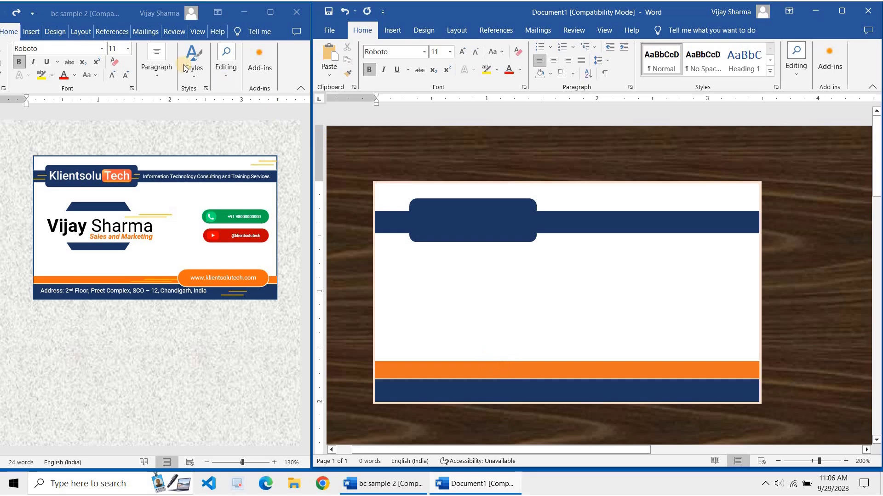
Return to the card, draw a rounded rectangle over the bottom bands, then undo it
{"action": "left_click", "coordinate": [34, 32]}
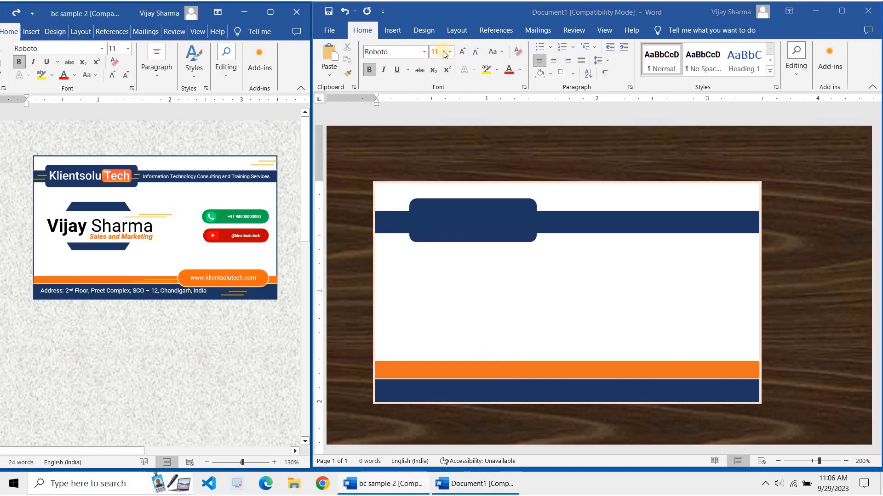
{"action": "left_click", "coordinate": [462, 18]}
{"action": "left_click", "coordinate": [391, 31]}
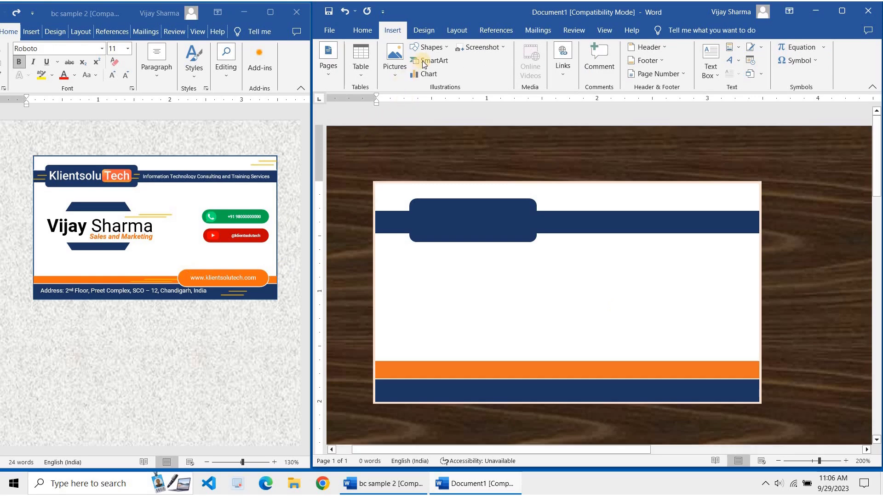
{"action": "left_click", "coordinate": [430, 48]}
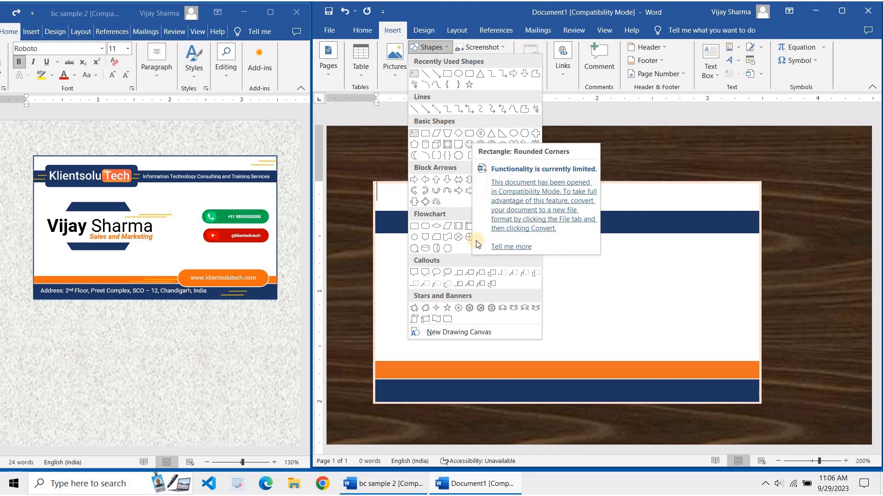
{"action": "left_click", "coordinate": [424, 225]}
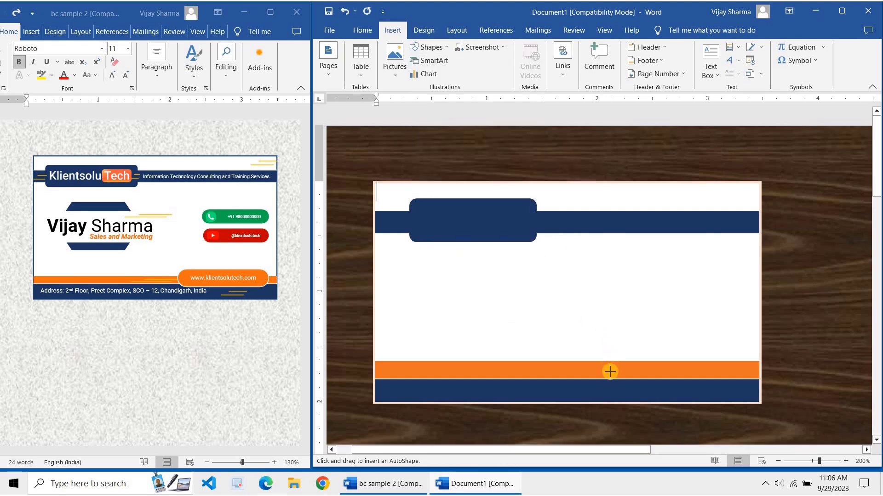
{"action": "left_click_drag", "start_coordinate": [616, 371], "coordinate": [707, 391]}
{"action": "key", "text": "ctrl+z"}
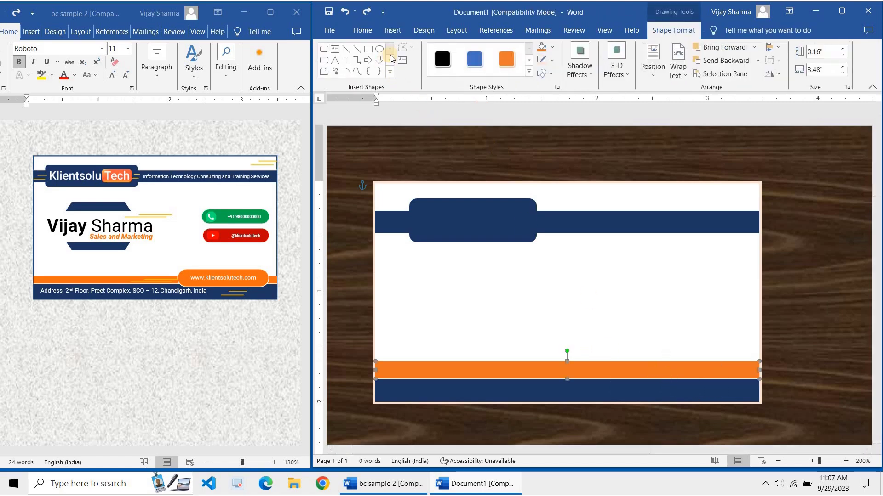
Draw a small white rounded box on the bottom navy band and widen it to about 1.08 inches
{"action": "left_click", "coordinate": [398, 31]}
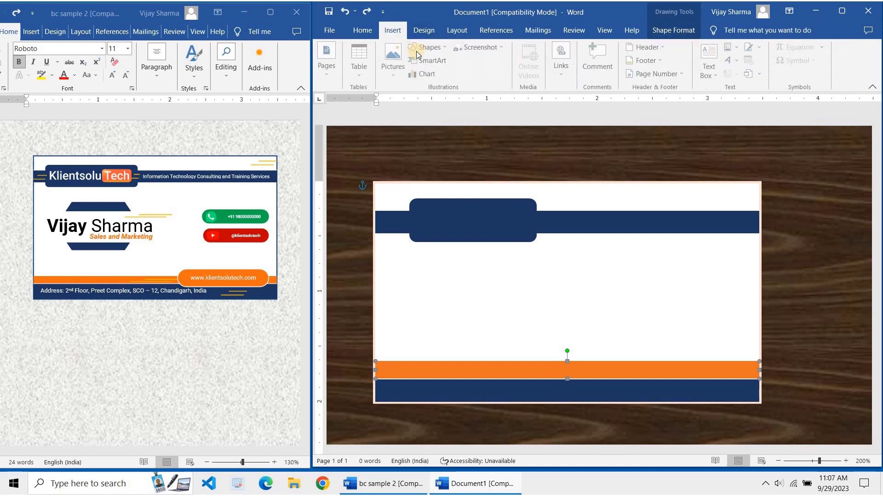
{"action": "left_click", "coordinate": [430, 47]}
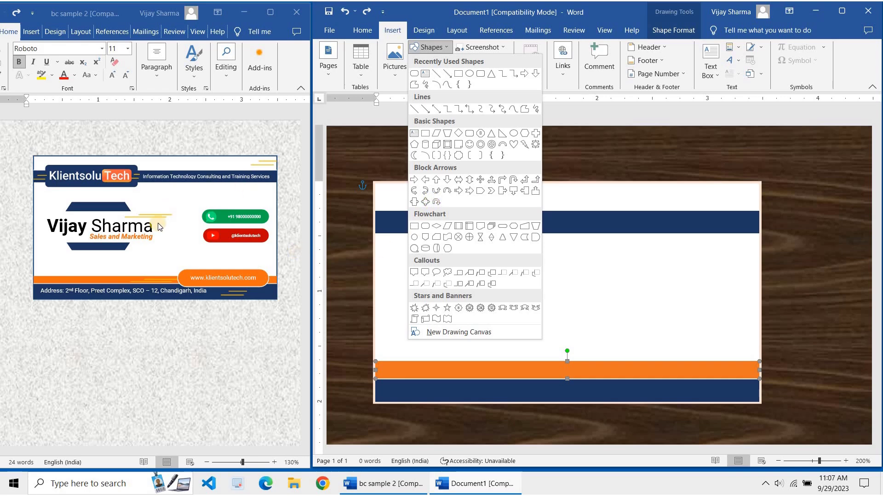
{"action": "left_click", "coordinate": [427, 227]}
{"action": "left_click_drag", "start_coordinate": [616, 373], "coordinate": [713, 391]}
{"action": "left_click_drag", "start_coordinate": [634, 370], "coordinate": [637, 371]}
{"action": "scroll", "coordinate": [641, 372], "scroll_direction": "up", "scroll_amount": 3}
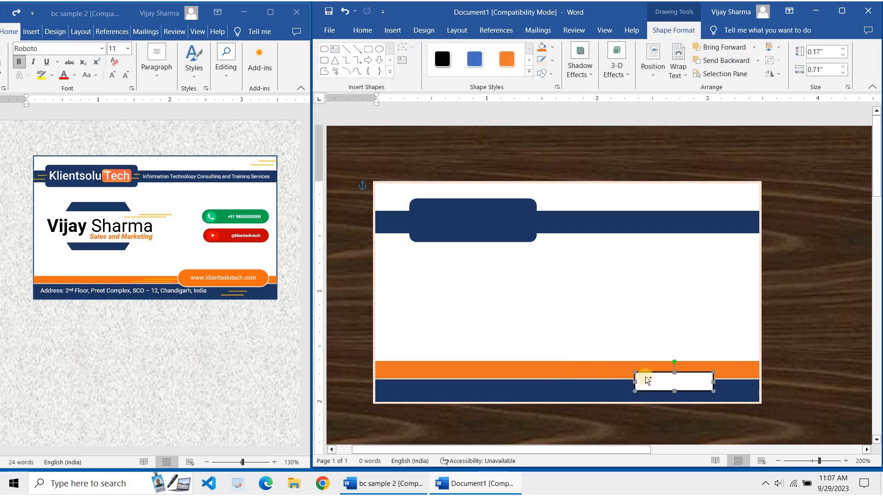
{"action": "left_click_drag", "start_coordinate": [614, 384], "coordinate": [615, 384]}
{"action": "right_click", "coordinate": [612, 385]}
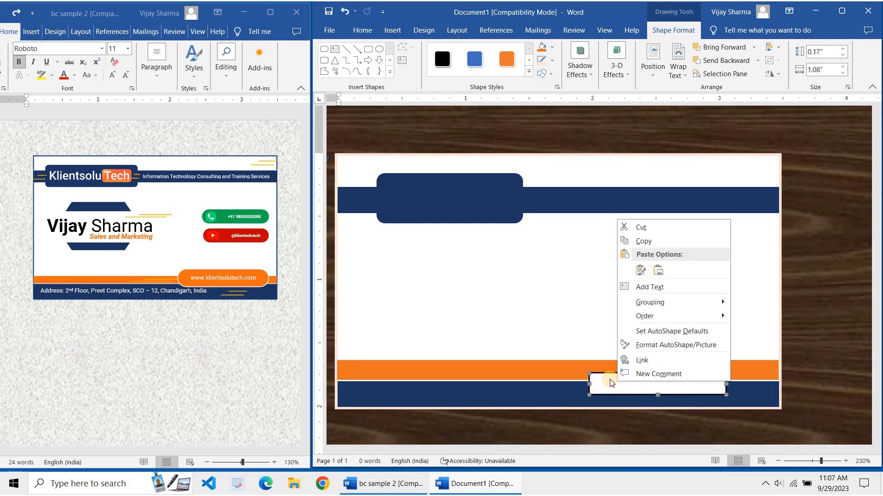
{"action": "left_click", "coordinate": [618, 376]}
{"action": "left_click_drag", "start_coordinate": [620, 376], "coordinate": [623, 374]}
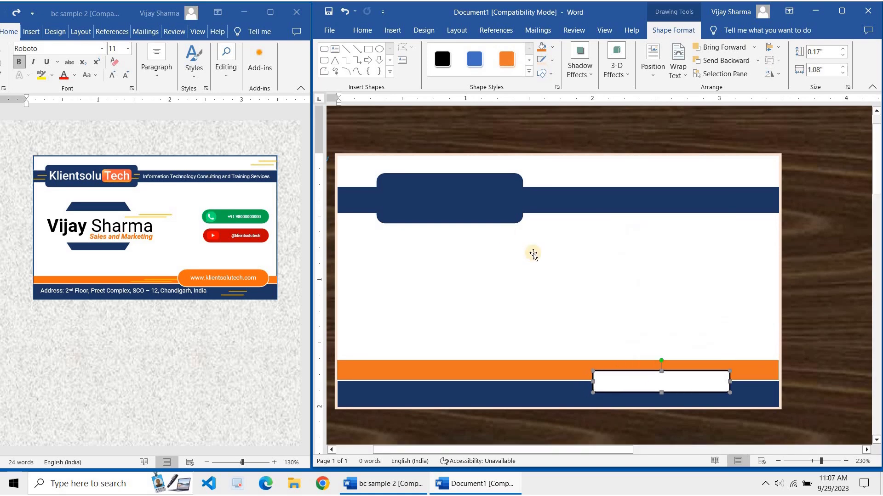
Draw a rounded box mid-card, round its ends into a pill, and delete the small box
{"action": "left_click", "coordinate": [324, 60]}
{"action": "left_click_drag", "start_coordinate": [484, 243], "coordinate": [626, 296]}
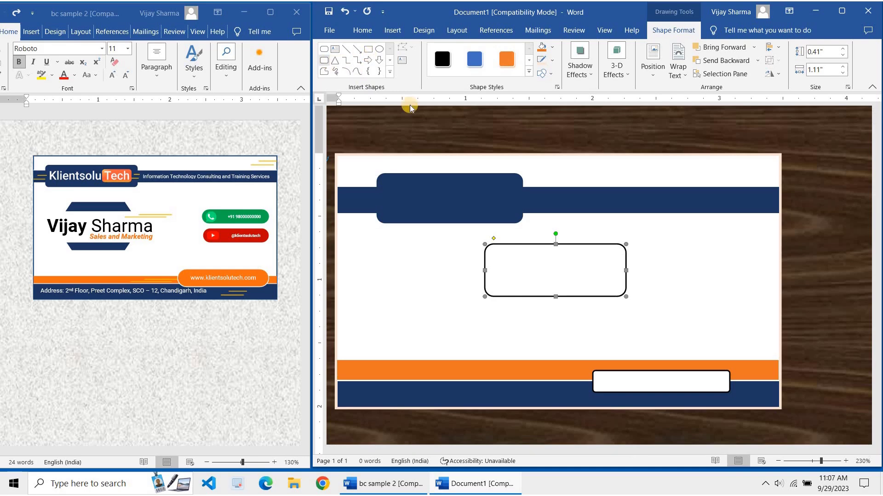
{"action": "left_click_drag", "start_coordinate": [494, 240], "coordinate": [527, 237]}
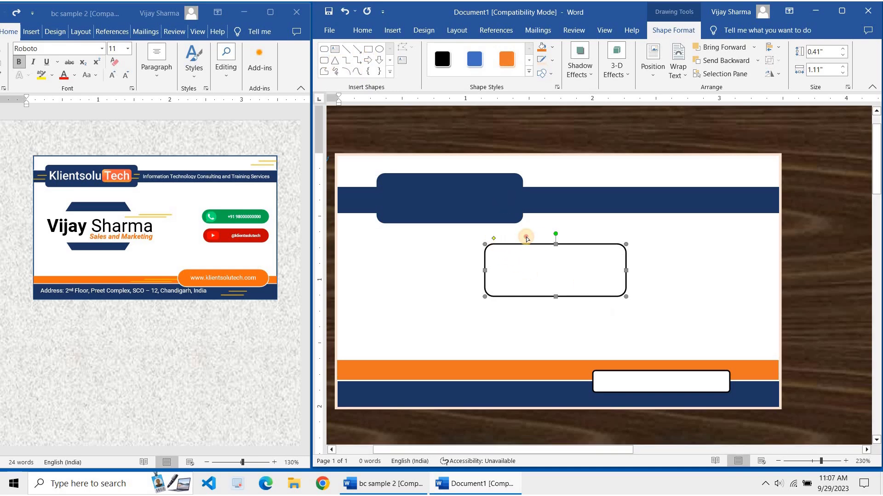
{"action": "left_click", "coordinate": [669, 383]}
{"action": "left_click_drag", "start_coordinate": [560, 359], "coordinate": [484, 333]}
{"action": "key", "text": "Delete"}
Move the pill down onto the orange and navy bottom bands at the right
{"action": "left_click_drag", "start_coordinate": [595, 262], "coordinate": [712, 357]}
{"action": "left_click", "coordinate": [552, 74]}
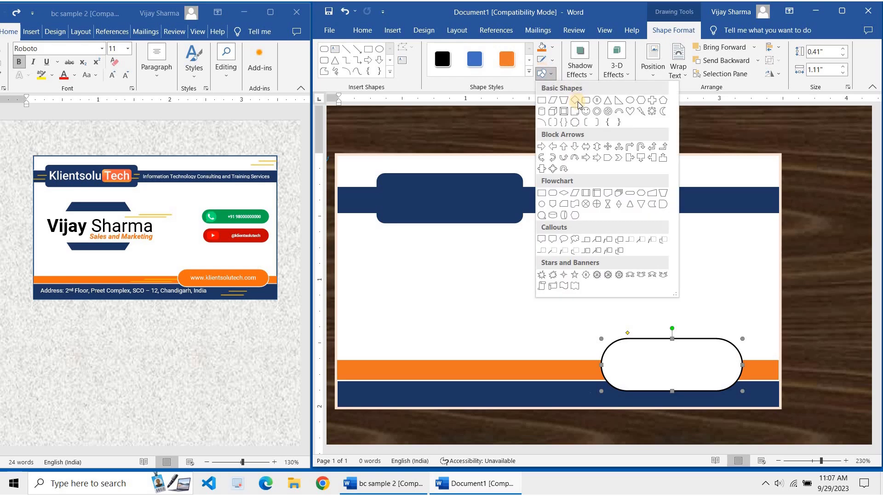
{"action": "key", "text": "Escape"}
{"action": "left_click", "coordinate": [567, 288]}
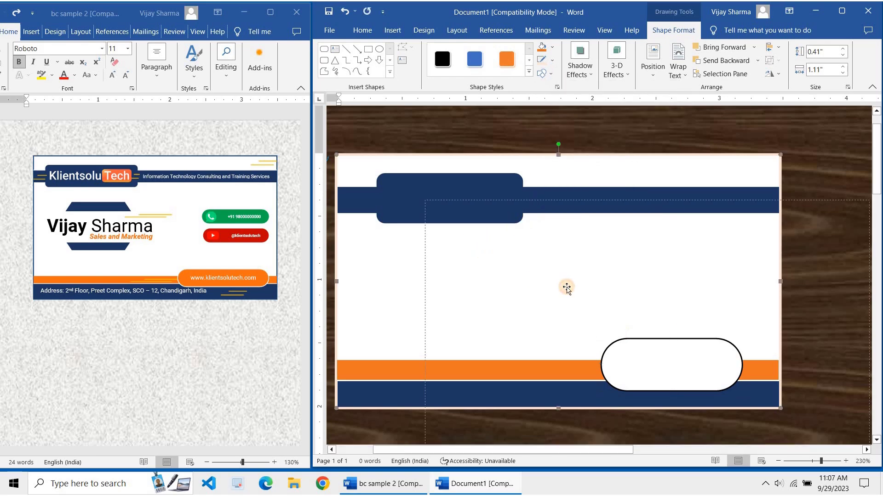
Resize the pill box to 0.27" by 1.24" and settle it across the bottom bands
{"action": "key", "text": "ctrl+z"}
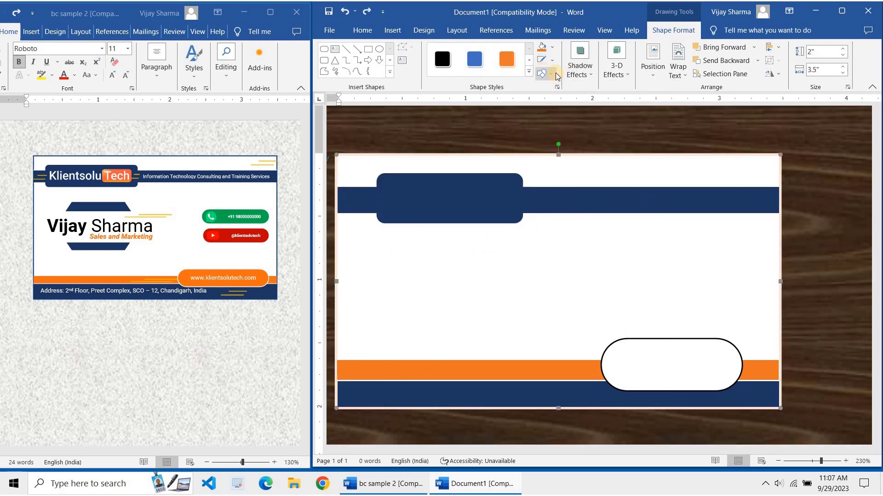
{"action": "left_click", "coordinate": [669, 336]}
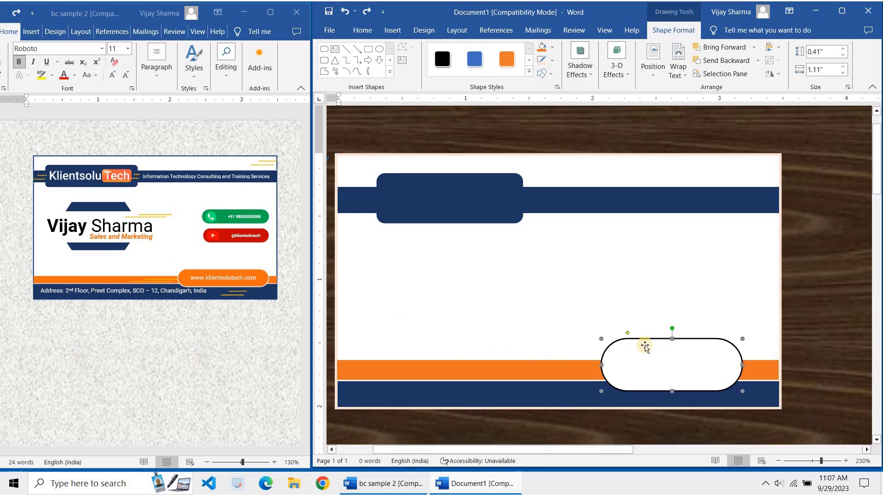
{"action": "left_click_drag", "start_coordinate": [672, 339], "coordinate": [672, 357]}
{"action": "key", "text": "Up"}
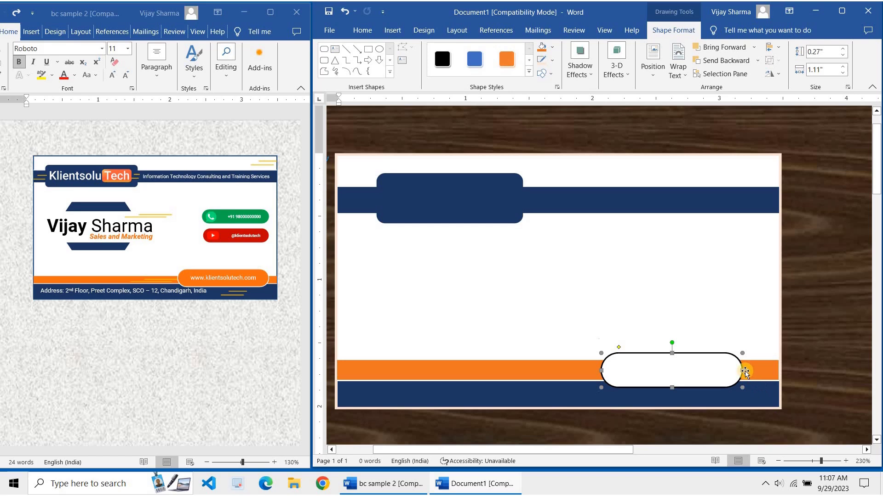
{"action": "left_click_drag", "start_coordinate": [742, 371], "coordinate": [759, 371]}
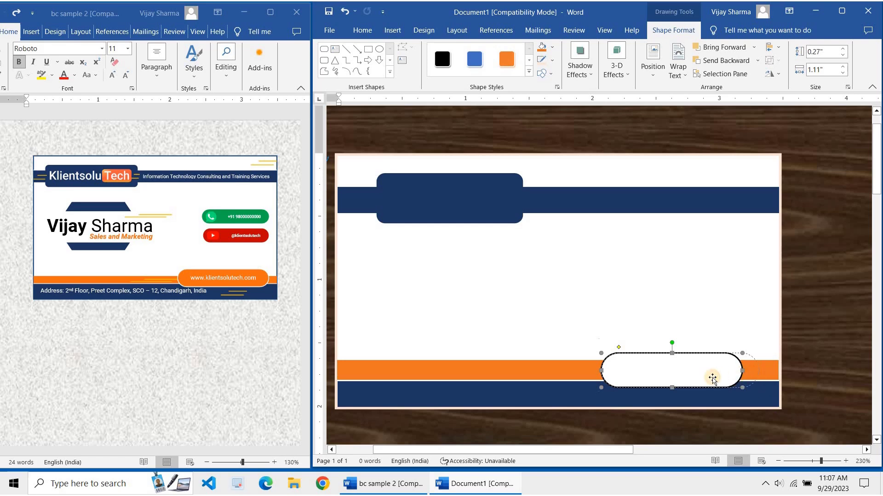
{"action": "left_click_drag", "start_coordinate": [704, 381], "coordinate": [709, 378]}
{"action": "key", "text": "ctrl+z"}
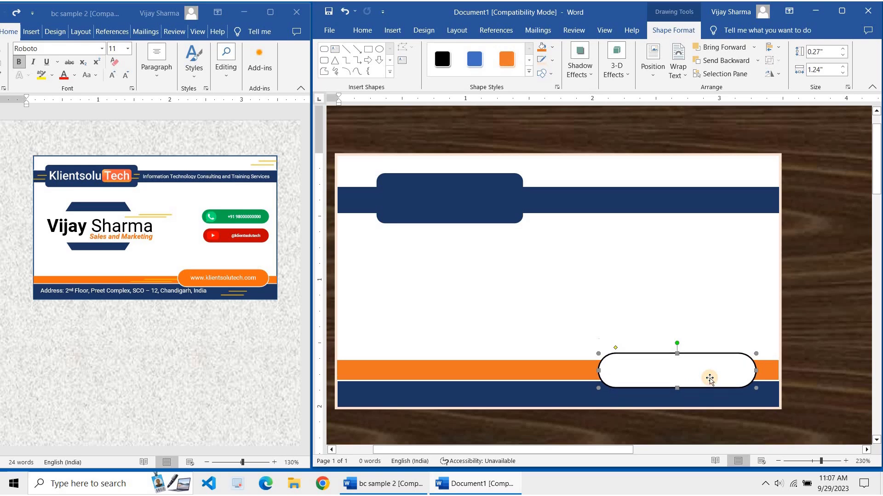
{"action": "left_click", "coordinate": [644, 327]}
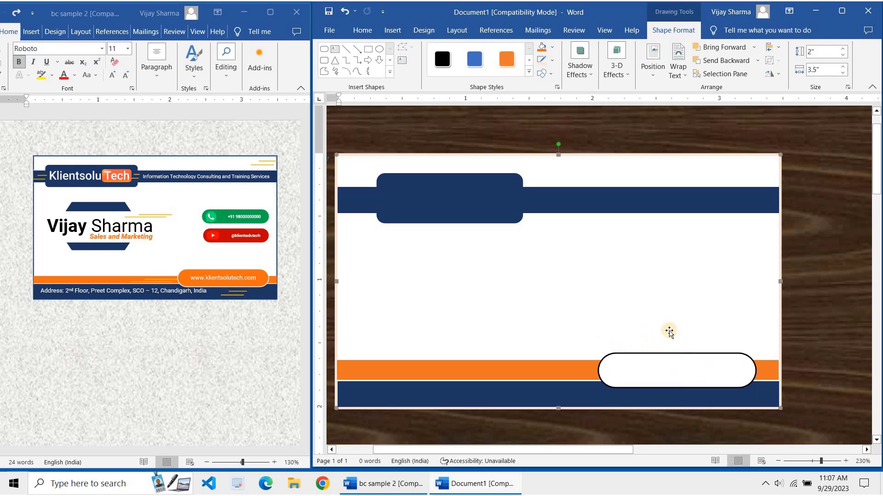
{"action": "left_click", "coordinate": [662, 363]}
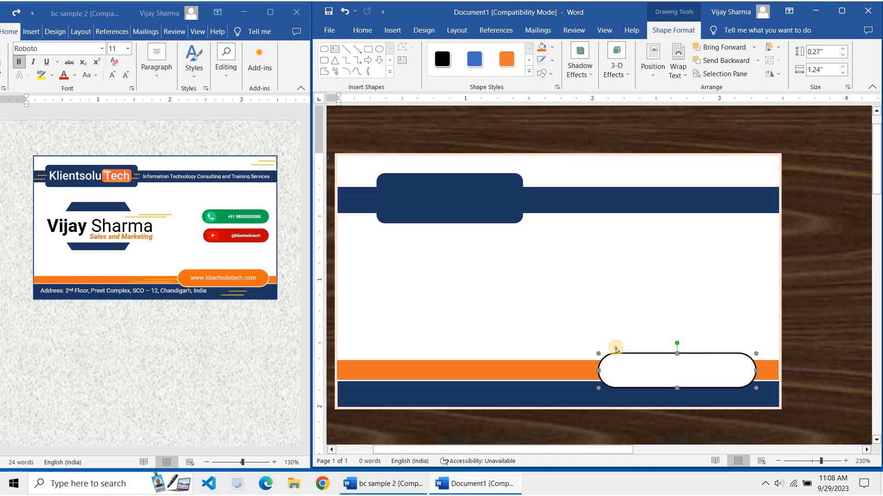
{"action": "left_click", "coordinate": [593, 306]}
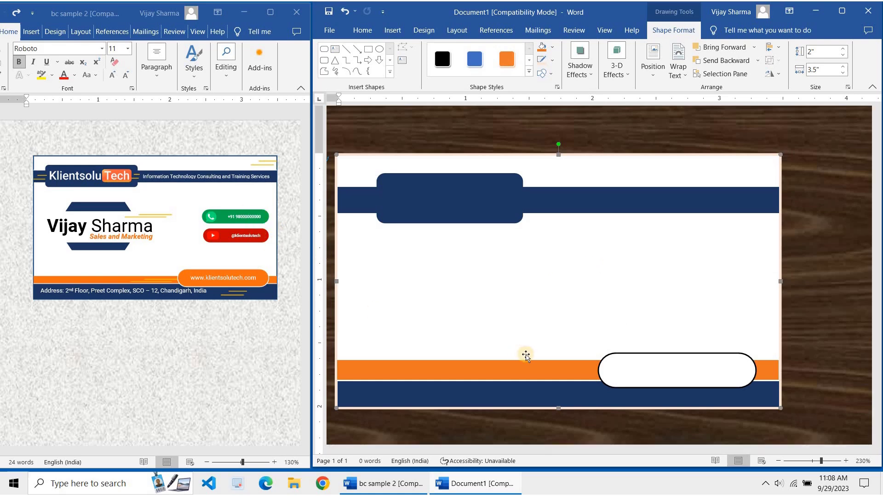
Duplicate the pill box twice and stack the copies on the card's right side
{"action": "left_click", "coordinate": [618, 372]}
{"action": "key", "text": "ctrl+d"}
{"action": "left_click_drag", "start_coordinate": [657, 384], "coordinate": [645, 257]}
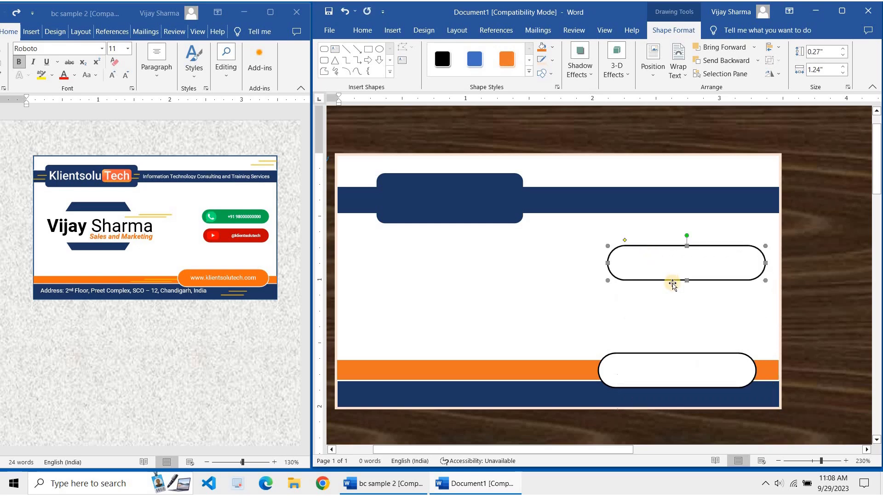
{"action": "key", "text": "ctrl+d"}
{"action": "left_click_drag", "start_coordinate": [650, 302], "coordinate": [623, 304]}
Resize the stacked pills to about 0.22" tall and 1.16" wide and align them
{"action": "left_click", "coordinate": [612, 278]}
{"action": "left_click_drag", "start_coordinate": [622, 272], "coordinate": [648, 276]}
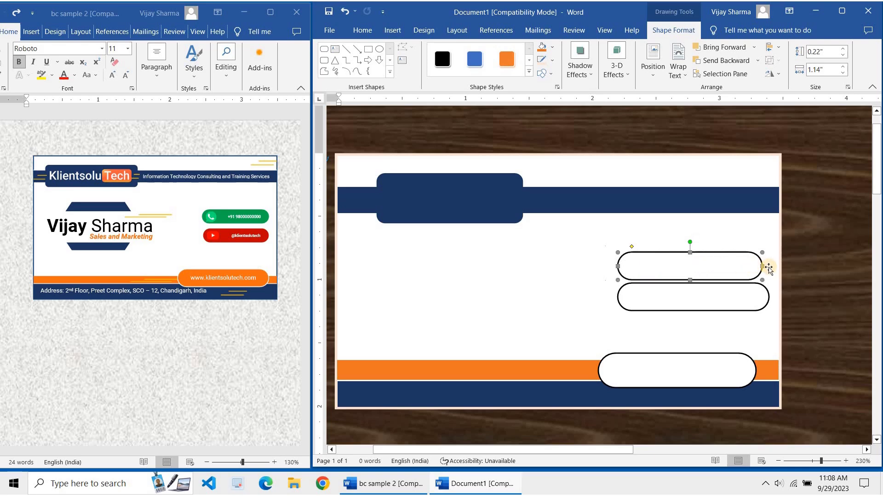
{"action": "left_click", "coordinate": [767, 266]}
{"action": "left_click", "coordinate": [734, 267]}
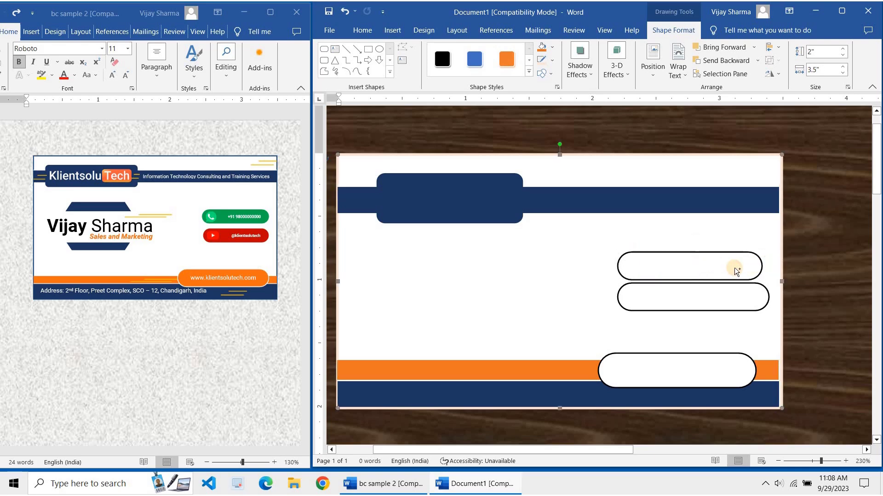
{"action": "left_click", "coordinate": [752, 269]}
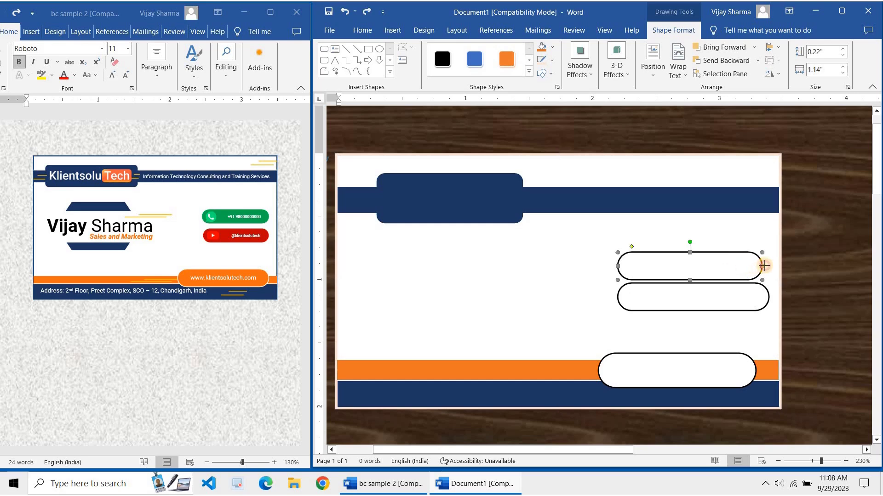
{"action": "left_click_drag", "start_coordinate": [765, 265], "coordinate": [770, 266]}
{"action": "left_click", "coordinate": [707, 319]}
{"action": "left_click", "coordinate": [617, 301]}
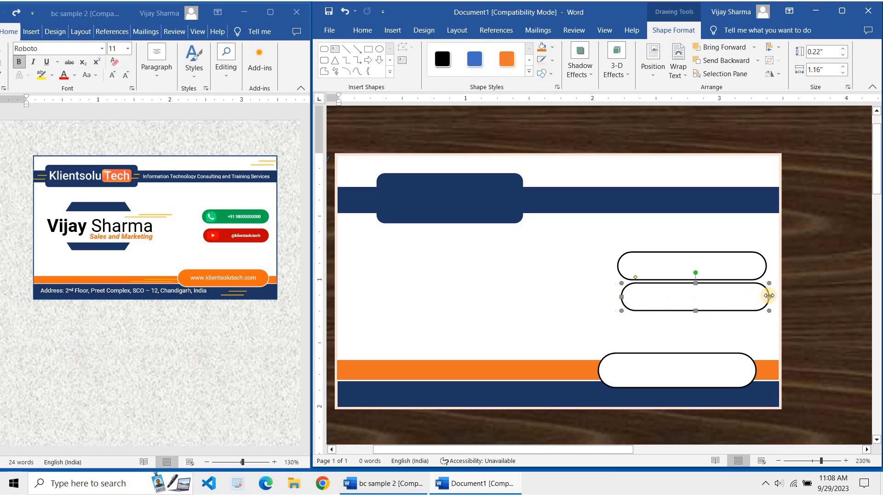
{"action": "left_click", "coordinate": [575, 288]}
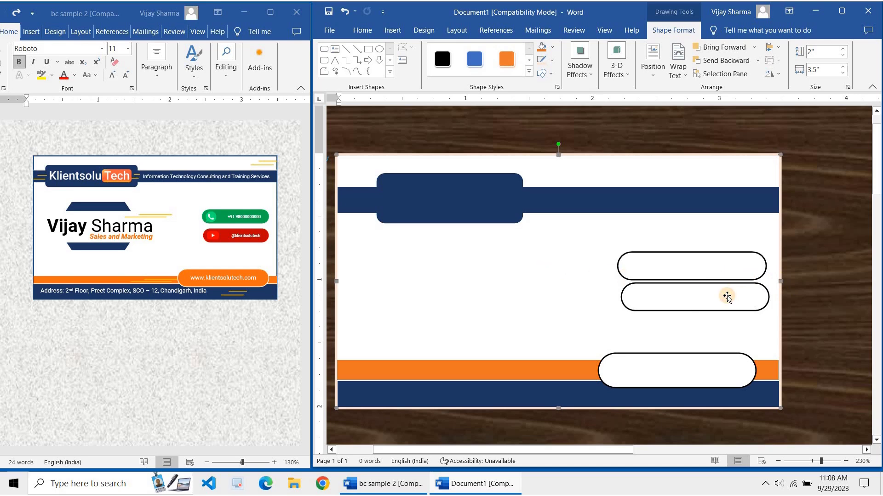
{"action": "left_click_drag", "start_coordinate": [727, 297], "coordinate": [726, 298]}
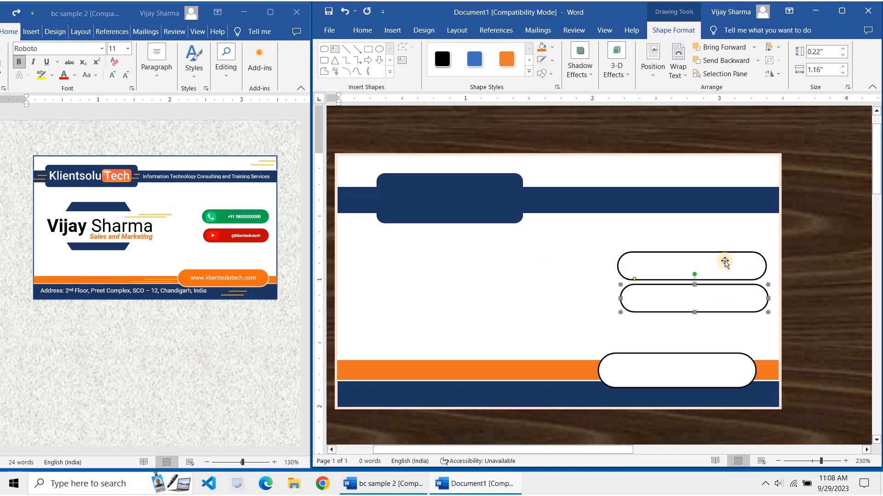
Fill the upper pill green and the lower pill red
{"action": "left_click", "coordinate": [725, 272]}
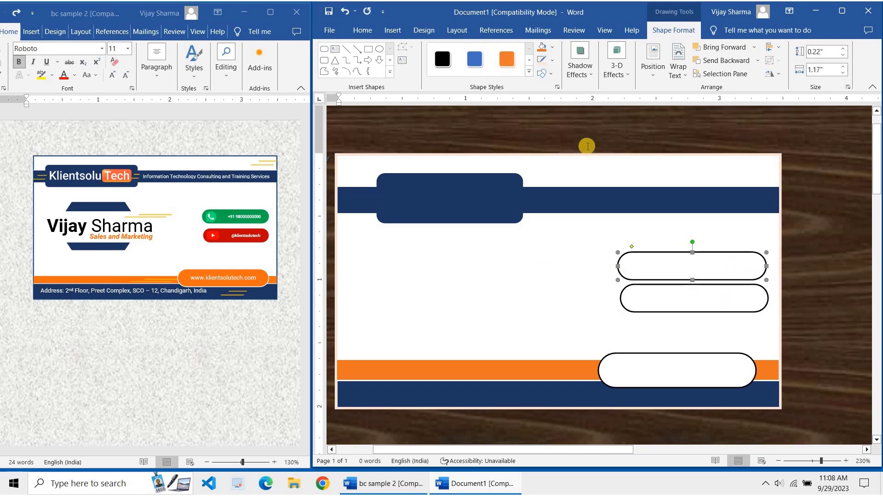
{"action": "left_click", "coordinate": [552, 47]}
{"action": "left_click", "coordinate": [588, 154]}
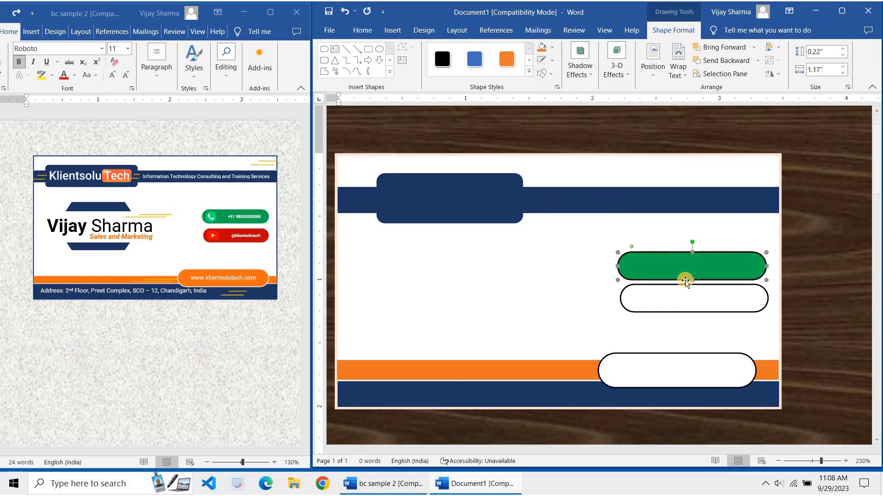
{"action": "left_click", "coordinate": [670, 296]}
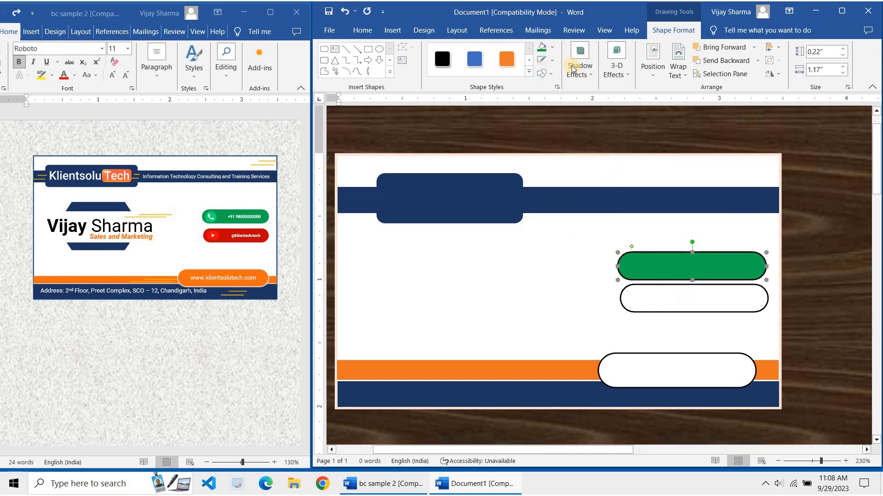
{"action": "left_click", "coordinate": [552, 47]}
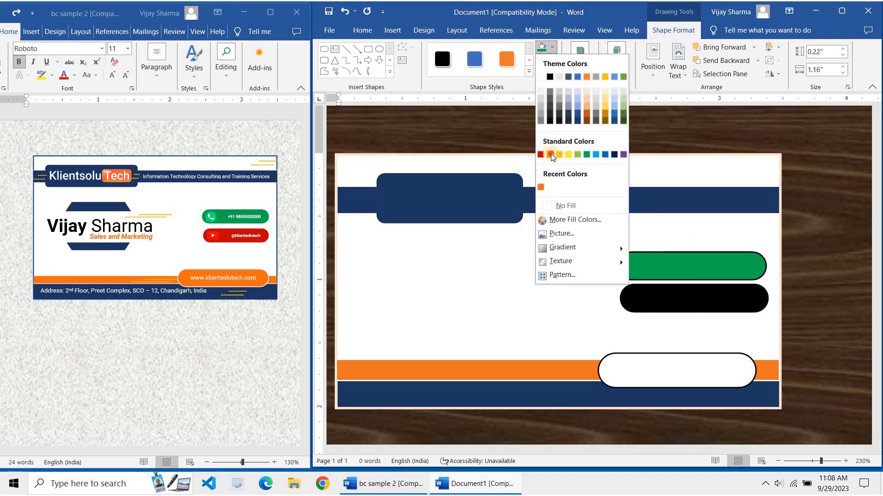
{"action": "left_click", "coordinate": [550, 153]}
Select both pills and set their outline to No Outline
{"action": "left_click", "coordinate": [664, 268], "text": "shift"}
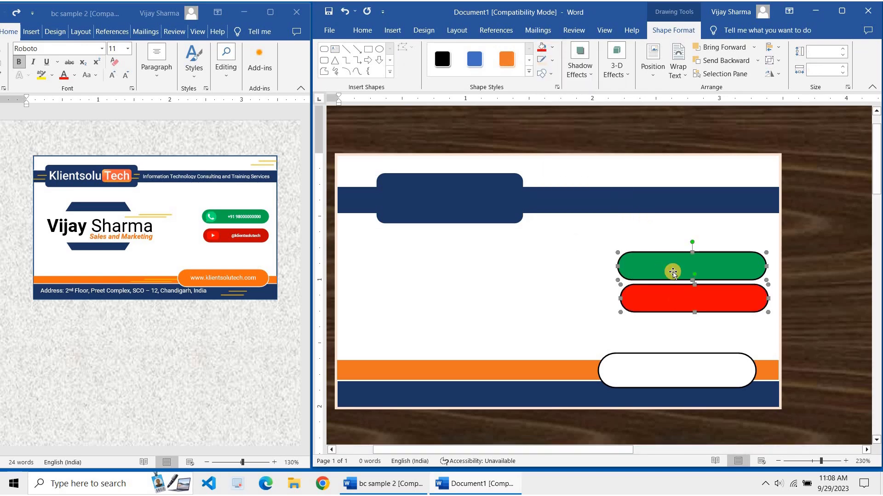
{"action": "left_click", "coordinate": [552, 60]}
{"action": "left_click", "coordinate": [591, 221]}
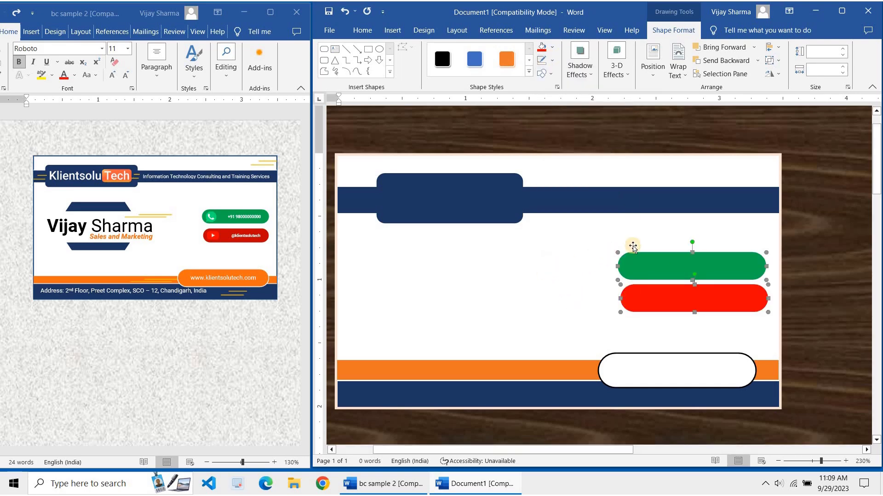
{"action": "left_click", "coordinate": [520, 293]}
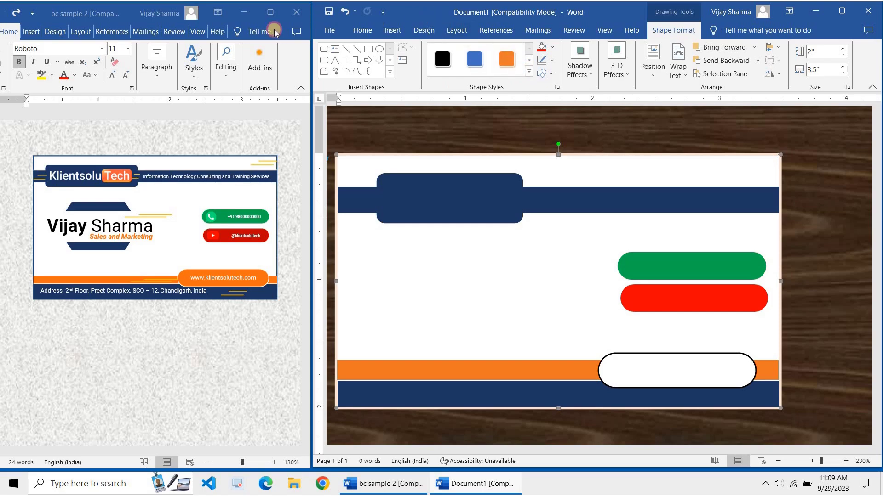
Draw a hexagon in the card's left-middle area, below the logo tab
{"action": "double_click", "coordinate": [429, 14]}
{"action": "left_click", "coordinate": [80, 27]}
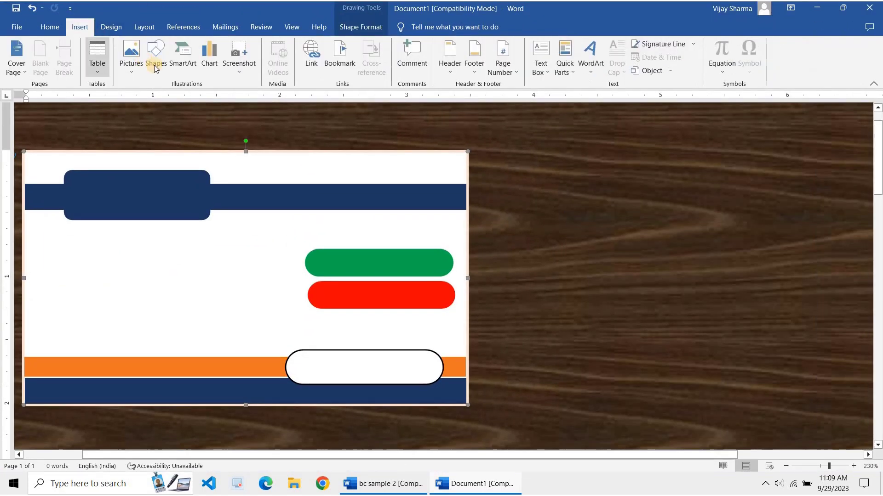
{"action": "left_click", "coordinate": [155, 58]}
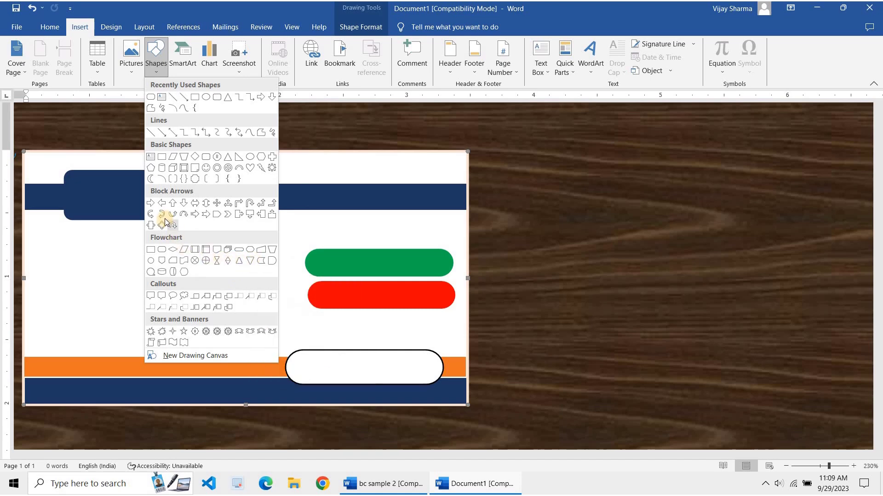
{"action": "left_click", "coordinate": [258, 157]}
{"action": "left_click_drag", "start_coordinate": [93, 240], "coordinate": [162, 310]}
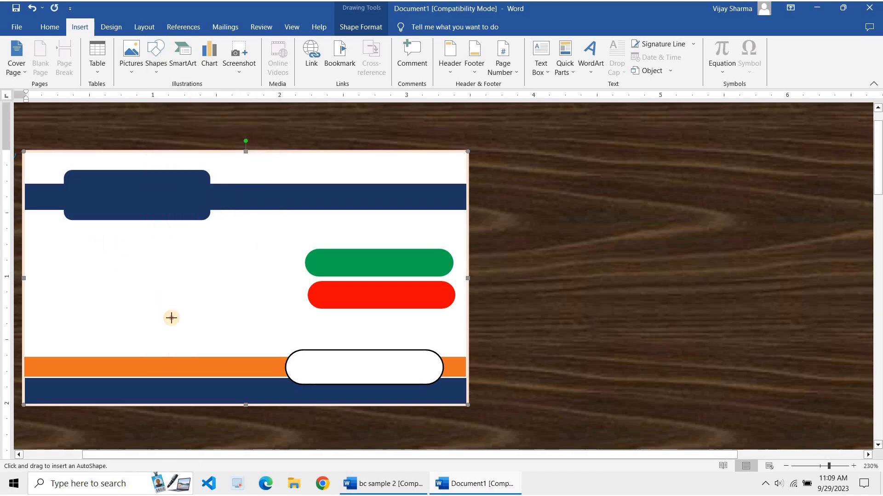
{"action": "left_click_drag", "start_coordinate": [218, 333], "coordinate": [218, 333]}
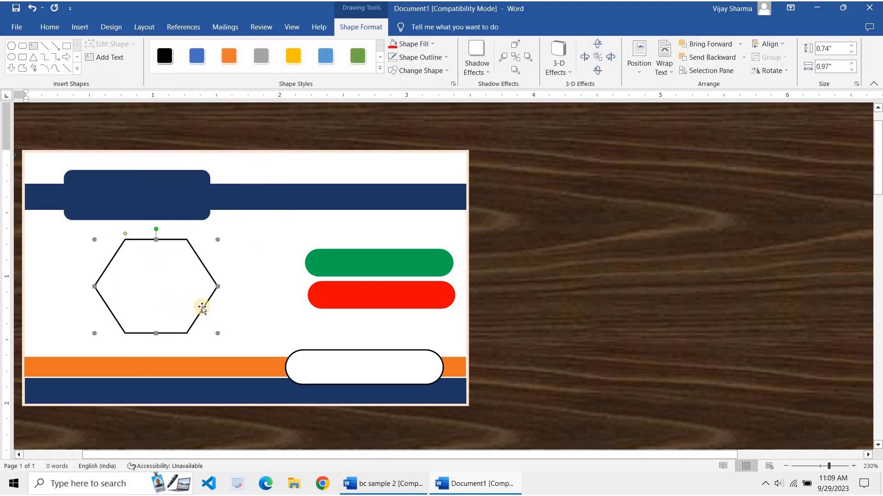
{"action": "left_click_drag", "start_coordinate": [178, 295], "coordinate": [158, 295]}
Fill the hexagon dark navy with no outline, then restore the window beside the sample
{"action": "left_click", "coordinate": [432, 43]}
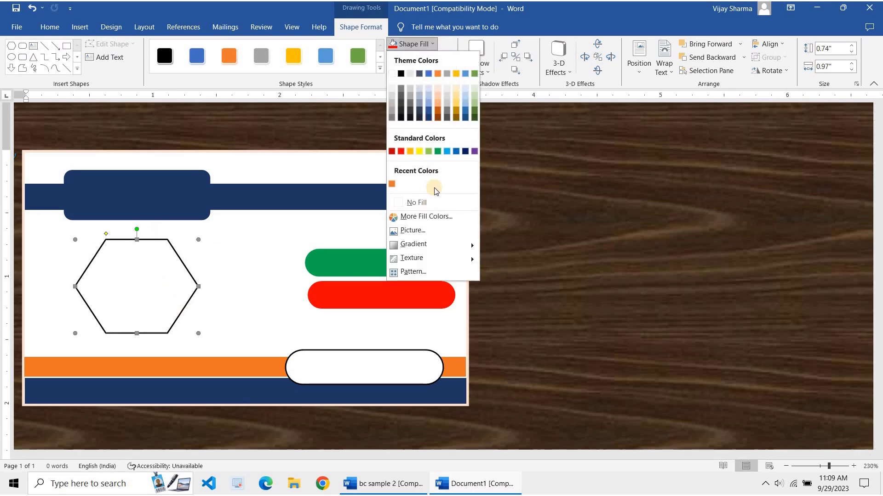
{"action": "left_click", "coordinate": [426, 118]}
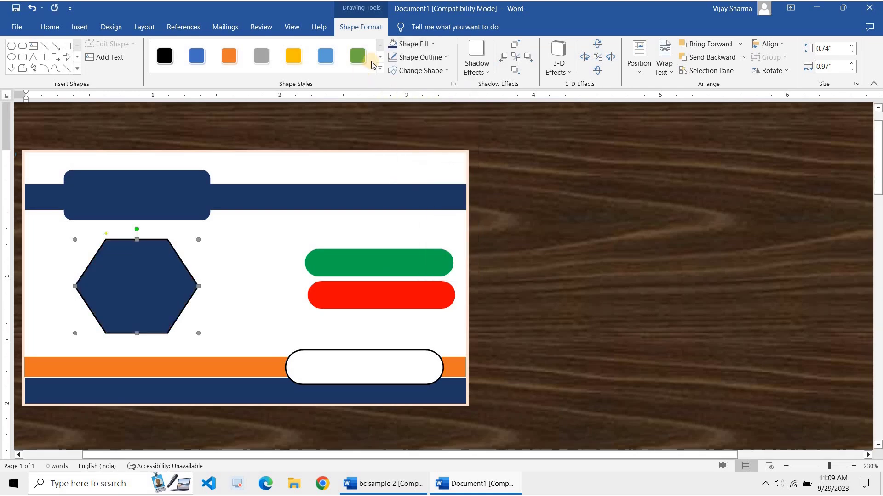
{"action": "left_click", "coordinate": [420, 57]}
{"action": "left_click", "coordinate": [423, 213]}
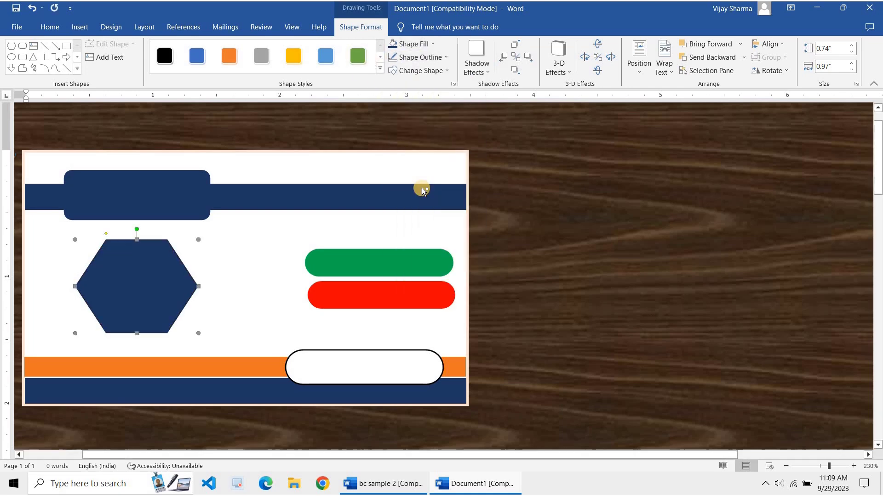
{"action": "double_click", "coordinate": [476, 10]}
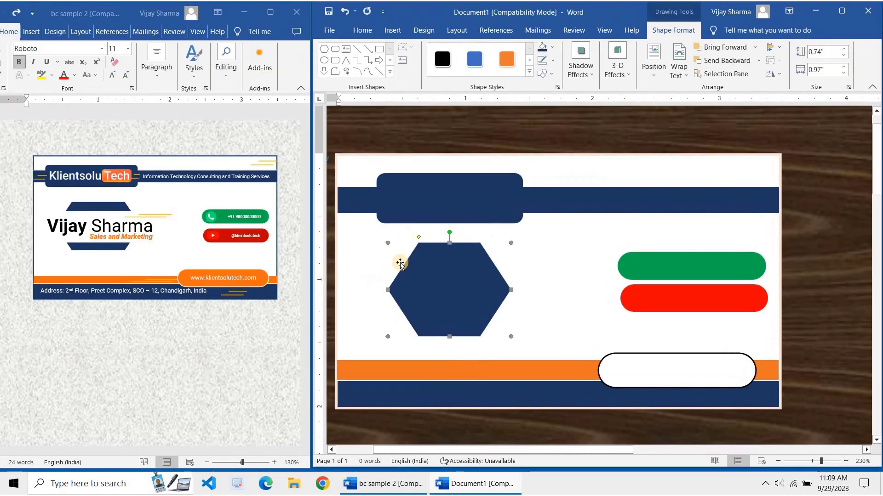
Deselect the shapes and pick the straight Line shape from the shapes gallery
{"action": "left_click", "coordinate": [555, 275]}
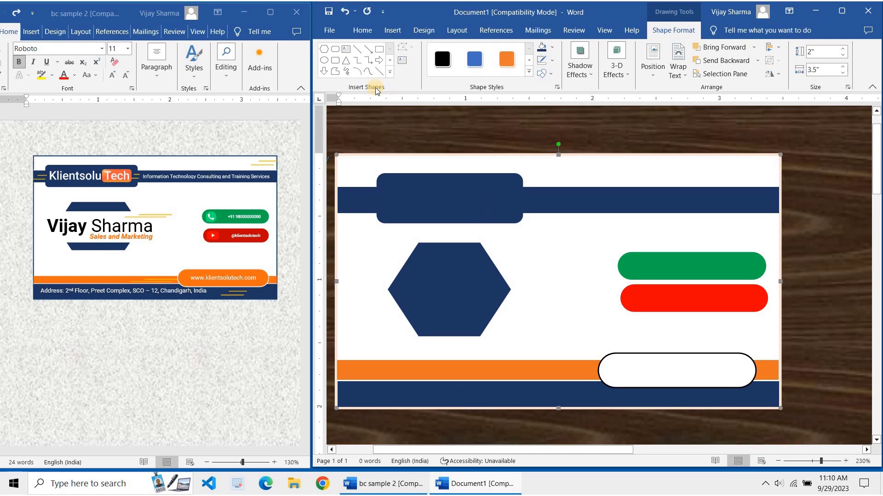
{"action": "left_click", "coordinate": [363, 53]}
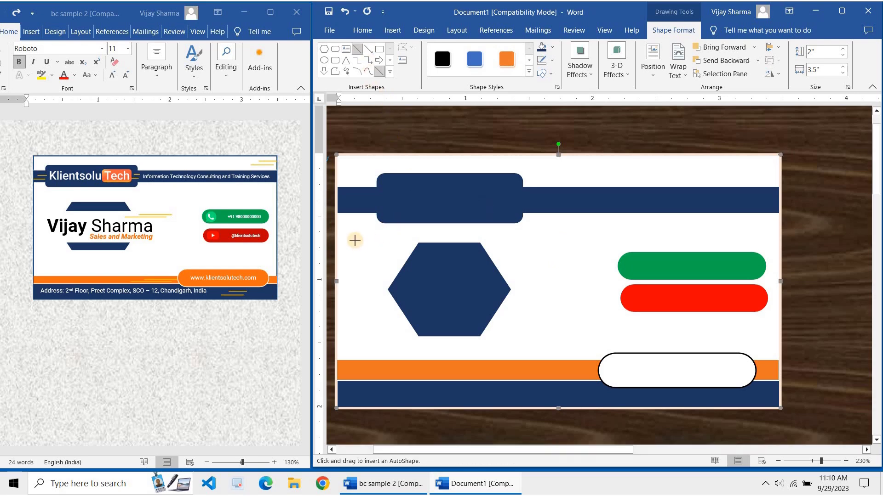
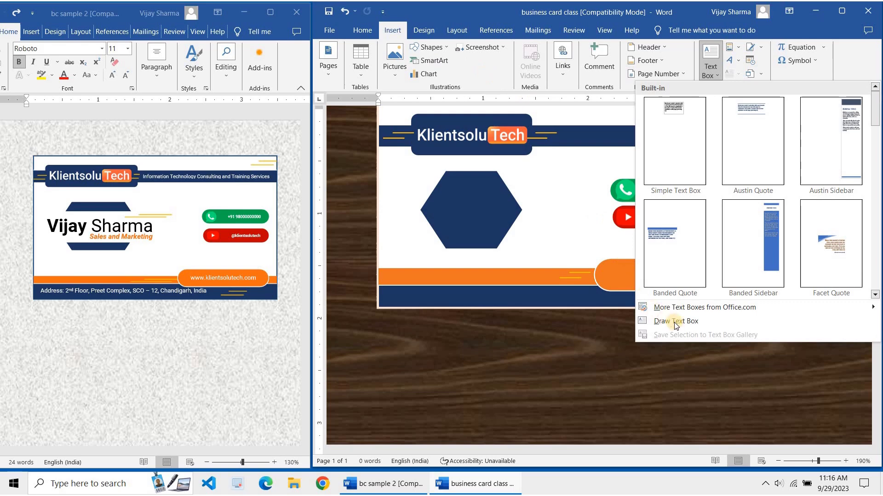
Add a text box with the cardholder's name, first name bold and surname regular, shrunk over the hexagon
{"action": "left_click", "coordinate": [674, 321]}
{"action": "left_click_drag", "start_coordinate": [387, 358], "coordinate": [581, 400]}
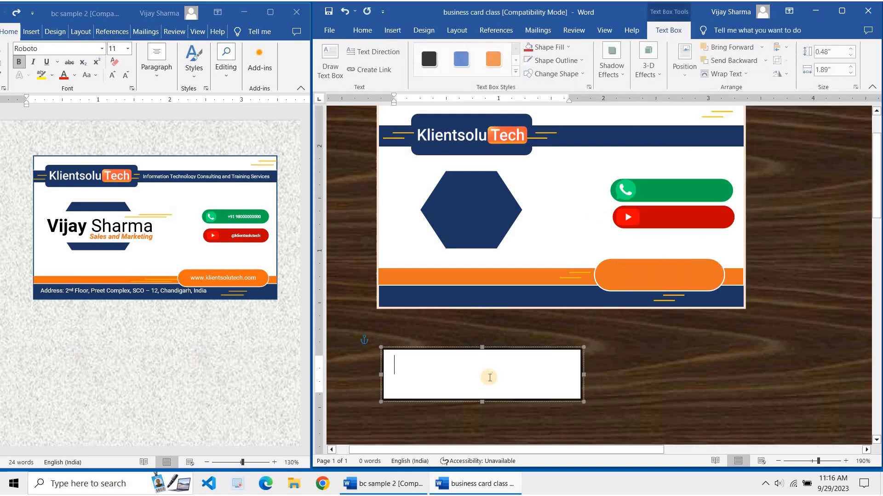
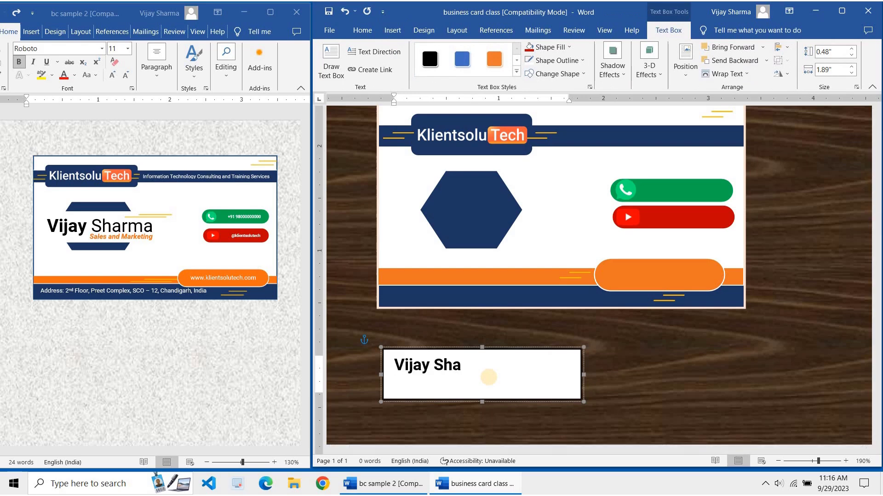
{"action": "left_click", "coordinate": [435, 365]}
{"action": "left_click", "coordinate": [512, 367], "text": "shift"}
{"action": "key", "text": "ctrl+b"}
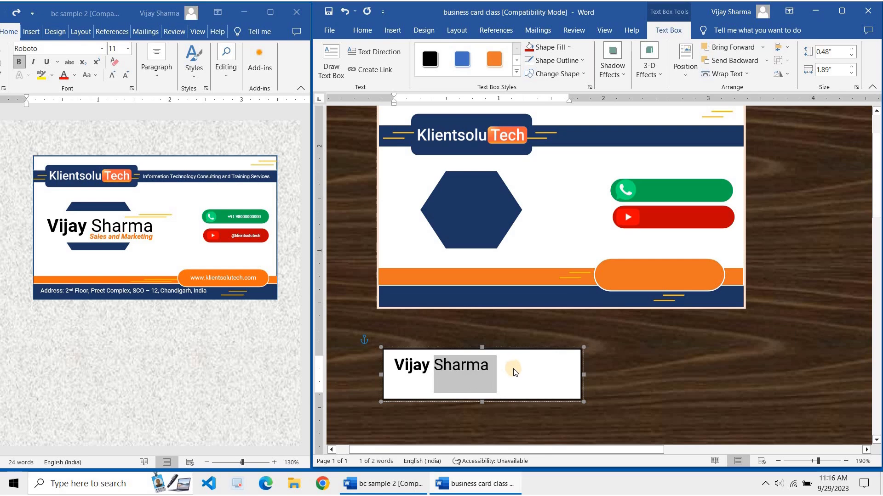
{"action": "left_click", "coordinate": [567, 385]}
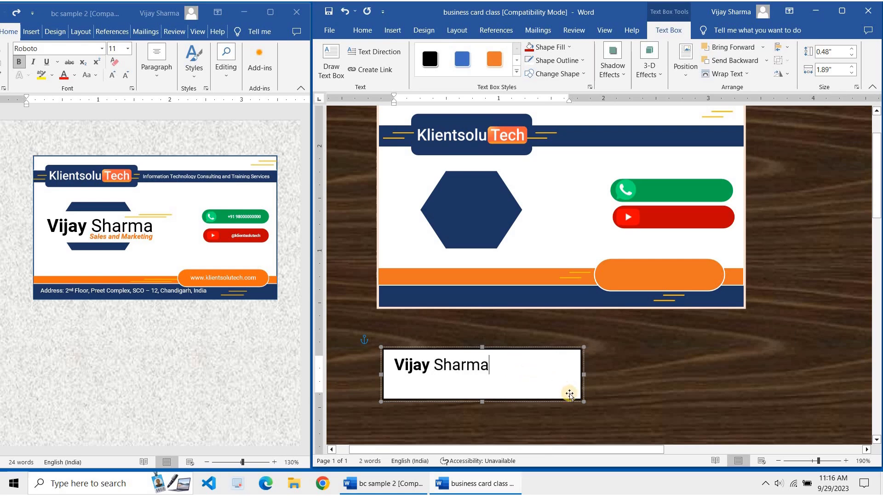
{"action": "left_click_drag", "start_coordinate": [582, 401], "coordinate": [506, 208]}
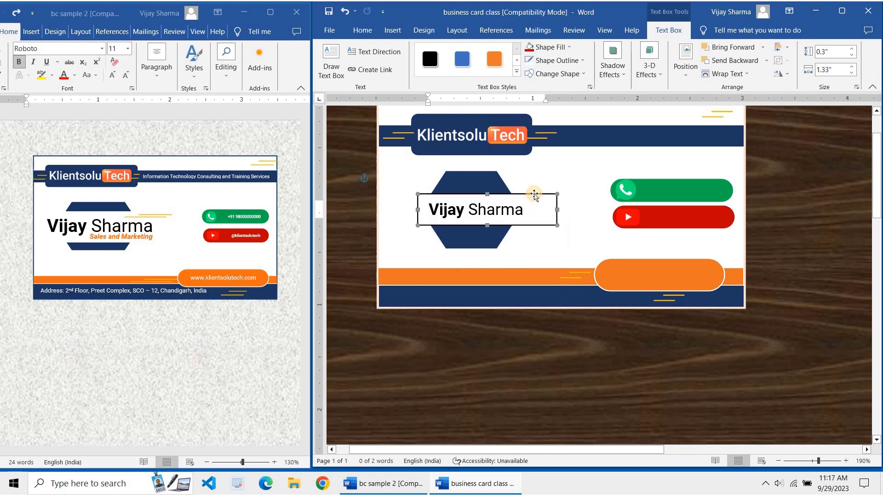
Set the name text box's shape outline to No Outline
{"action": "right_click", "coordinate": [534, 194]}
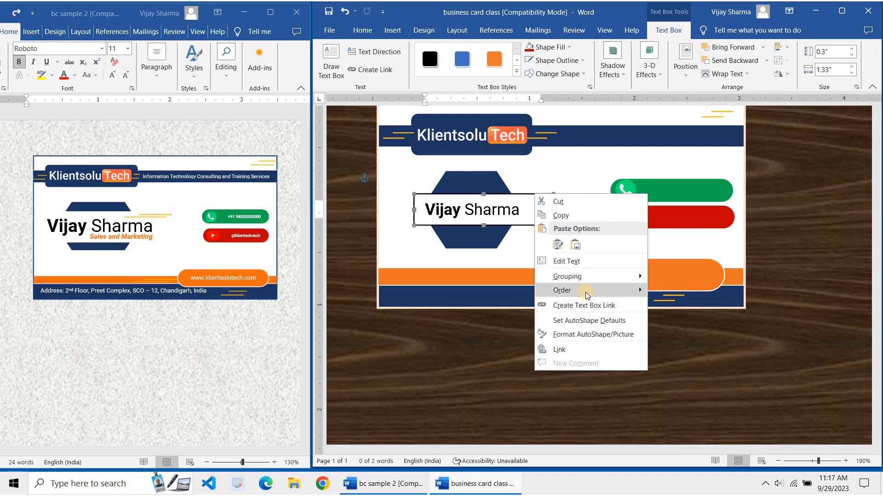
{"action": "left_click", "coordinate": [528, 195]}
{"action": "double_click", "coordinate": [530, 196]}
{"action": "left_click", "coordinate": [570, 61]}
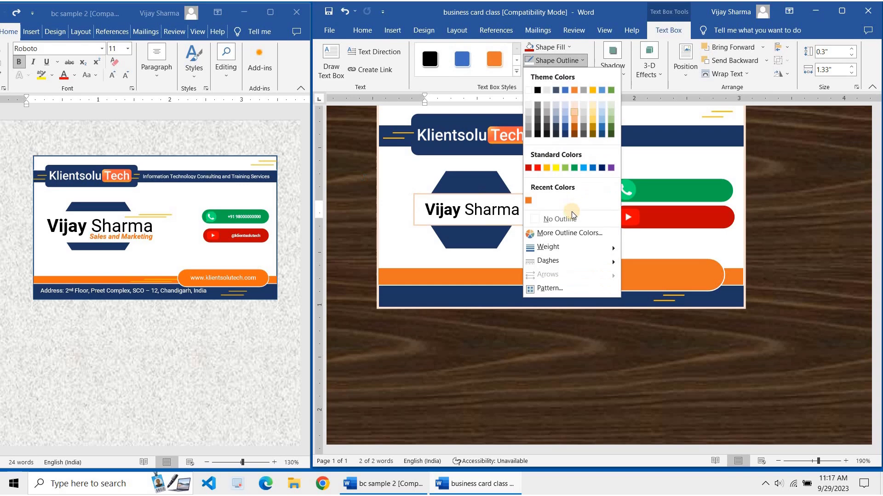
{"action": "left_click", "coordinate": [556, 219]}
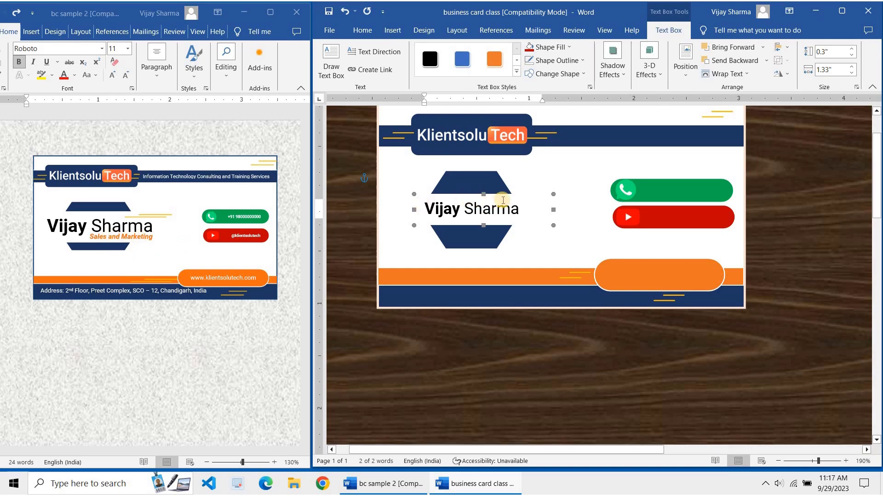
Move the name box up across the hexagon's middle and make it slightly taller, undoing an accidental card shift
{"action": "left_click_drag", "start_coordinate": [506, 194], "coordinate": [507, 187]}
{"action": "key", "text": "ctrl+z"}
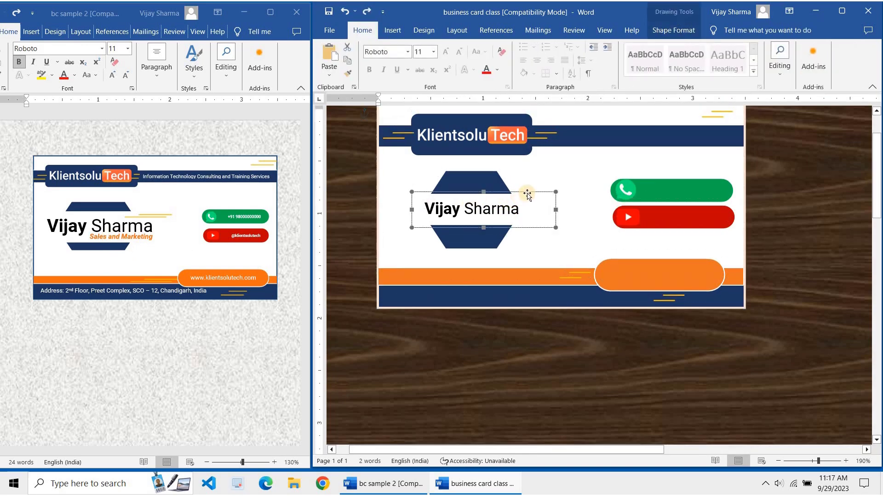
{"action": "left_click_drag", "start_coordinate": [526, 186], "coordinate": [526, 186]}
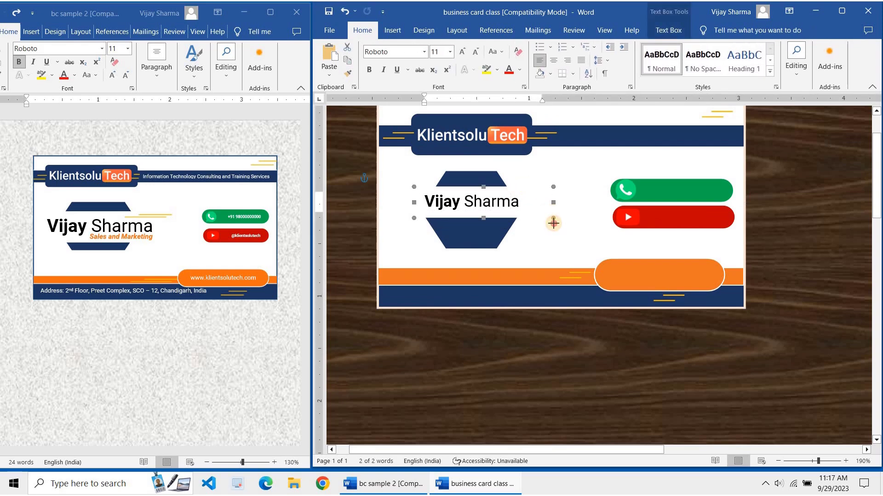
{"action": "left_click_drag", "start_coordinate": [554, 224], "coordinate": [553, 225]}
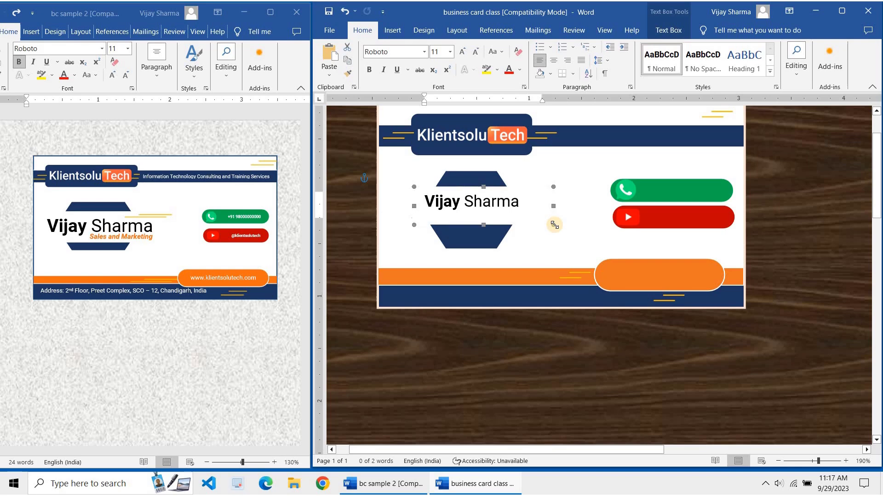
{"action": "left_click", "coordinate": [516, 374]}
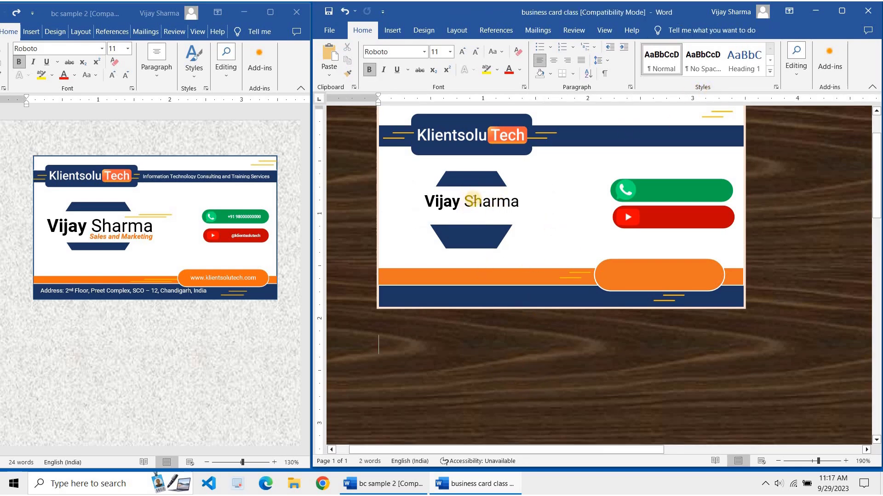
Draw a new text box, type 'Sales and Marketing' and widen it so the whole line shows
{"action": "left_click", "coordinate": [394, 30]}
{"action": "left_click", "coordinate": [710, 63]}
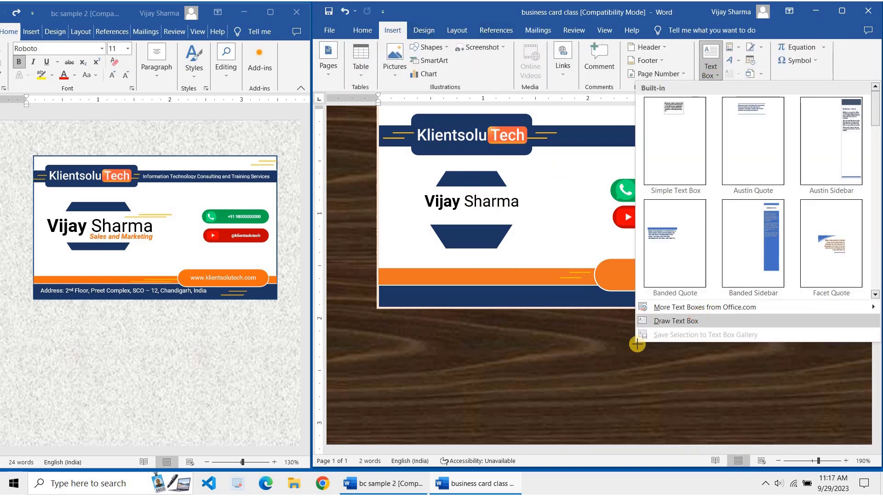
{"action": "left_click", "coordinate": [637, 325]}
{"action": "mouse_move", "coordinate": [568, 393]}
{"action": "left_mouse_down"}
{"action": "mouse_move", "coordinate": [581, 390]}
{"action": "mouse_move", "coordinate": [568, 374]}
{"action": "mouse_move", "coordinate": [552, 385]}
{"action": "left_mouse_up"}
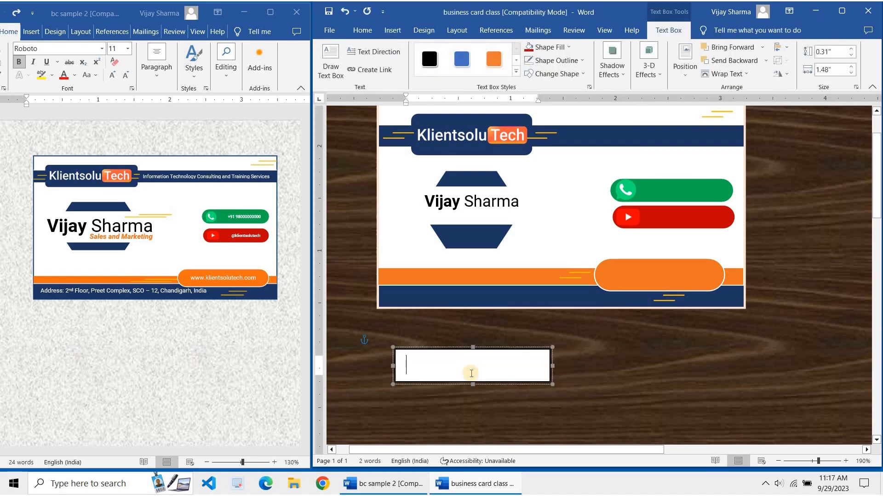
{"action": "type", "text": "Sales and M"}
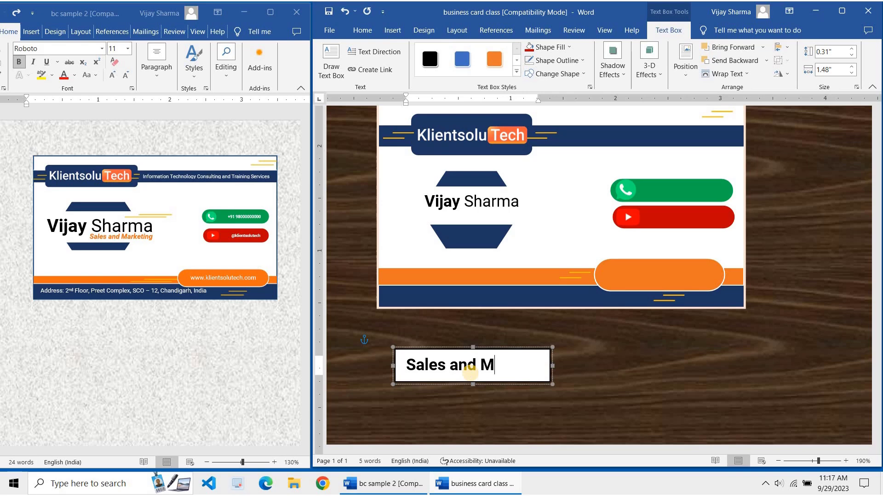
{"action": "key", "text": "BackSpace"}
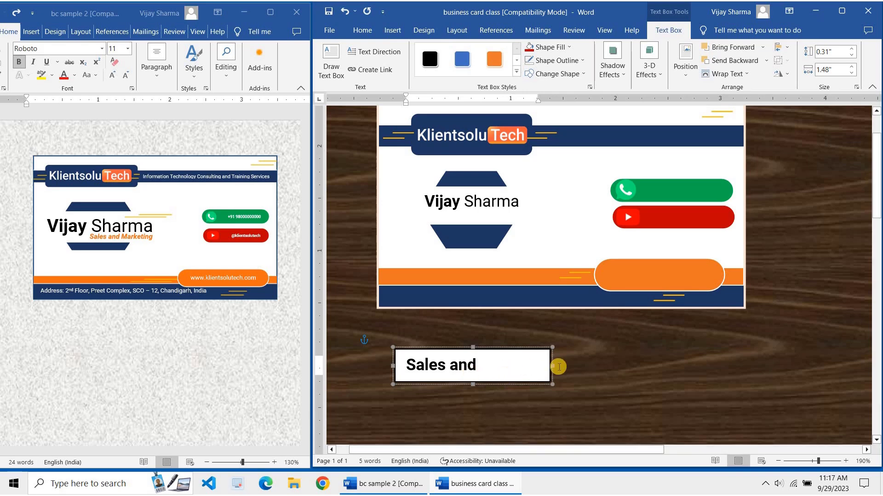
{"action": "left_click_drag", "start_coordinate": [551, 366], "coordinate": [589, 366]}
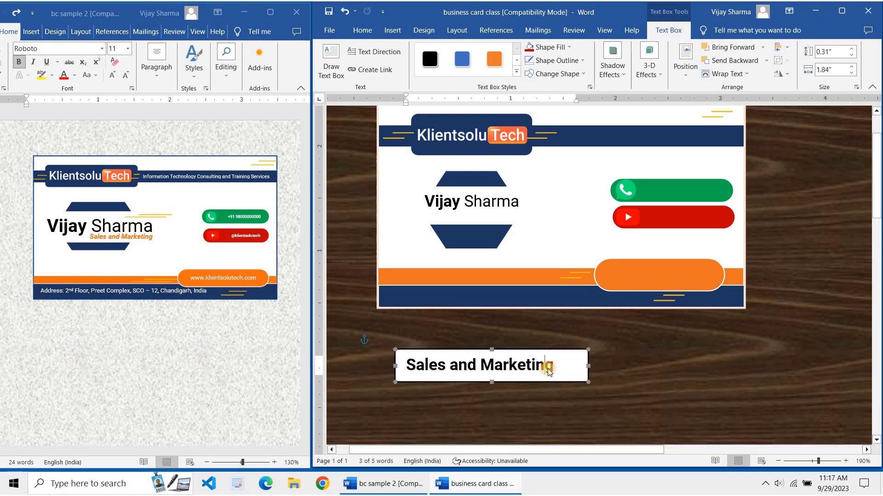
Make the Sales and Marketing text smaller and shrink its box to 0.24 × 1.57 in under the name
{"action": "triple_click", "coordinate": [548, 369]}
{"action": "key", "text": "ctrl+bracketleft"}
{"action": "key", "text": "ctrl+bracketleft"}
{"action": "key", "text": "ctrl+bracketleft"}
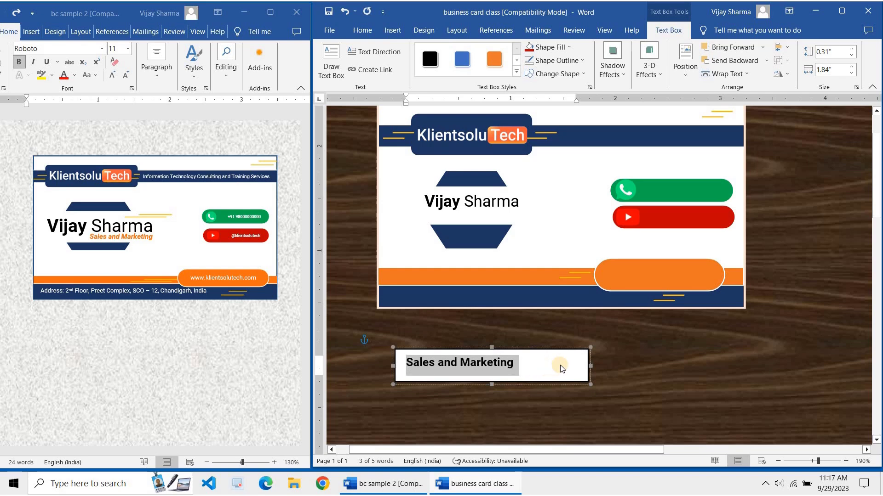
{"action": "left_click_drag", "start_coordinate": [588, 385], "coordinate": [546, 197]}
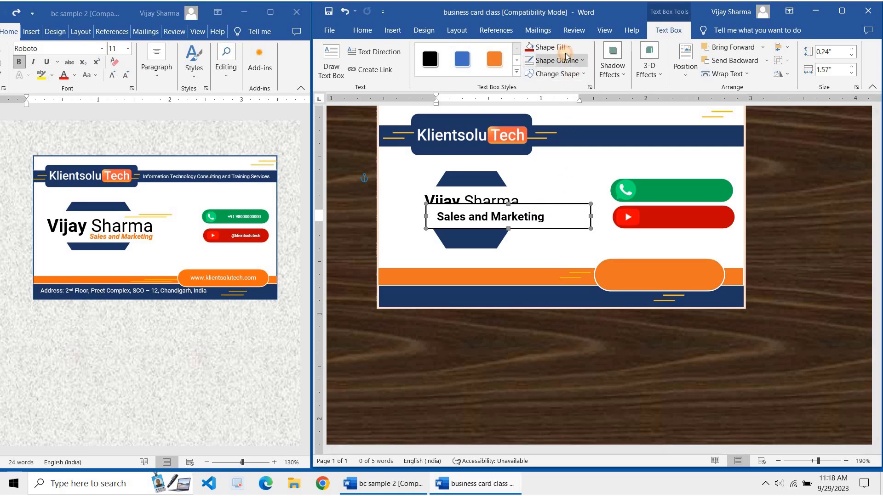
Give the Sales and Marketing text box no fill and no outline
{"action": "left_click", "coordinate": [552, 47]}
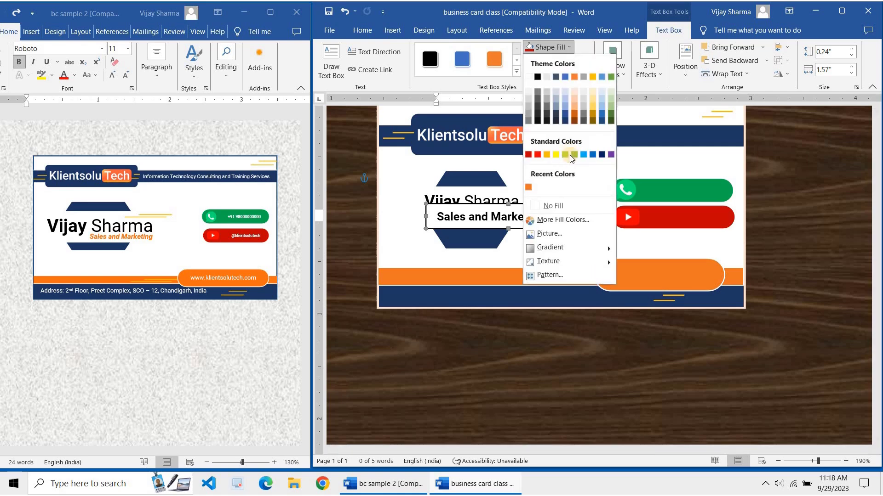
{"action": "left_click", "coordinate": [572, 204]}
{"action": "left_click", "coordinate": [556, 61]}
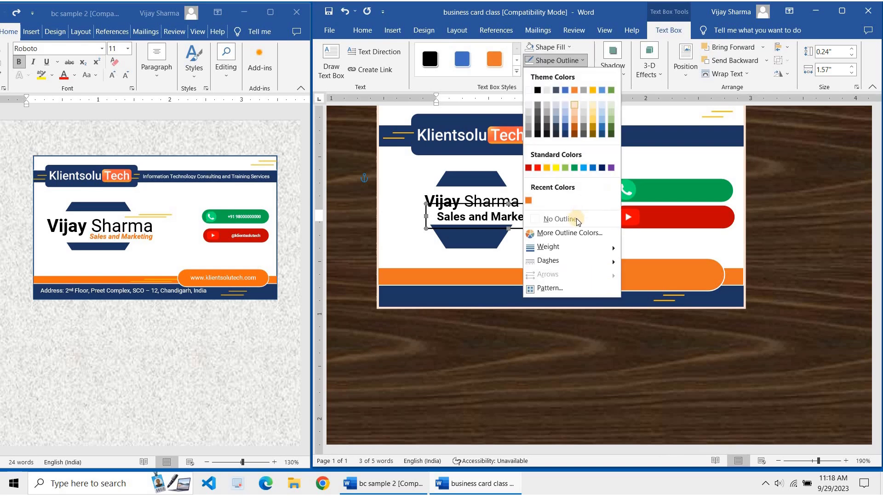
{"action": "left_click", "coordinate": [578, 221]}
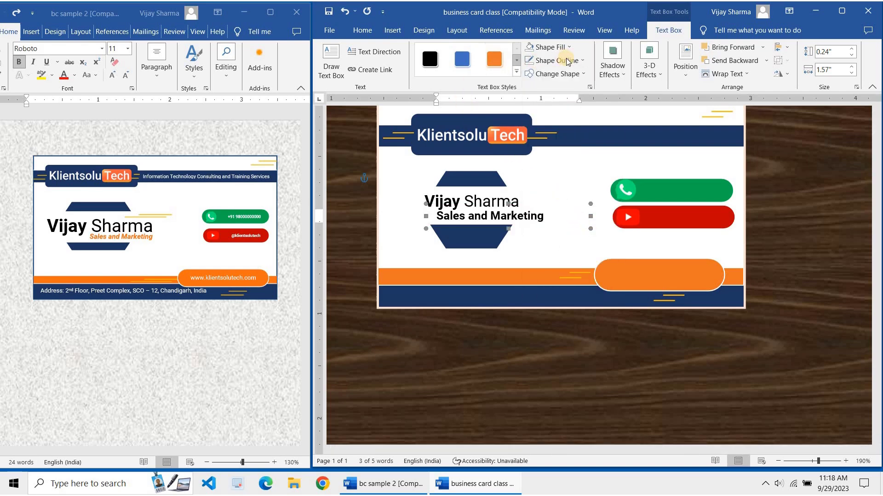
Change the Sales and Marketing font colour to orange
{"action": "left_click", "coordinate": [362, 29]}
{"action": "left_click", "coordinate": [509, 70]}
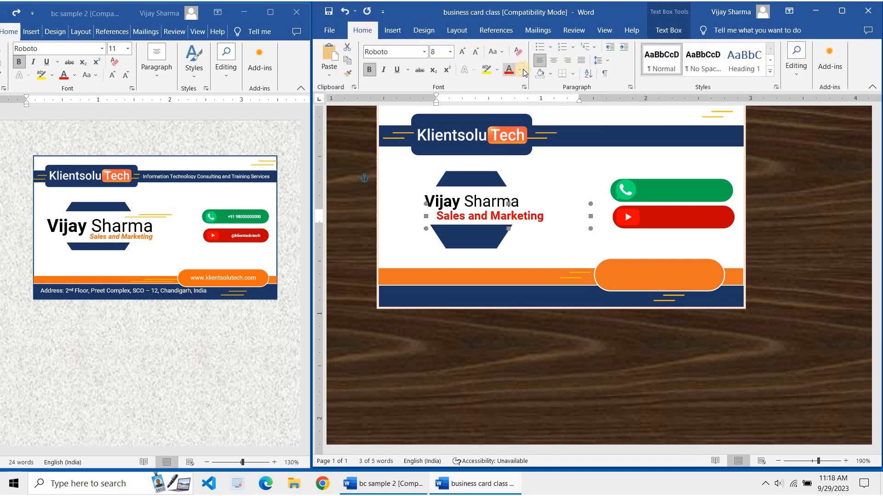
{"action": "left_click", "coordinate": [523, 70]}
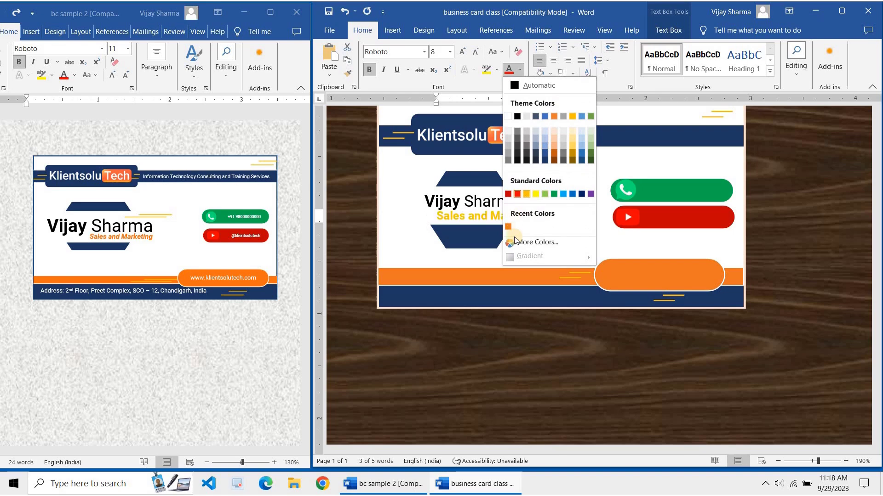
{"action": "left_click", "coordinate": [526, 196]}
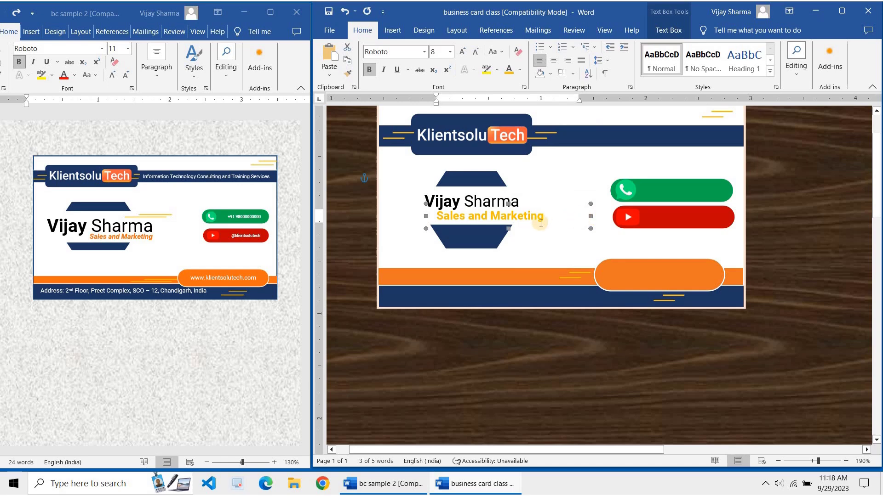
Nudge the Sales and Marketing box slightly right and into place beneath the name
{"action": "left_click", "coordinate": [574, 231]}
{"action": "left_click", "coordinate": [527, 215]}
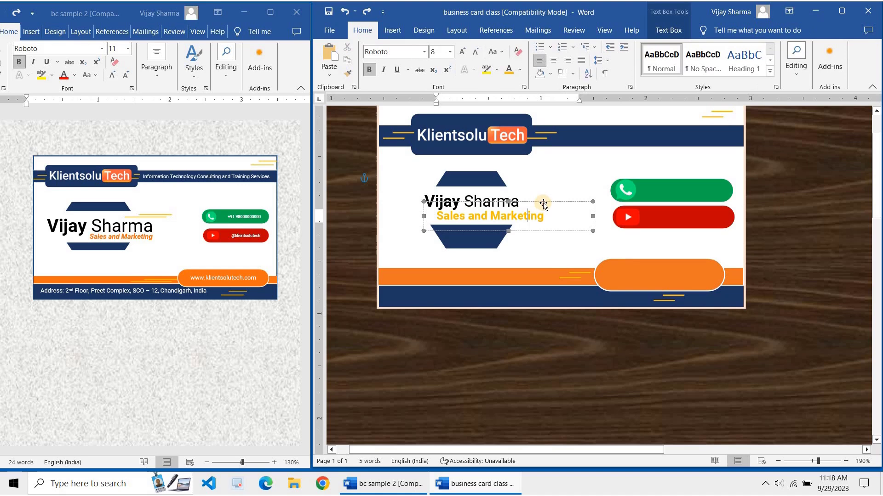
{"action": "left_click_drag", "start_coordinate": [546, 205], "coordinate": [550, 211]}
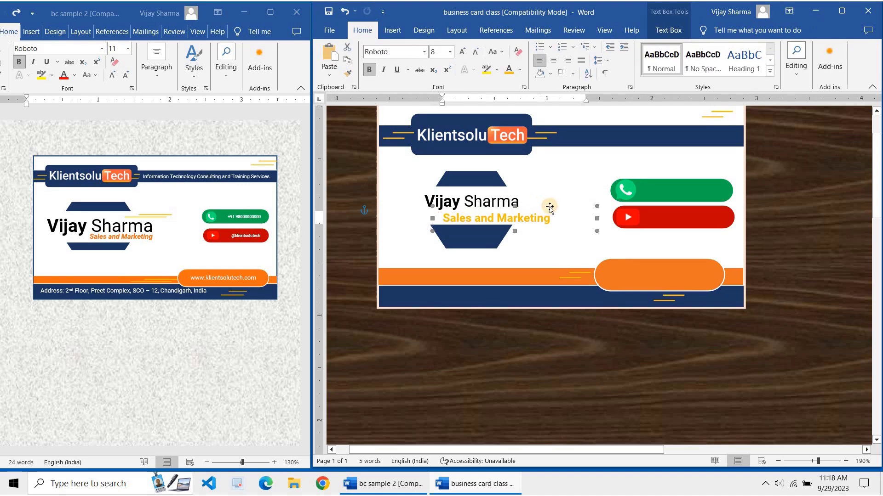
{"action": "key", "text": "Up"}
{"action": "key", "text": "Up"}
{"action": "key", "text": "Right"}
{"action": "key", "text": "Right"}
{"action": "key", "text": "Right"}
{"action": "key", "text": "Right"}
{"action": "key", "text": "Down"}
{"action": "key", "text": "Right"}
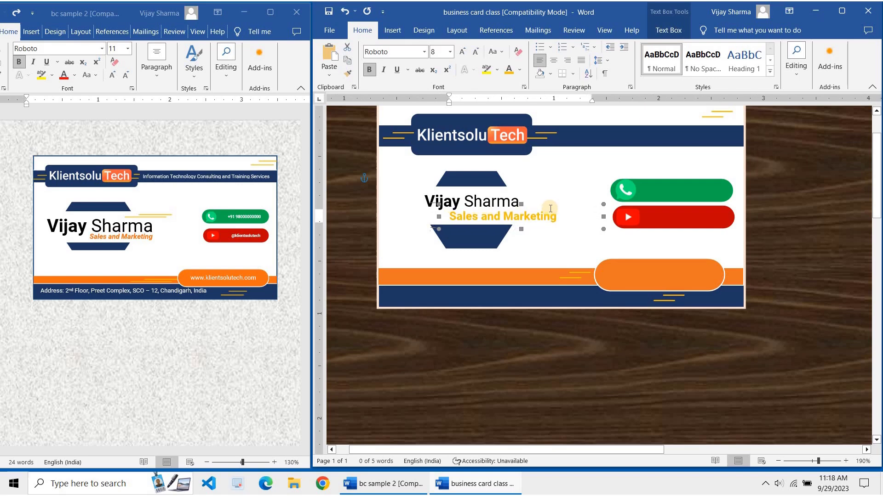
Make Sales and Marketing 7 pt italic, keeping its orange colour
{"action": "key", "text": "ctrl+bracketleft"}
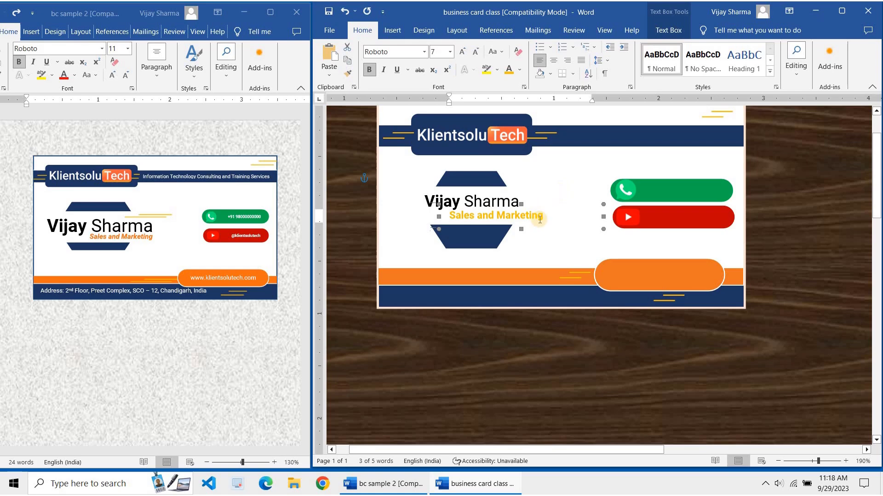
{"action": "left_click", "coordinate": [521, 71]}
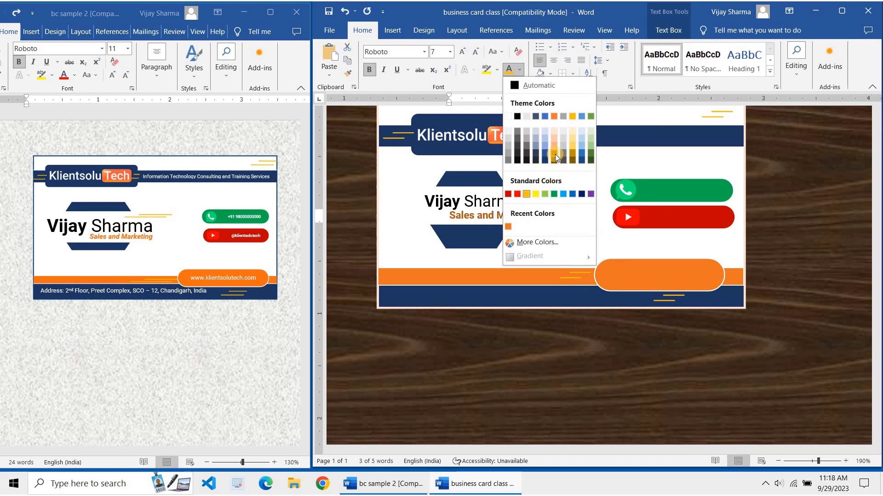
{"action": "left_click", "coordinate": [522, 227]}
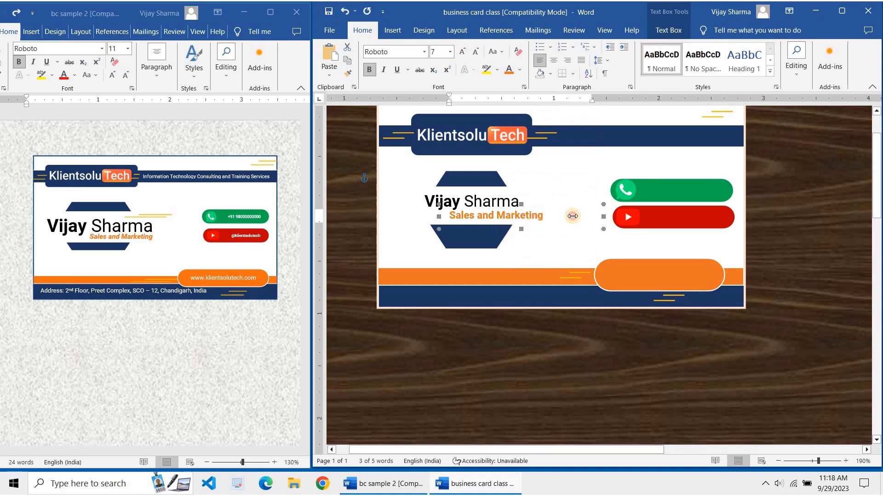
{"action": "left_click_drag", "start_coordinate": [573, 216], "coordinate": [553, 216]}
{"action": "key", "text": "ctrl+z"}
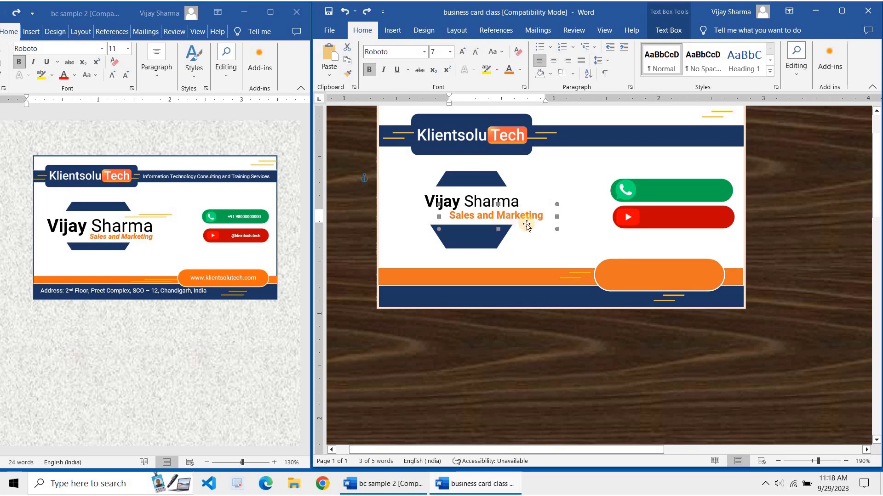
{"action": "left_click", "coordinate": [385, 71]}
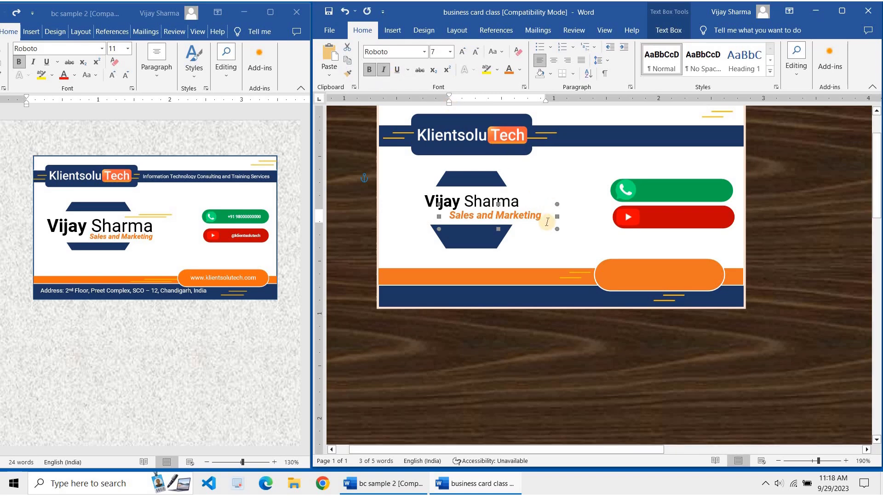
{"action": "left_click", "coordinate": [386, 71]}
{"action": "left_click", "coordinate": [386, 73]}
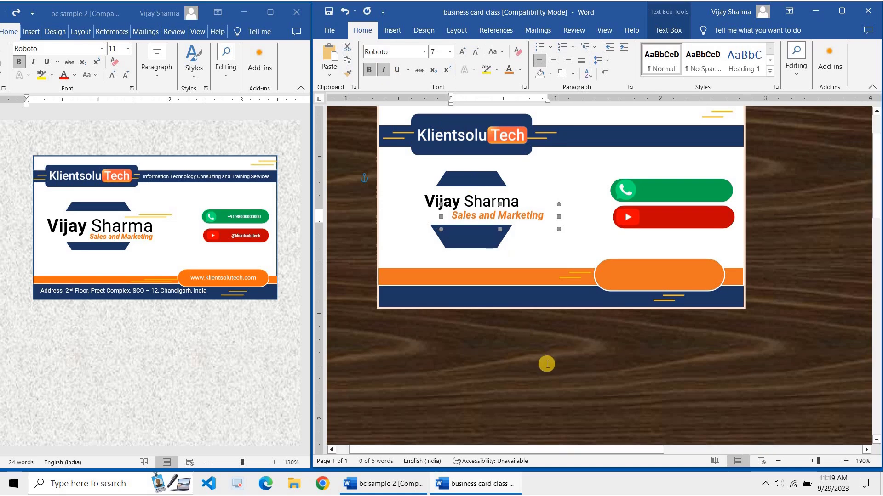
Enlarge the cardholder's name to 14 pt and widen its text box to fit
{"action": "triple_click", "coordinate": [449, 198]}
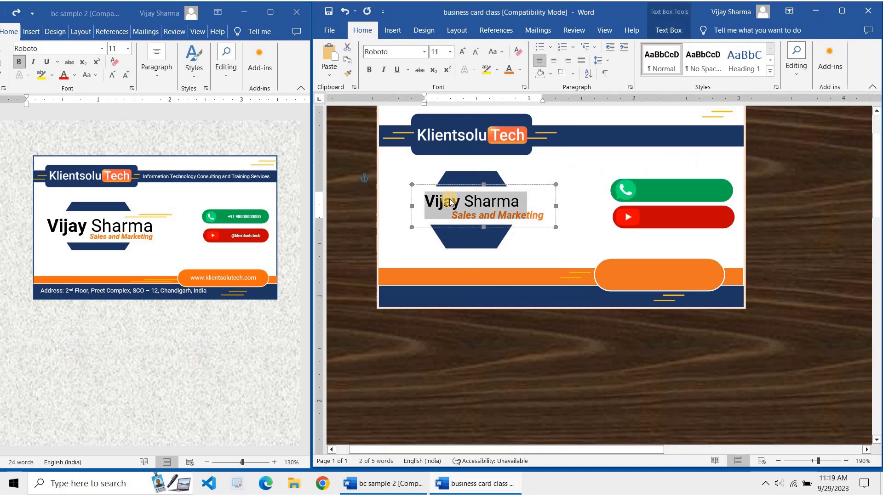
{"action": "key", "text": "ctrl+shift+period"}
{"action": "key", "text": "ctrl+shift+period"}
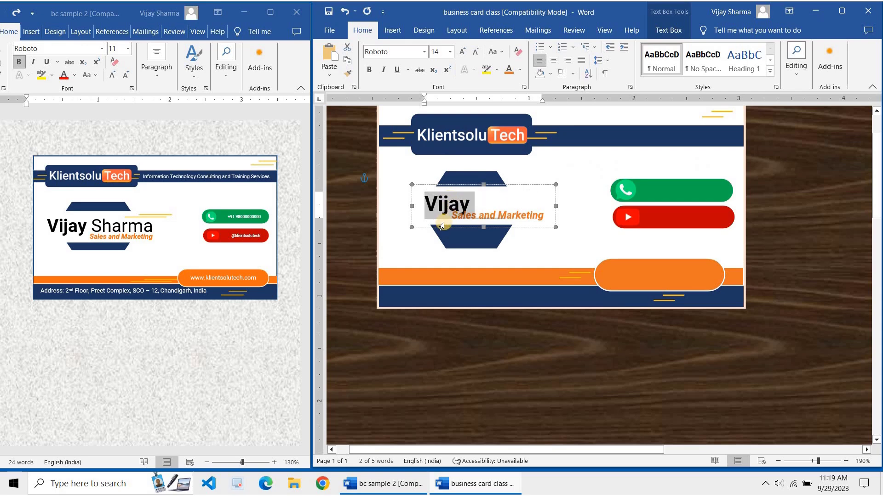
{"action": "left_click_drag", "start_coordinate": [407, 231], "coordinate": [404, 229]}
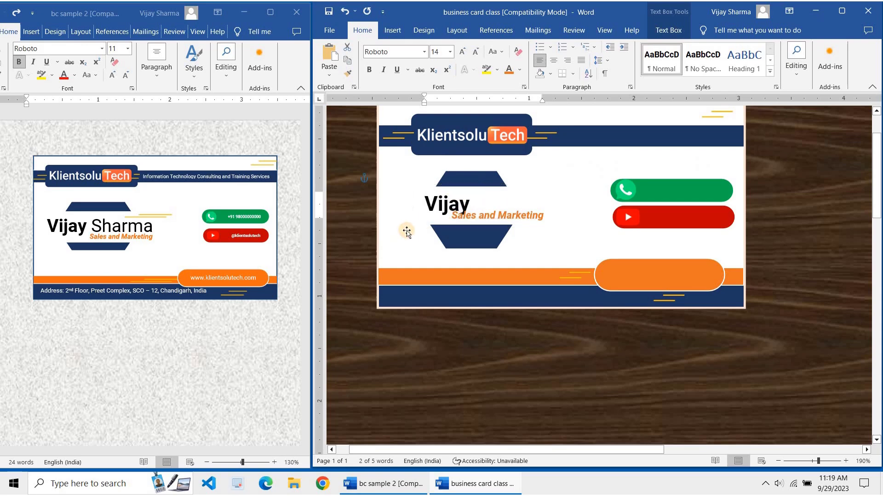
{"action": "left_click_drag", "start_coordinate": [396, 183], "coordinate": [396, 183]}
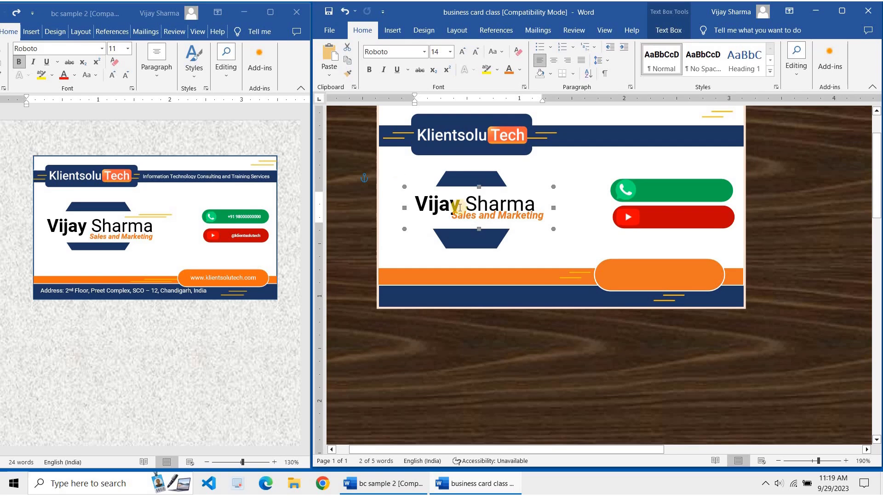
Move the tagline box slightly down so it tucks beneath the surname
{"action": "left_click", "coordinate": [528, 219]}
{"action": "left_click", "coordinate": [535, 230]}
{"action": "left_click", "coordinate": [535, 235]}
{"action": "left_click_drag", "start_coordinate": [535, 236], "coordinate": [535, 241]}
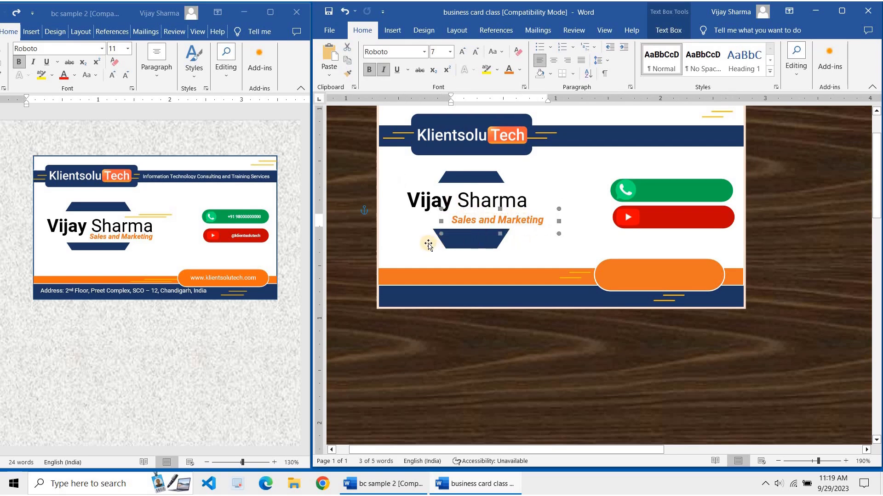
{"action": "left_click", "coordinate": [440, 223]}
{"action": "left_click", "coordinate": [442, 201]}
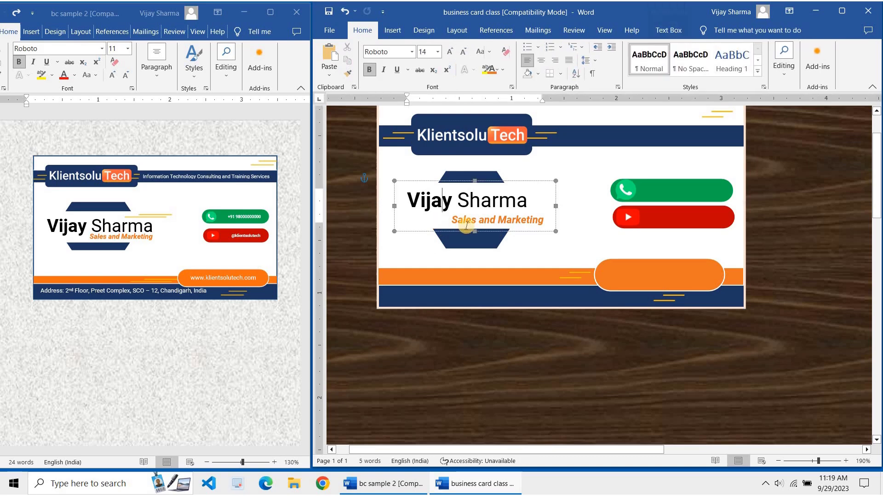
{"action": "left_click", "coordinate": [482, 244]}
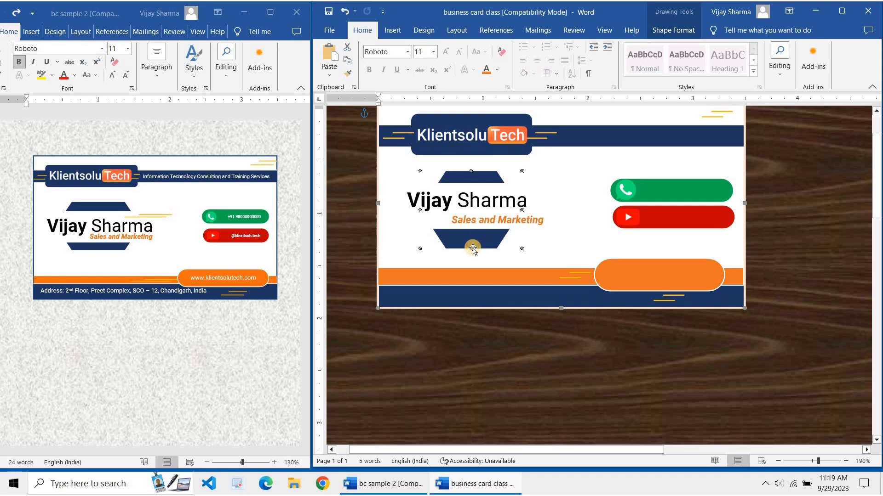
Ungroup the card's shapes around the hexagon
{"action": "double_click", "coordinate": [472, 248]}
{"action": "right_click", "coordinate": [470, 247]}
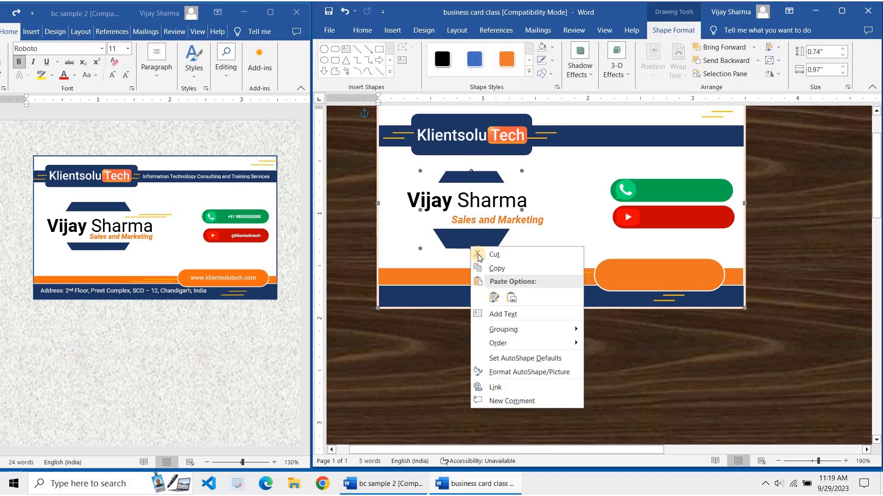
{"action": "mouse_move", "coordinate": [518, 331]}
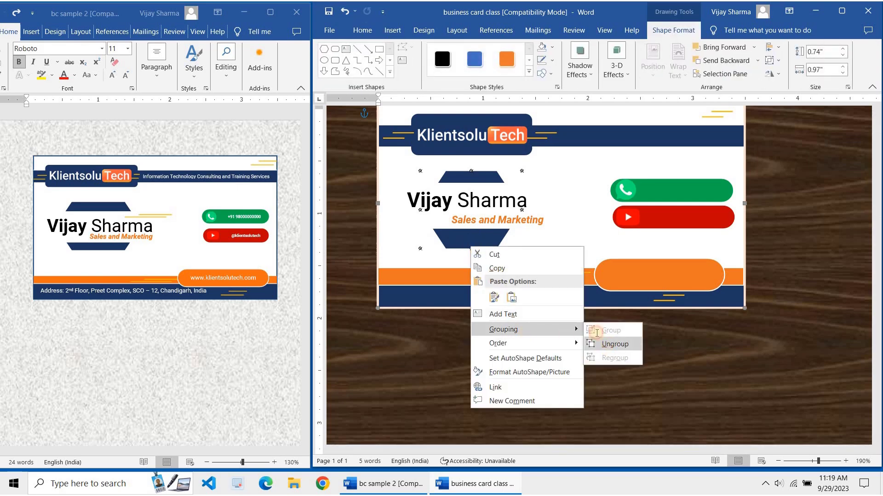
{"action": "left_click", "coordinate": [612, 350]}
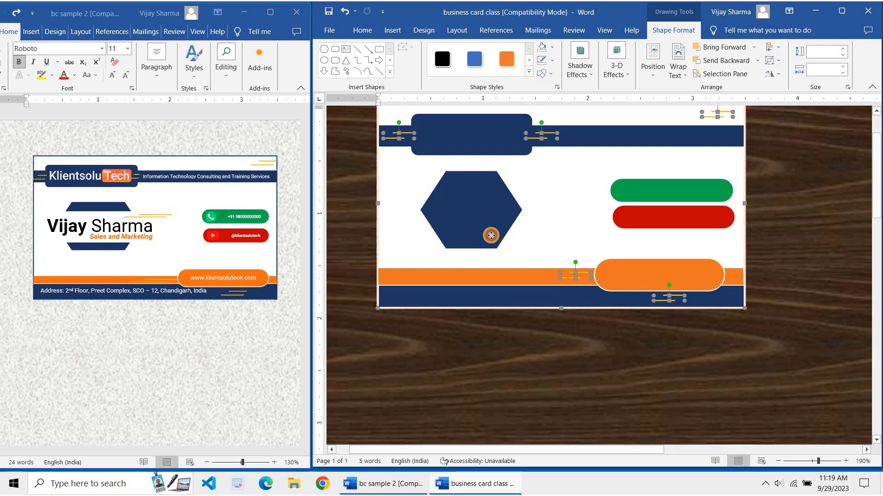
Send the hexagon to the back of the stacking order
{"action": "right_click", "coordinate": [511, 217]}
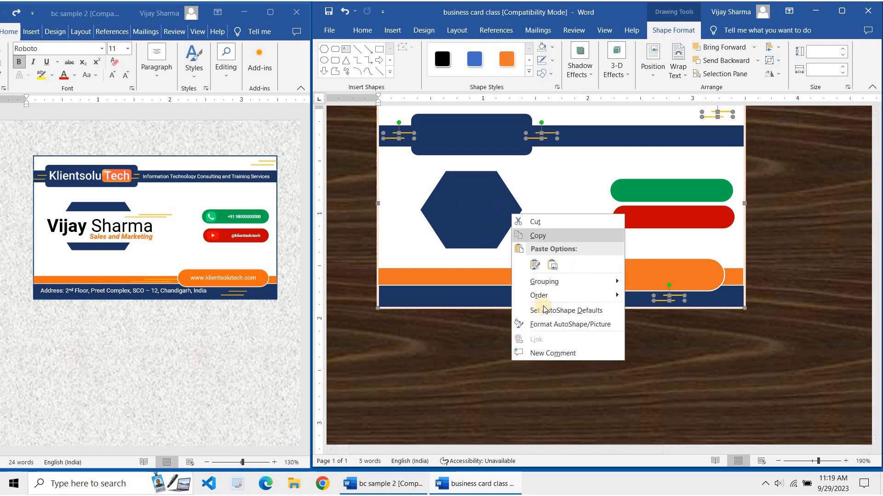
{"action": "mouse_move", "coordinate": [597, 296]}
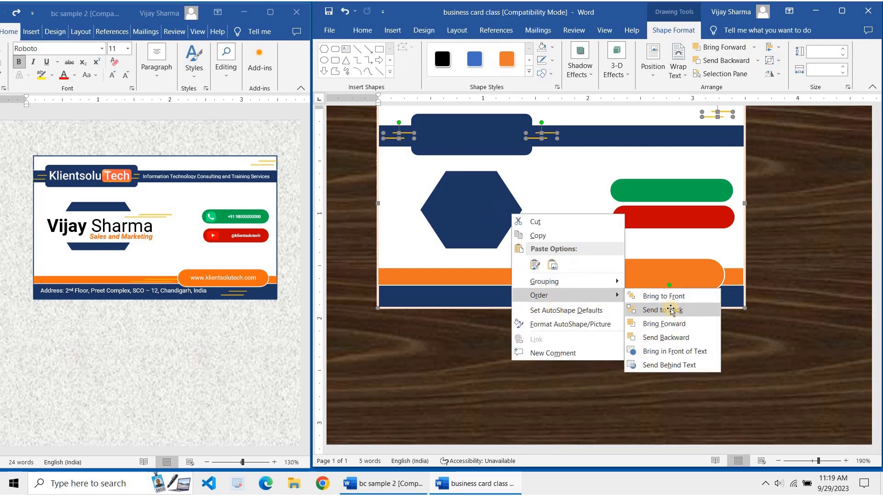
{"action": "left_click", "coordinate": [675, 311]}
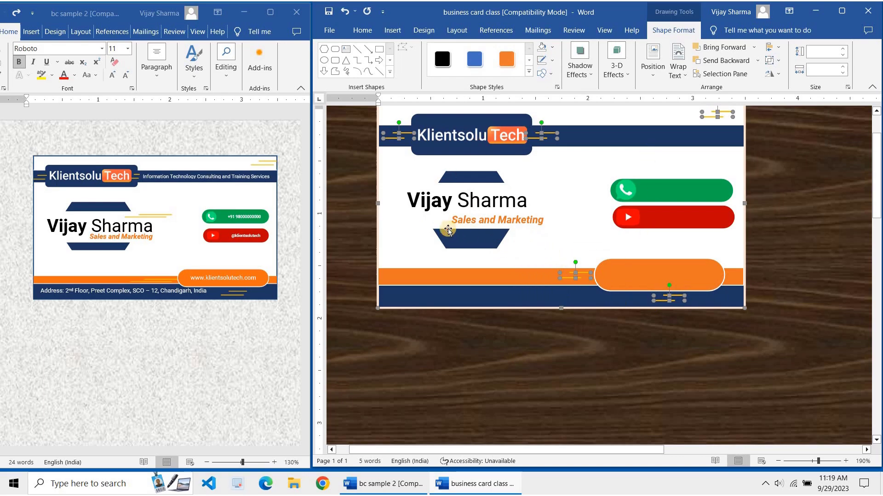
{"action": "left_click", "coordinate": [464, 242]}
{"action": "left_click", "coordinate": [475, 237]}
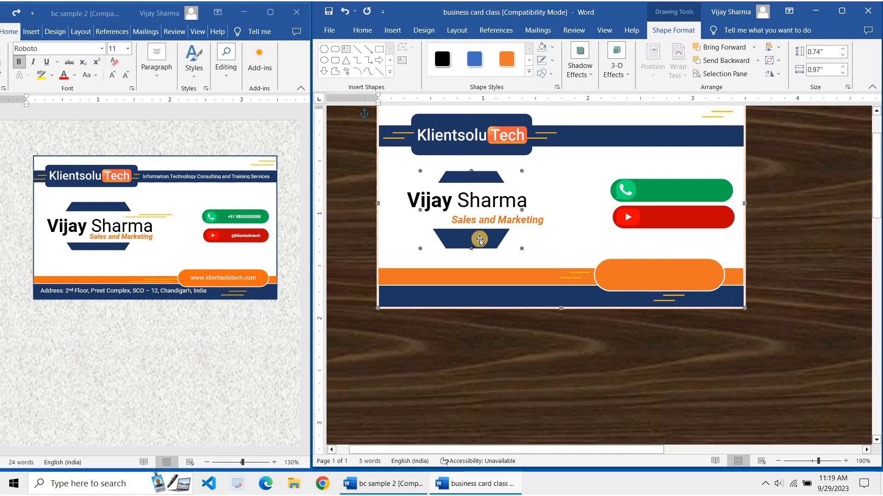
{"action": "mouse_move", "coordinate": [495, 235]}
{"action": "left_mouse_down"}
{"action": "mouse_move", "coordinate": [527, 280]}
{"action": "mouse_move", "coordinate": [492, 237]}
{"action": "left_mouse_up"}
Ungroup the grouped hexagon shapes
{"action": "left_click", "coordinate": [483, 225]}
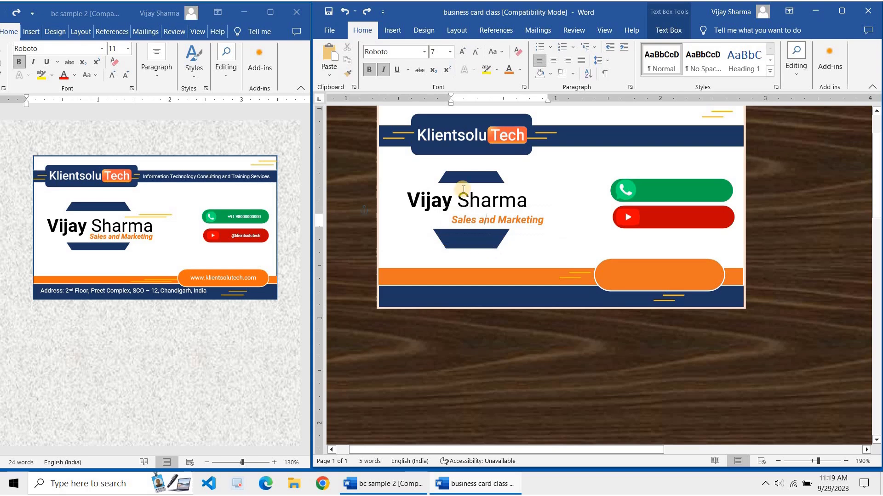
{"action": "left_click", "coordinate": [472, 174]}
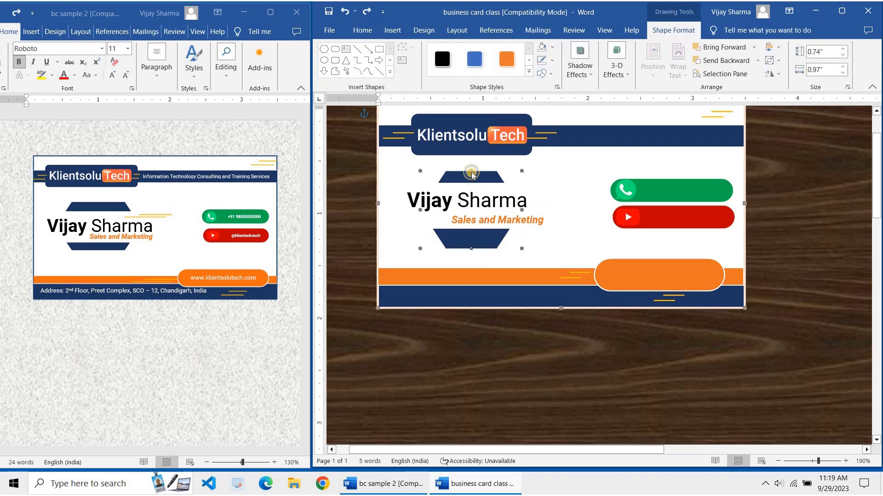
{"action": "right_click", "coordinate": [471, 174]}
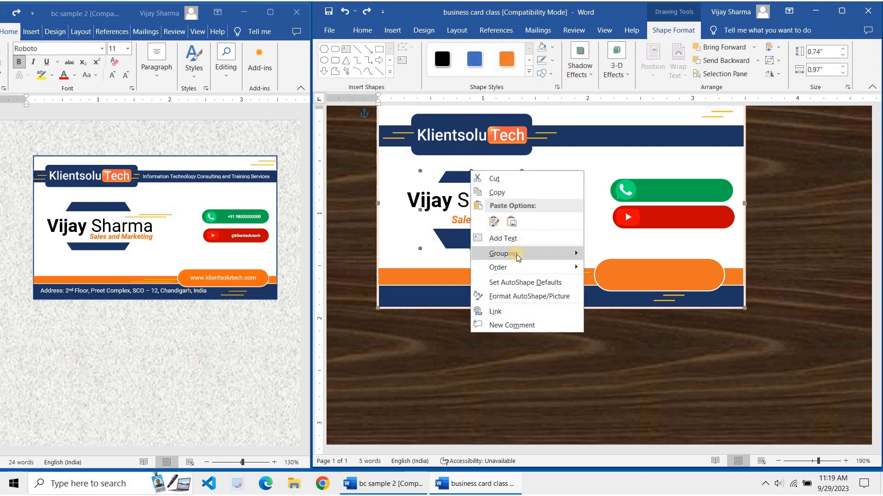
{"action": "mouse_move", "coordinate": [517, 255]}
{"action": "left_click", "coordinate": [605, 272]}
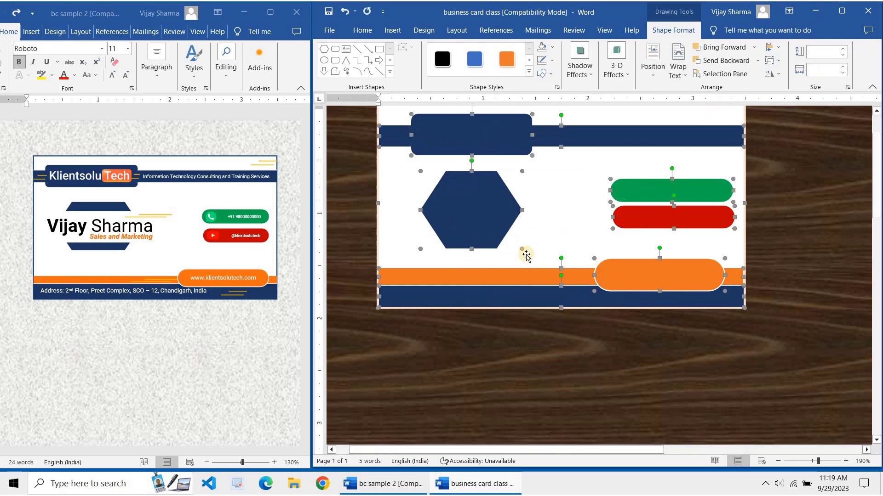
Send the hexagon and the 2 × 3.5 in card background behind the text
{"action": "left_click", "coordinate": [522, 253]}
{"action": "left_click", "coordinate": [484, 222]}
{"action": "right_click", "coordinate": [484, 222]}
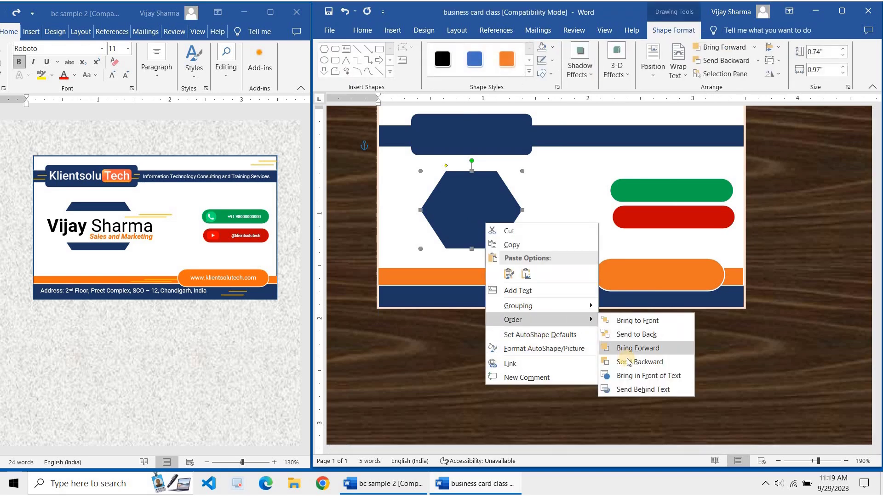
{"action": "left_click", "coordinate": [635, 389]}
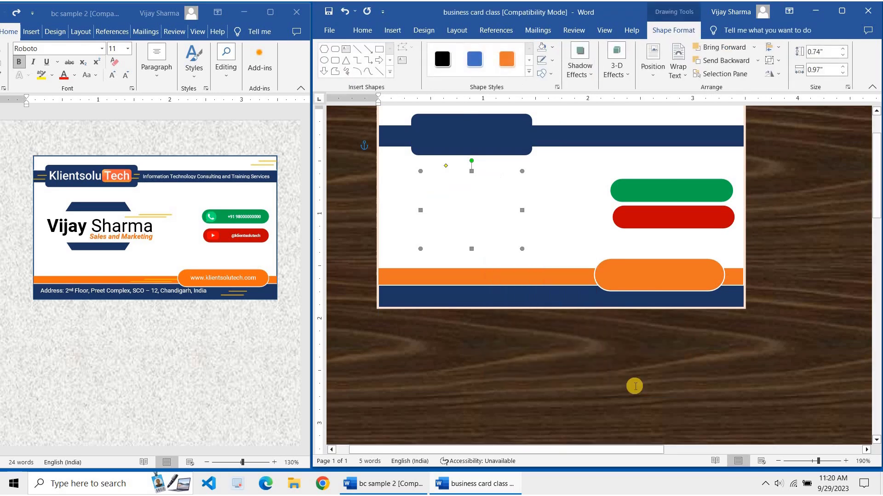
{"action": "left_click", "coordinate": [565, 224]}
{"action": "right_click", "coordinate": [566, 224]}
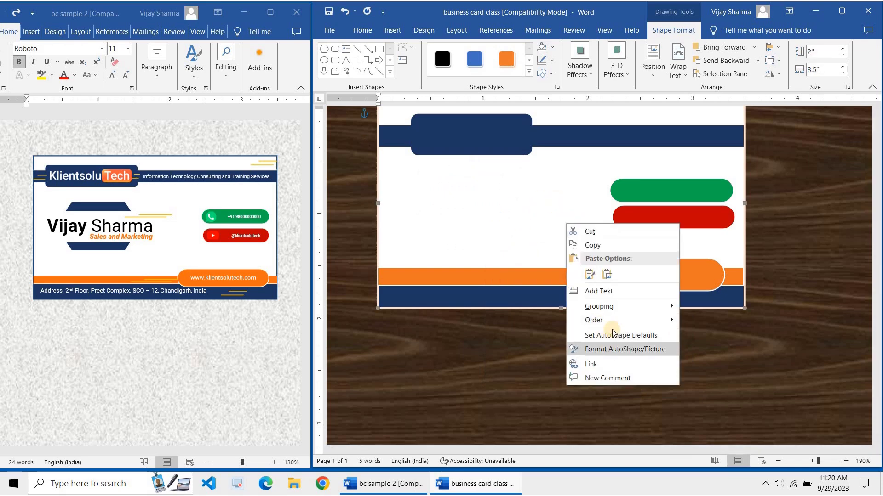
{"action": "mouse_move", "coordinate": [614, 324]}
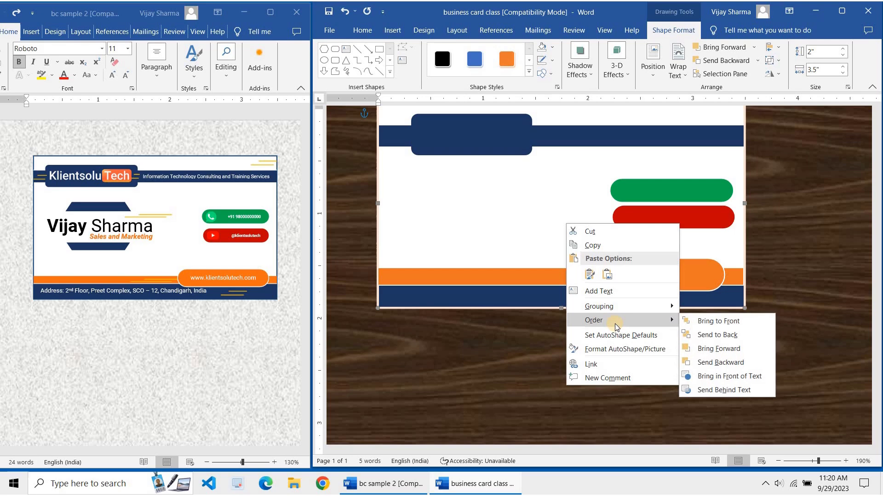
{"action": "left_click", "coordinate": [716, 391]}
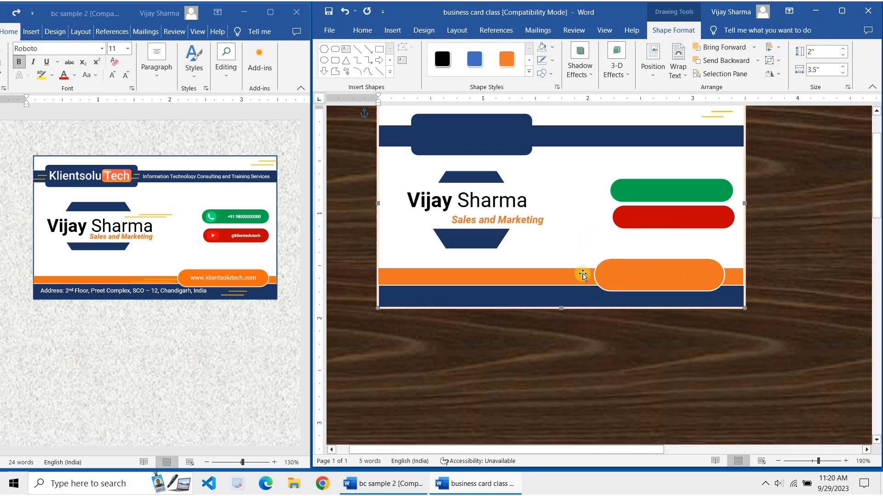
{"action": "scroll", "coordinate": [562, 229], "scroll_direction": "up", "scroll_amount": 2}
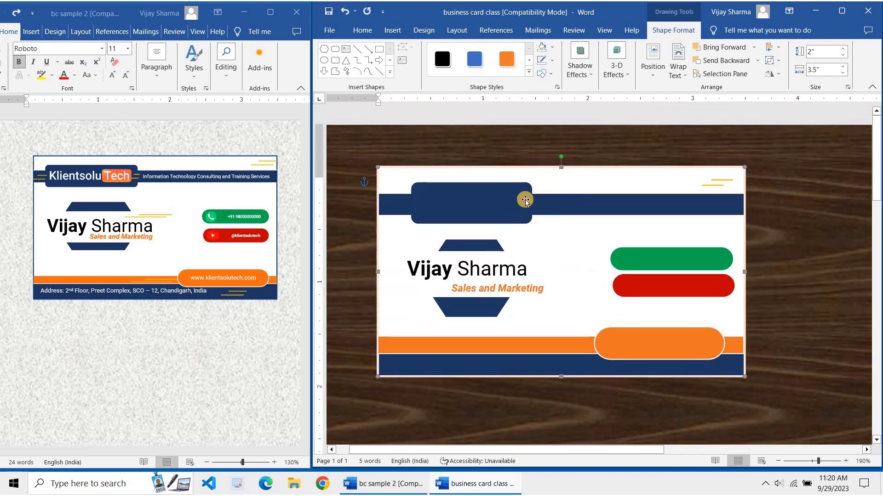
Send the logo's rounded rectangle and the top navy bar behind the text
{"action": "left_click", "coordinate": [511, 200]}
{"action": "right_click", "coordinate": [511, 200]}
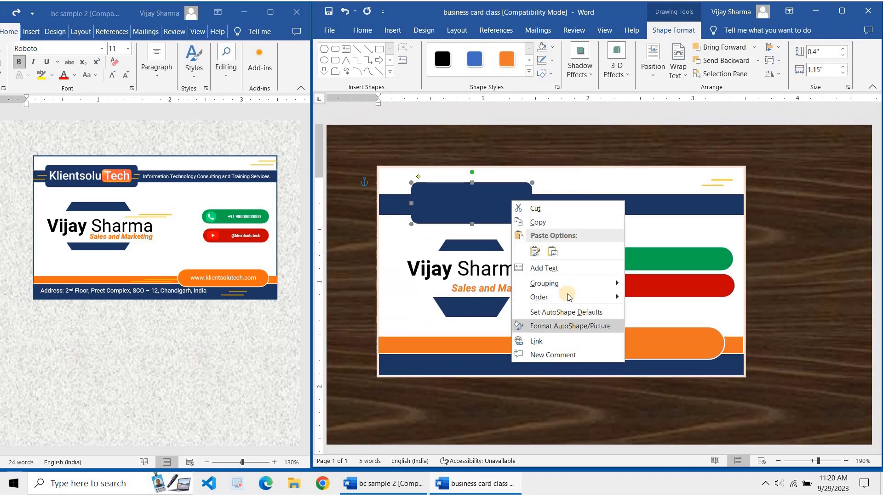
{"action": "mouse_move", "coordinate": [650, 311]}
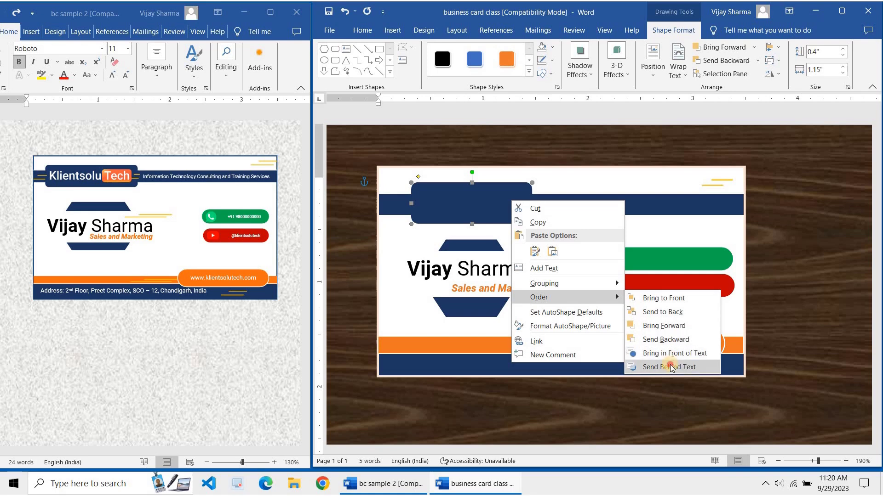
{"action": "left_click", "coordinate": [670, 366]}
{"action": "left_click", "coordinate": [553, 203]}
{"action": "right_click", "coordinate": [554, 204]}
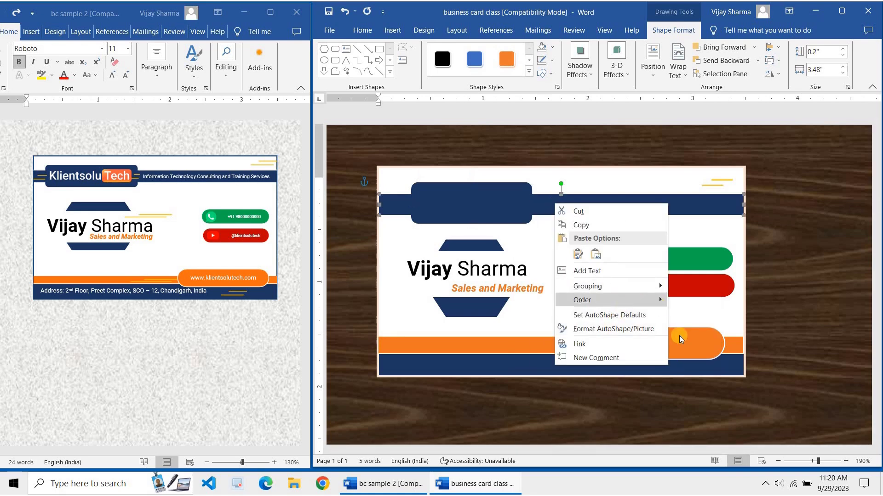
{"action": "mouse_move", "coordinate": [622, 301]}
{"action": "left_click", "coordinate": [681, 368]}
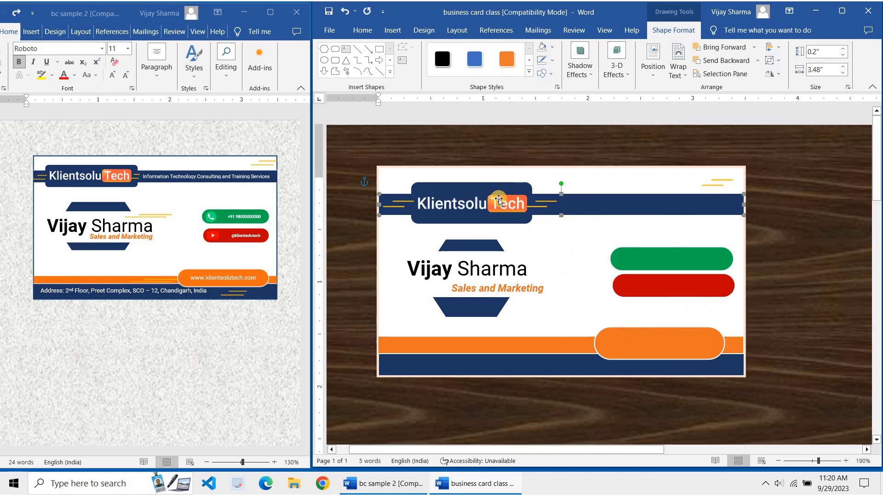
Send the green and red pills behind the text to reveal their phone and play icons
{"action": "right_click", "coordinate": [627, 259]}
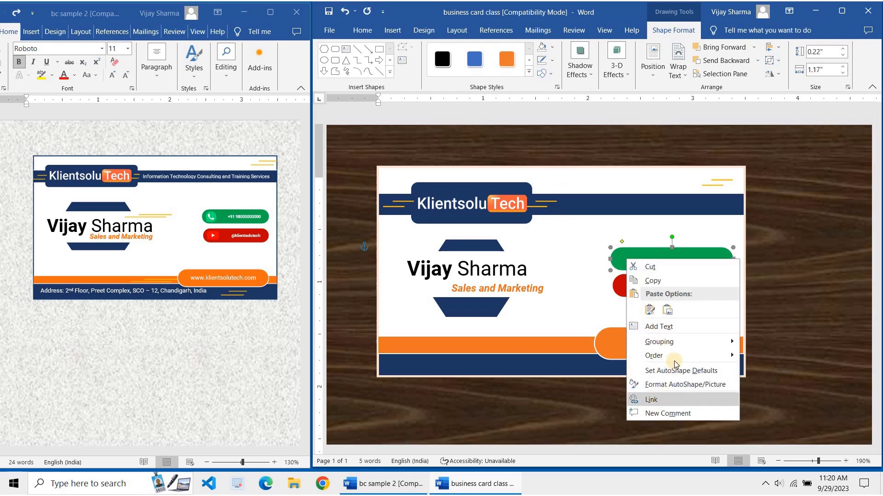
{"action": "mouse_move", "coordinate": [676, 357]}
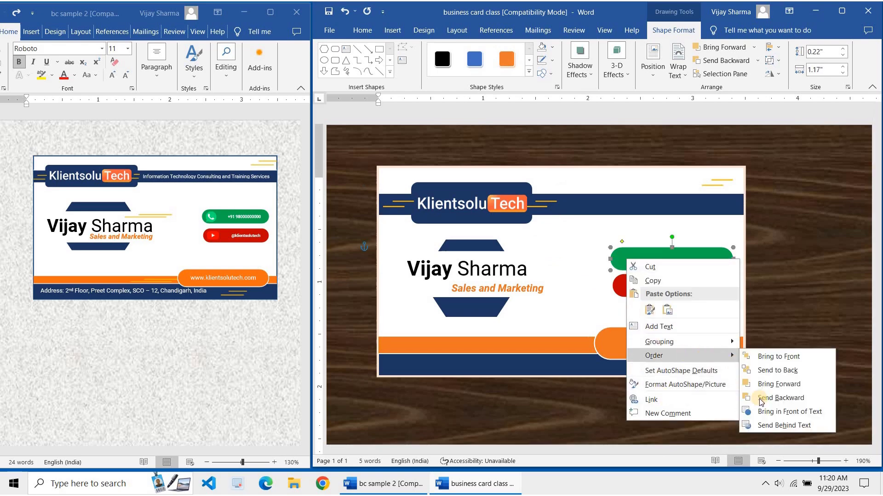
{"action": "left_click", "coordinate": [763, 422]}
{"action": "right_click", "coordinate": [656, 289]}
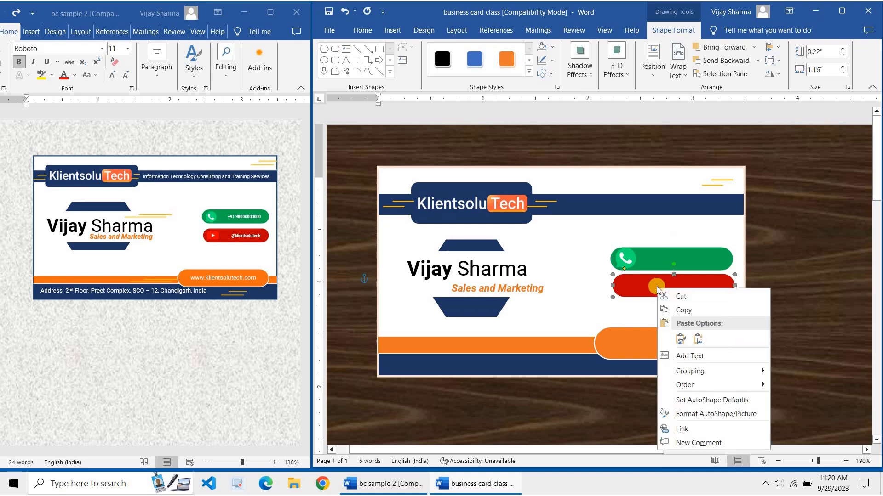
{"action": "mouse_move", "coordinate": [763, 385]}
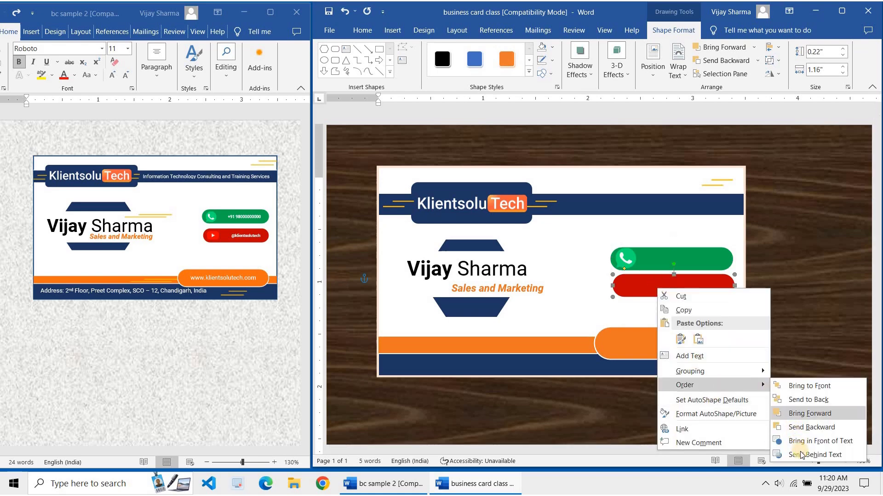
{"action": "left_click", "coordinate": [807, 455]}
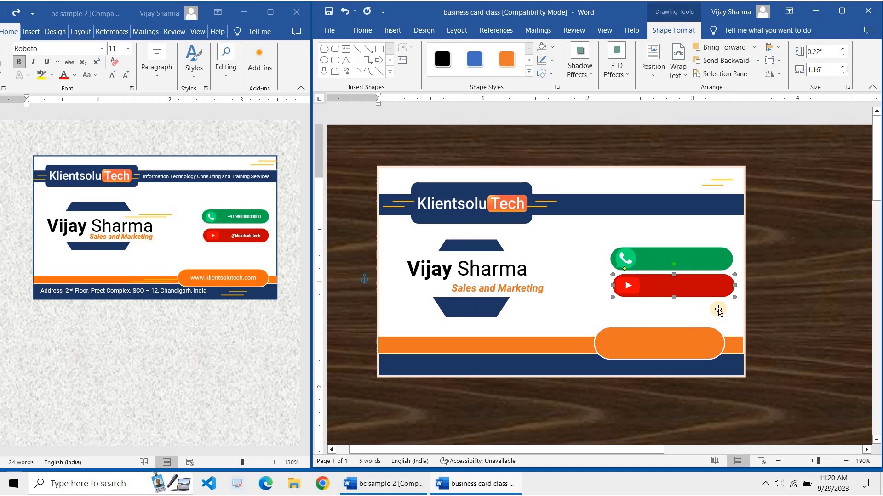
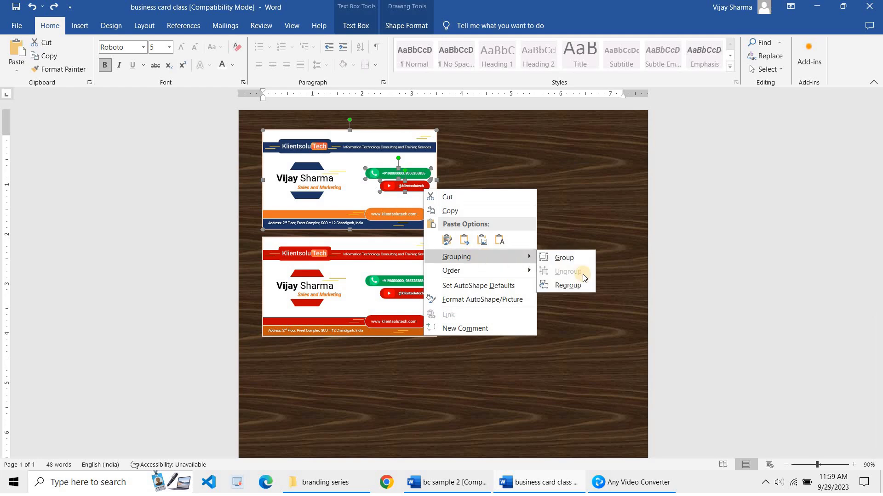
Group the selected navy card shapes into a single object
{"action": "left_click", "coordinate": [570, 254]}
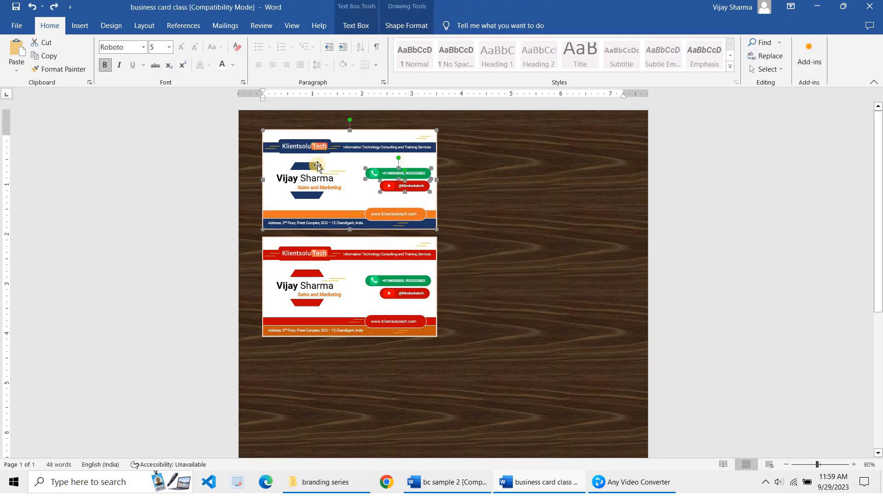
Select all contents of both the navy and red cards with Ctrl+A
{"action": "left_click", "coordinate": [450, 215]}
{"action": "scroll", "coordinate": [449, 215], "scroll_direction": "up", "scroll_amount": 2}
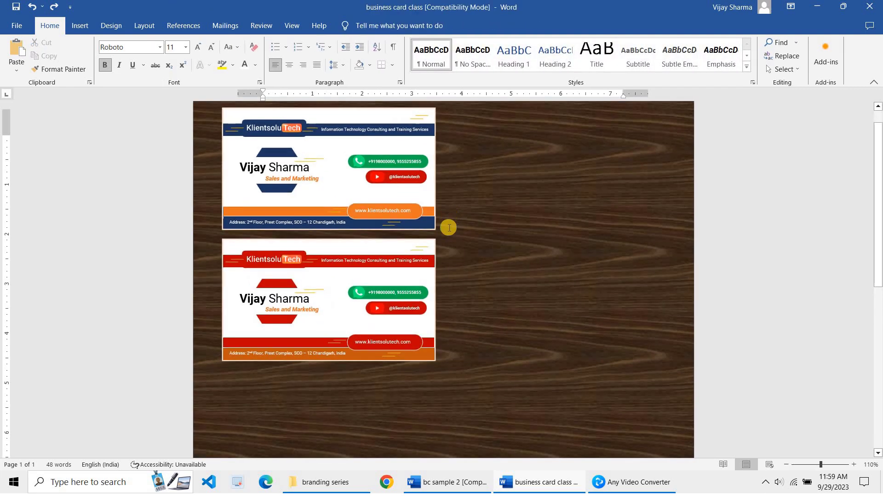
{"action": "scroll", "coordinate": [448, 247], "scroll_direction": "up", "scroll_amount": 1}
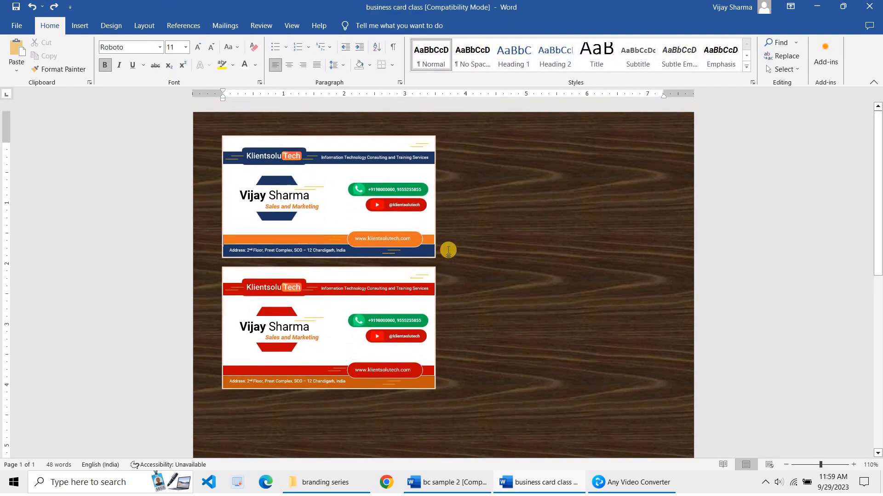
{"action": "left_click", "coordinate": [204, 129]}
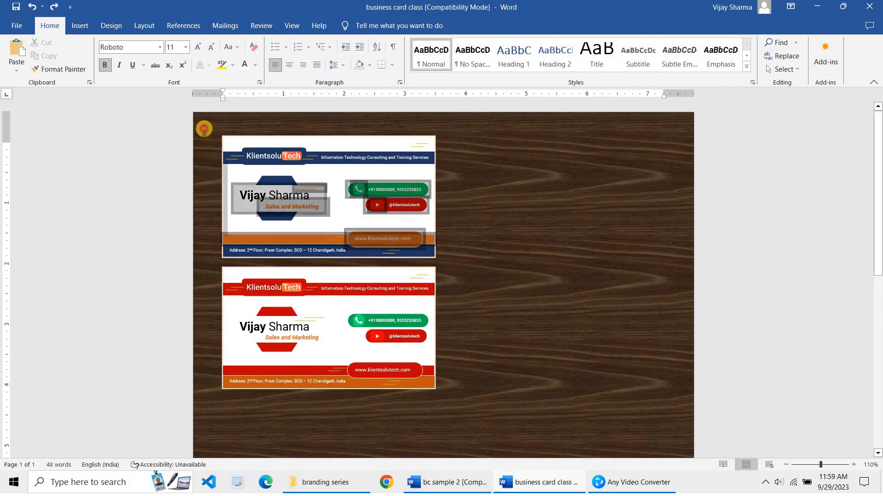
{"action": "left_click", "coordinate": [478, 300]}
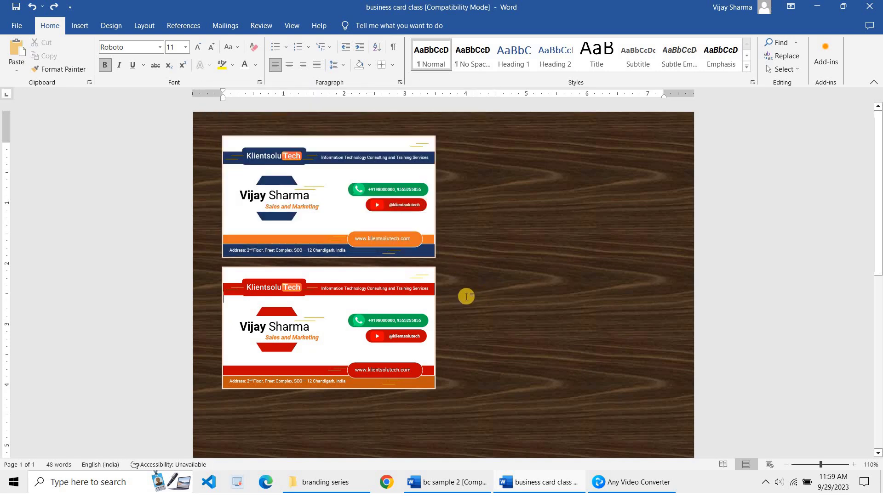
{"action": "key", "text": "ctrl+a"}
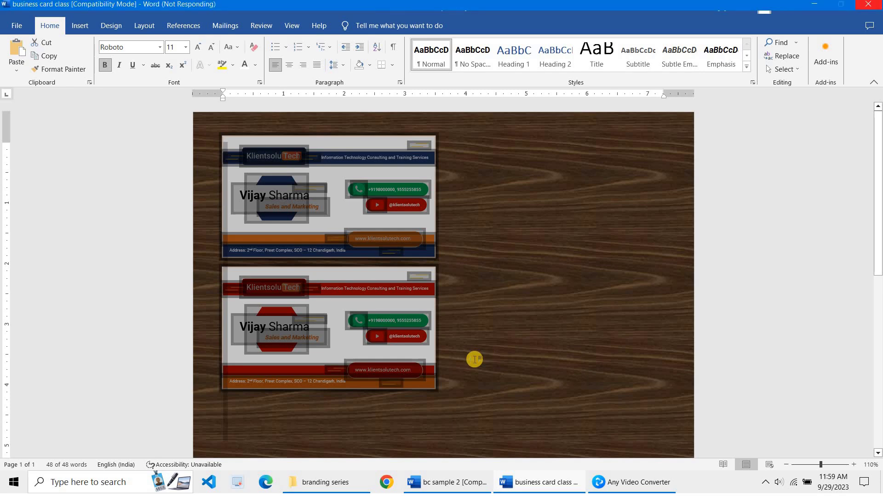
{"action": "scroll", "coordinate": [474, 359], "scroll_direction": "down", "scroll_amount": 5}
{"action": "left_click", "coordinate": [267, 247]}
{"action": "left_click", "coordinate": [241, 230]}
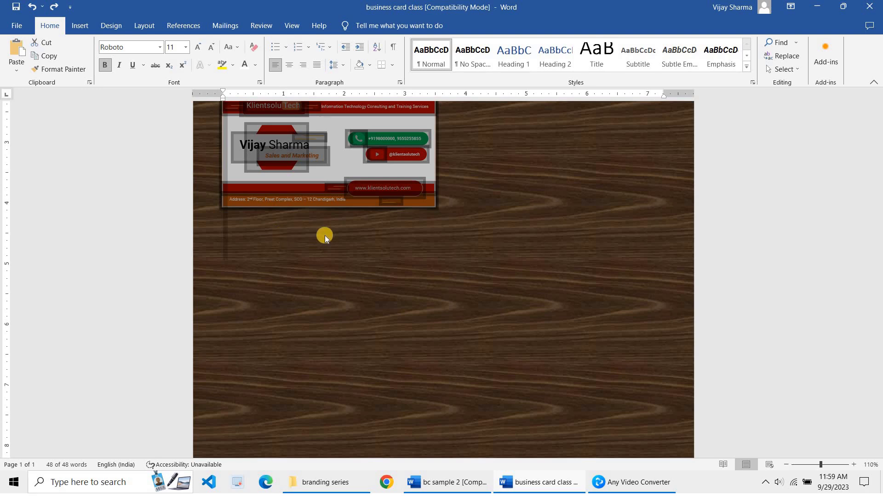
Paste the card pair below the red card with Keep Source Formatting, then paste another copy
{"action": "left_click", "coordinate": [434, 230]}
{"action": "scroll", "coordinate": [434, 231], "scroll_direction": "up", "scroll_amount": 2}
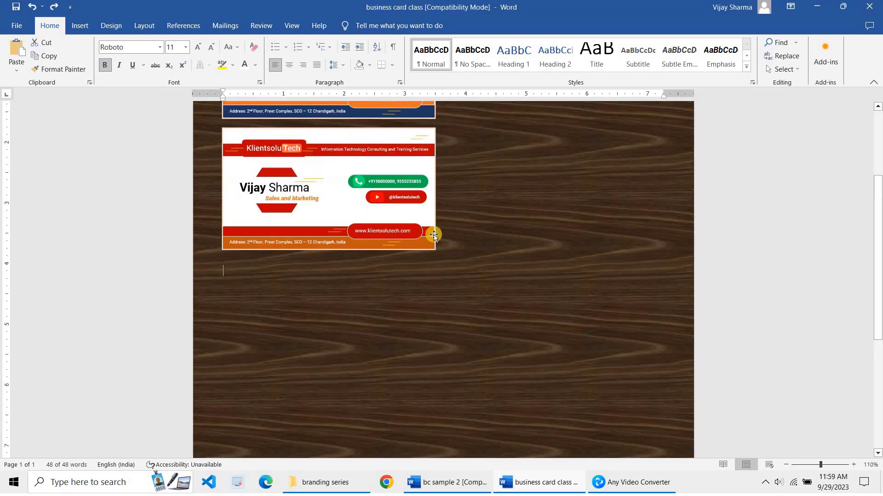
{"action": "right_click", "coordinate": [227, 293]}
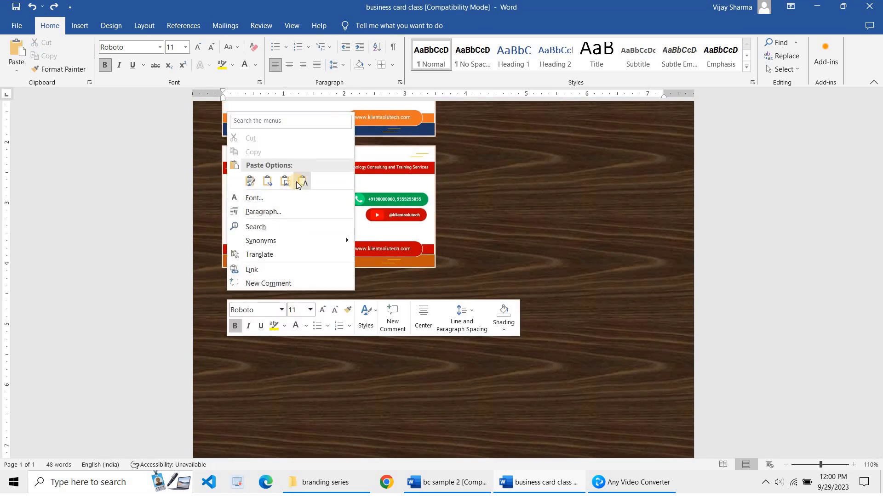
{"action": "left_click", "coordinate": [247, 181]}
{"action": "key", "text": "ctrl+v"}
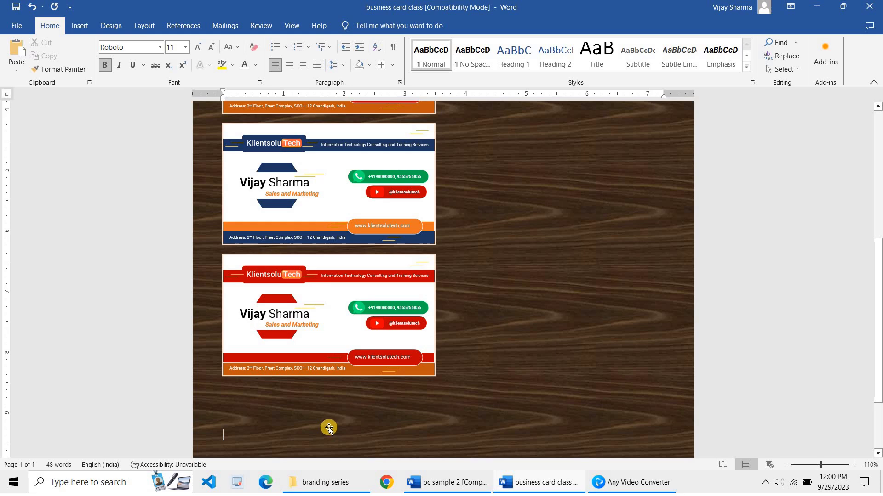
{"action": "left_click", "coordinate": [332, 405]}
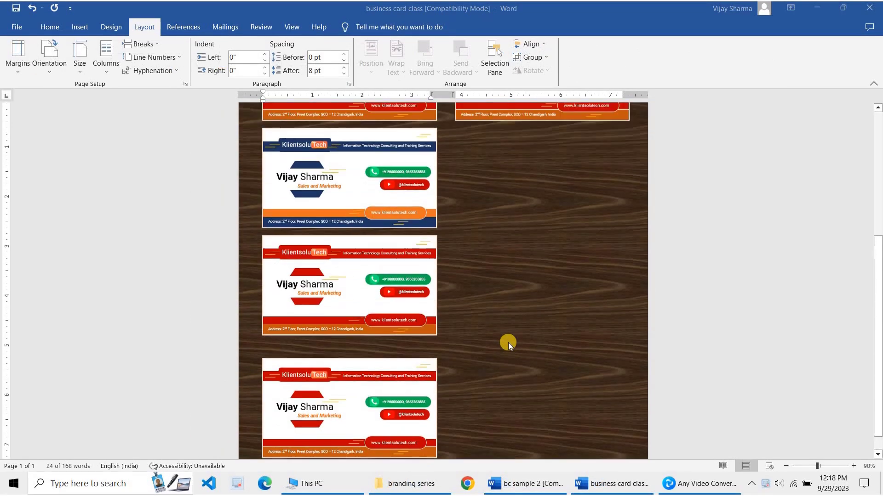
Deselect the cards and scroll through the page to check the two-column layout
{"action": "left_click", "coordinate": [509, 345]}
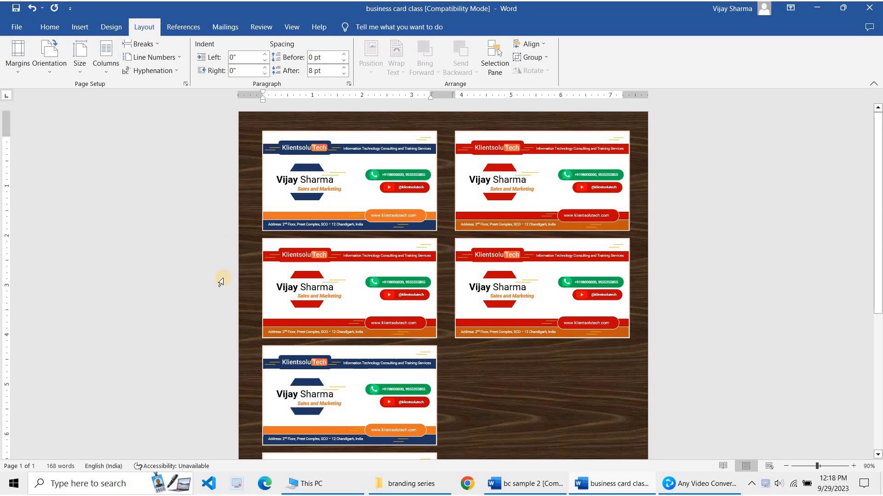
{"action": "scroll", "coordinate": [508, 274], "scroll_direction": "down", "scroll_amount": 10}
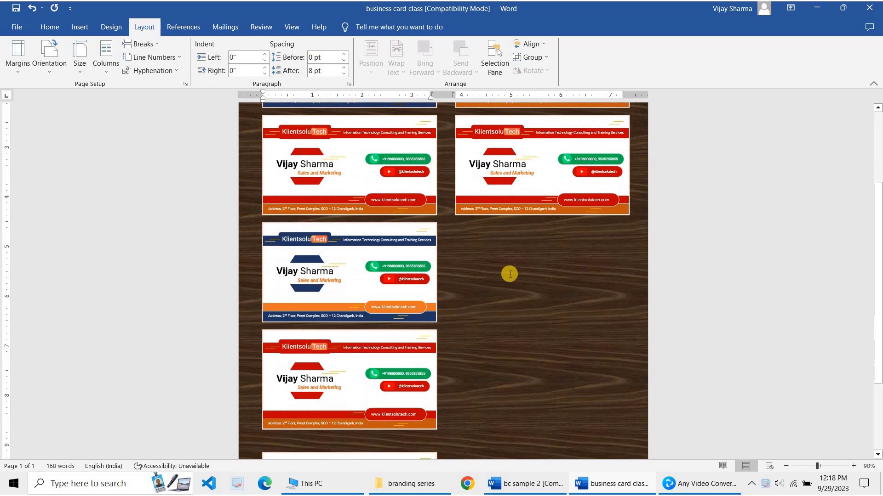
{"action": "scroll", "coordinate": [528, 280], "scroll_direction": "up", "scroll_amount": 1}
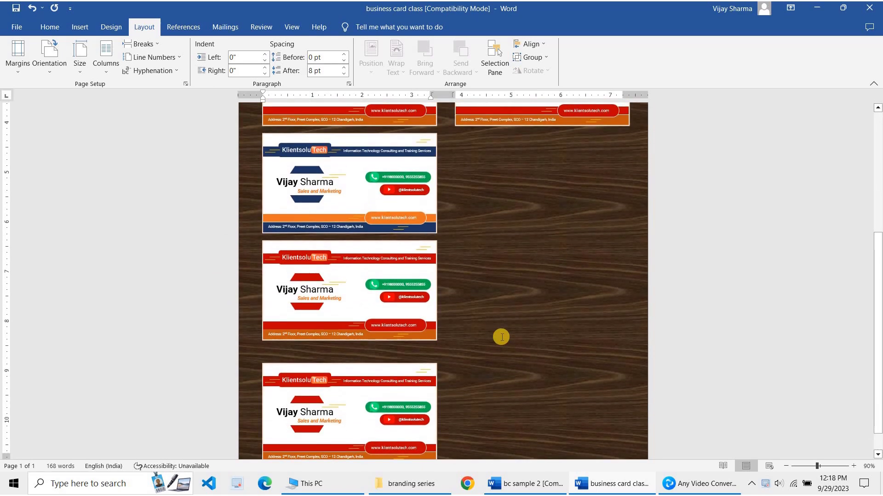
{"action": "scroll", "coordinate": [501, 338], "scroll_direction": "up", "scroll_amount": 8}
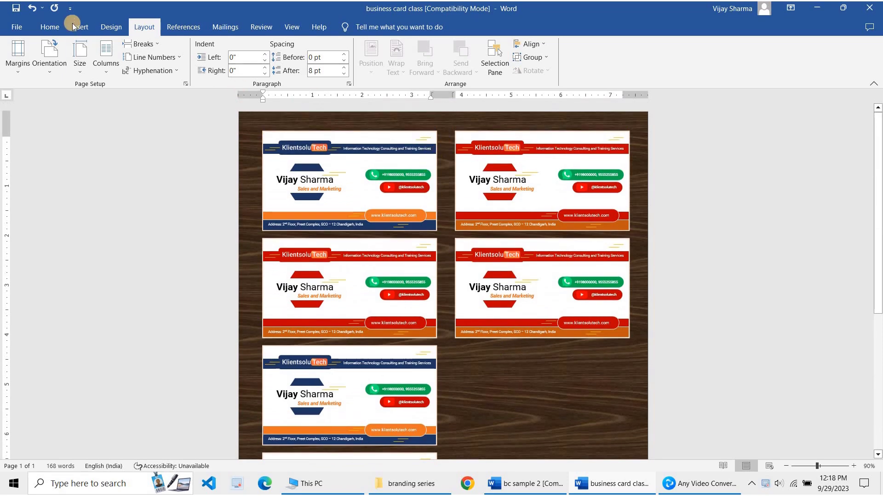
Preview the card sheet in Print view, zooming to 116%, then return to the document
{"action": "left_click", "coordinate": [16, 27]}
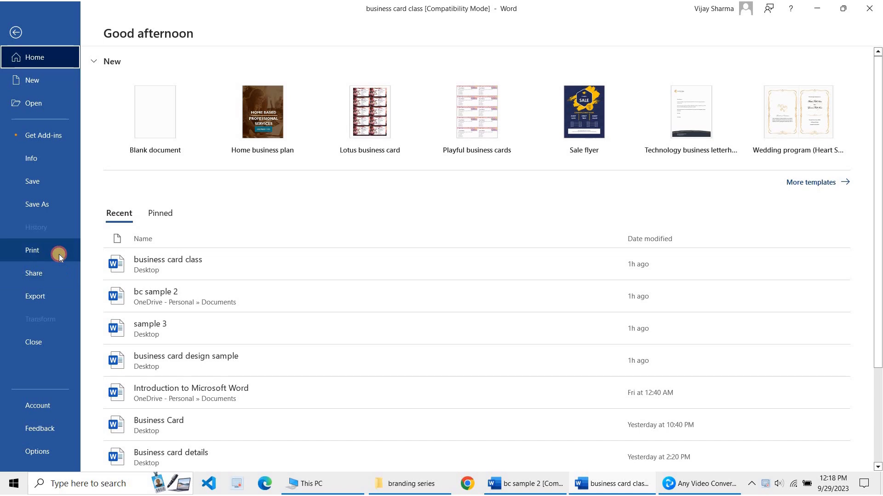
{"action": "left_click", "coordinate": [32, 250]}
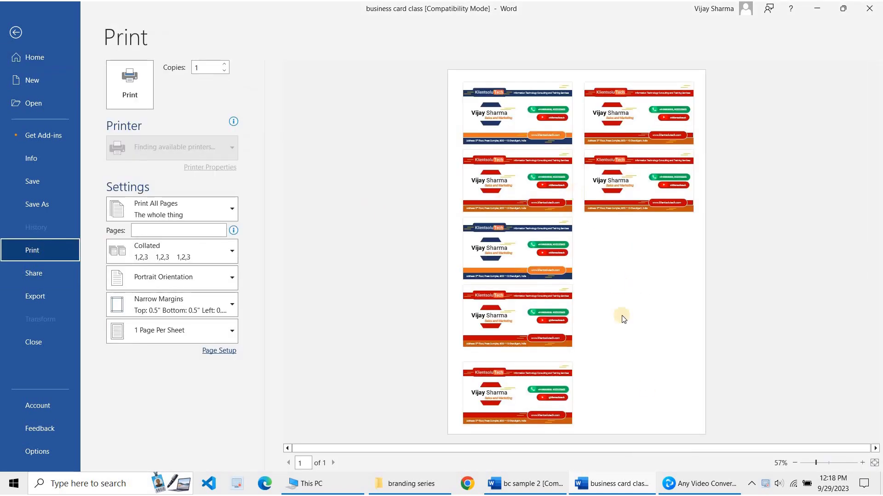
{"action": "left_click", "coordinate": [826, 463]}
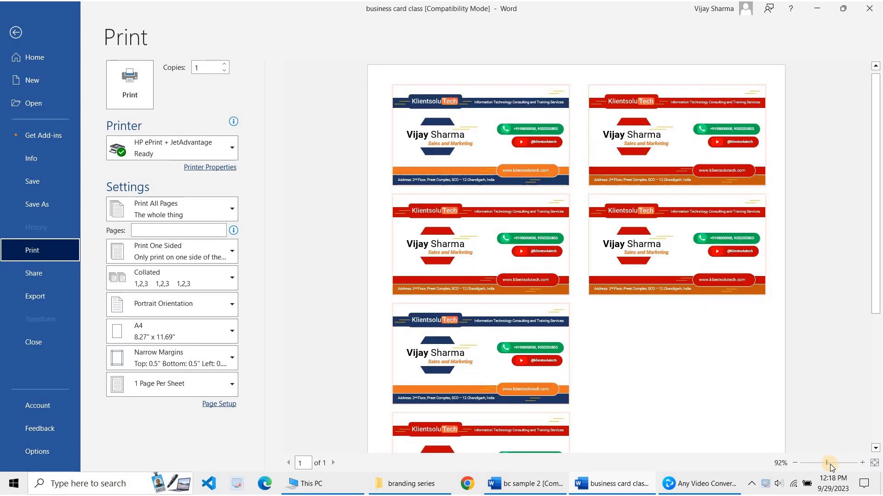
{"action": "left_click", "coordinate": [830, 464]}
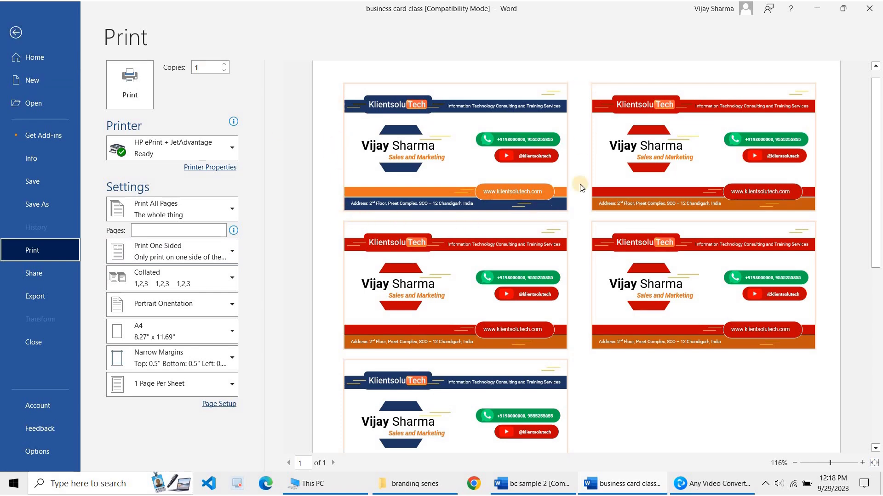
{"action": "left_click", "coordinate": [17, 36]}
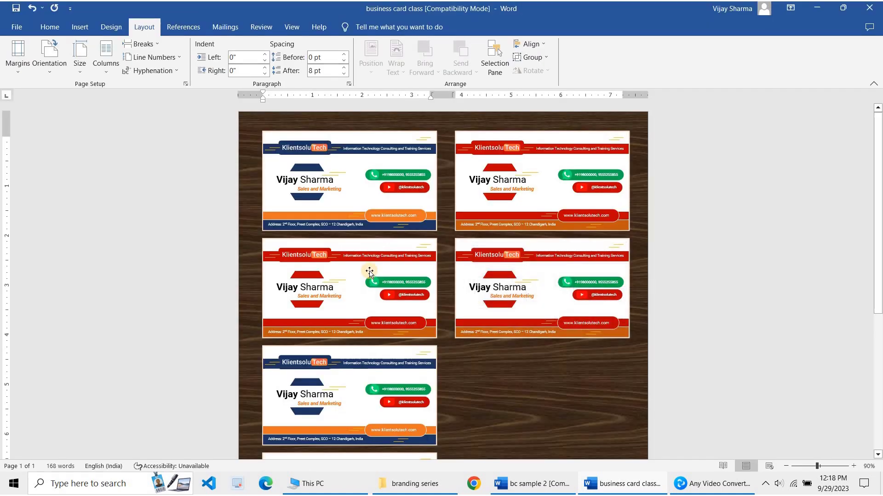
{"action": "scroll", "coordinate": [545, 341], "scroll_direction": "down", "scroll_amount": 1}
{"action": "scroll", "coordinate": [545, 341], "scroll_direction": "up", "scroll_amount": 1}
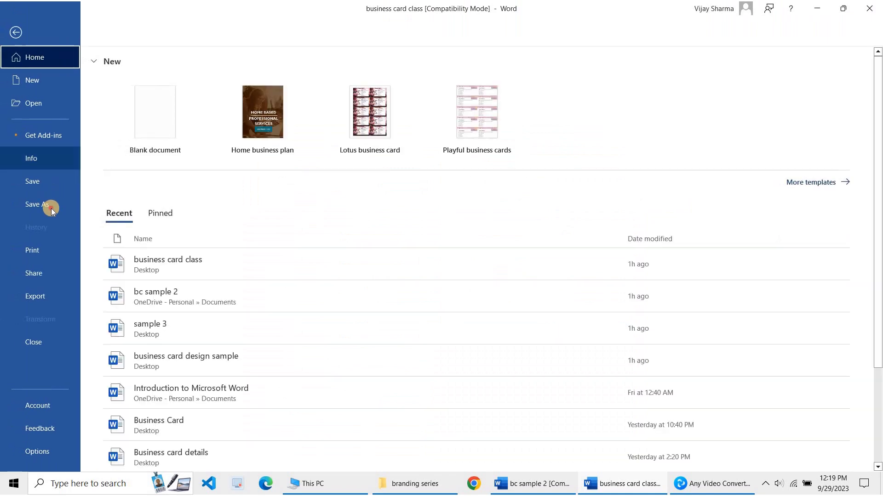
Save the document to the Desktop as the PDF 'business card class'
{"action": "left_click", "coordinate": [51, 207]}
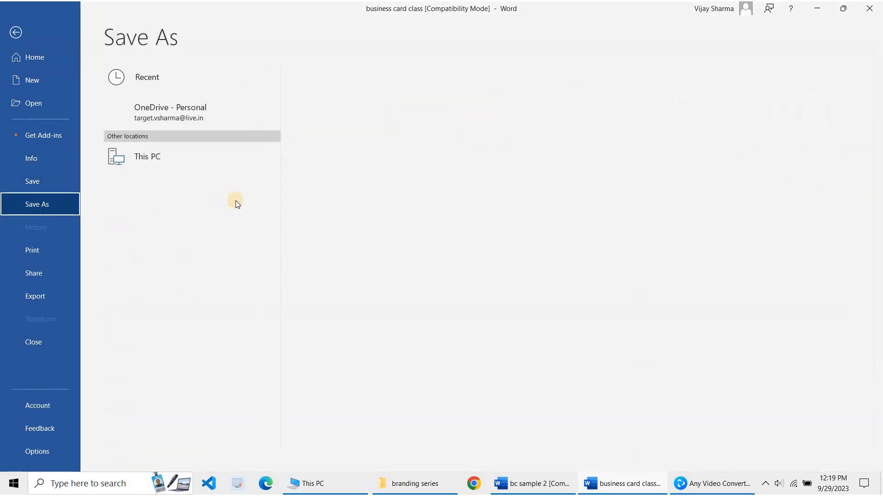
{"action": "left_click", "coordinate": [202, 164]}
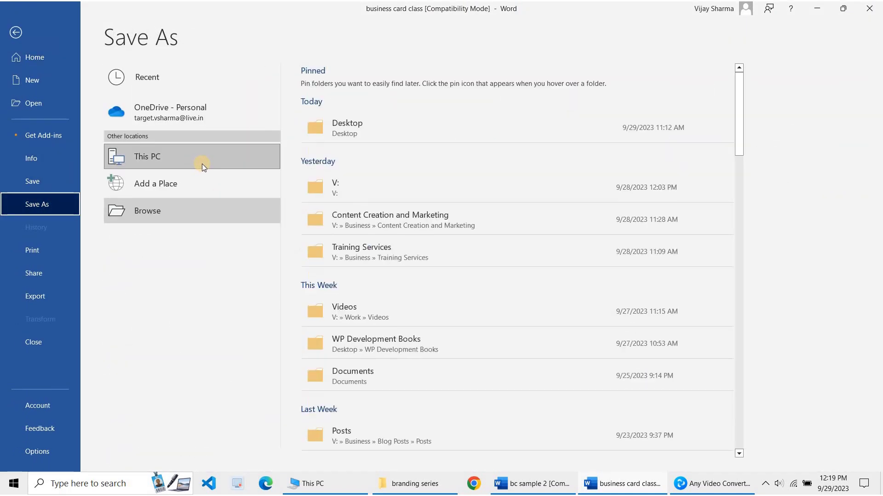
{"action": "left_click", "coordinate": [385, 129]}
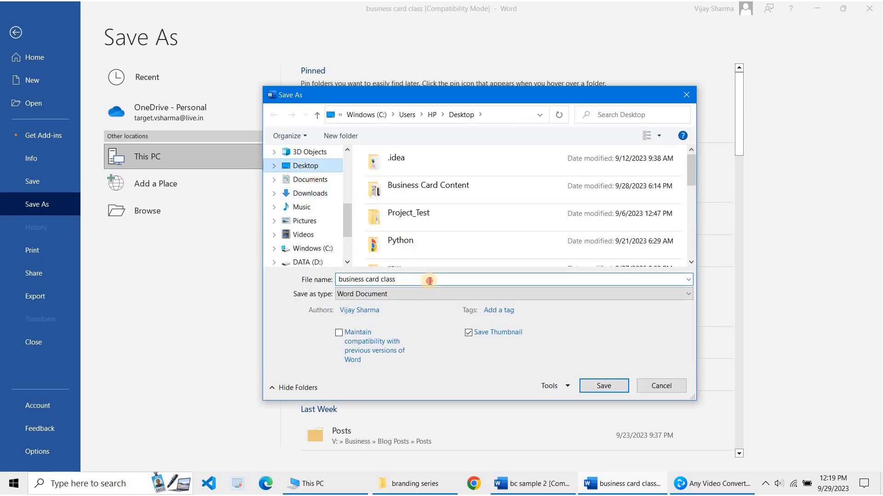
{"action": "left_click", "coordinate": [418, 295]}
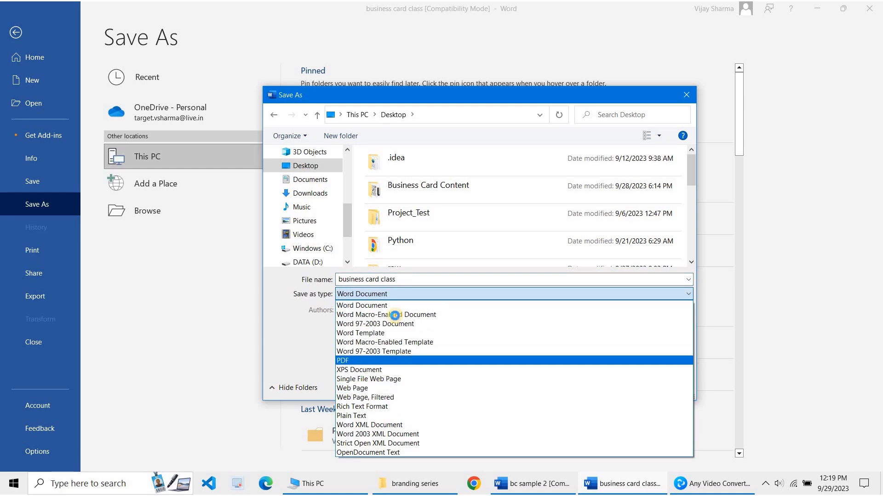
{"action": "left_click", "coordinate": [407, 362]}
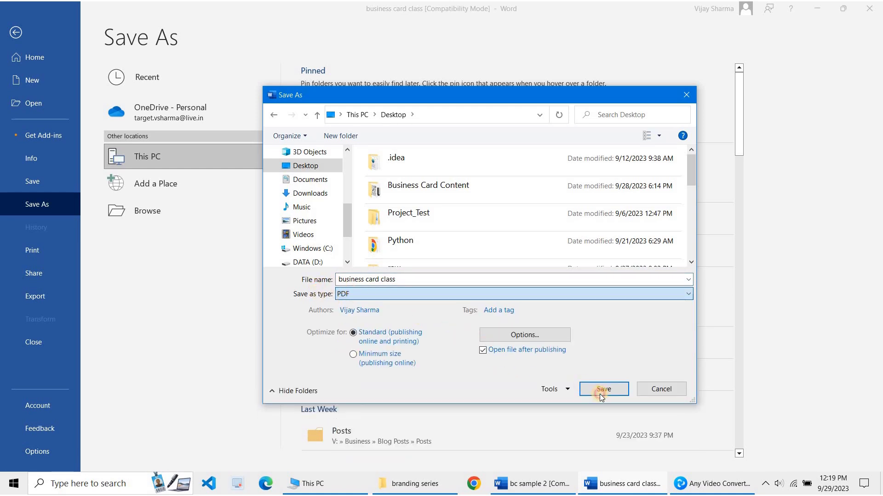
{"action": "left_click", "coordinate": [601, 390]}
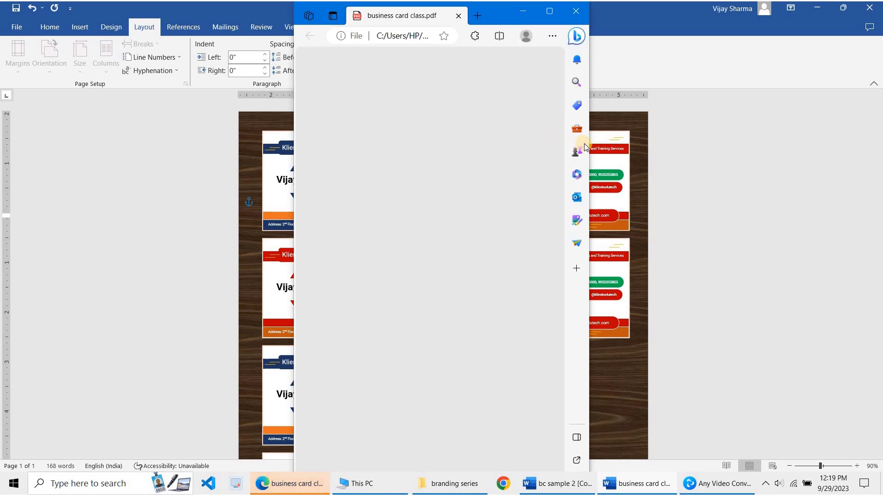
Maximize the Edge PDF viewer, check and cancel its print options, then return to Word
{"action": "left_click_drag", "start_coordinate": [591, 141], "coordinate": [762, 146]}
{"action": "left_click_drag", "start_coordinate": [834, 159], "coordinate": [833, 159]}
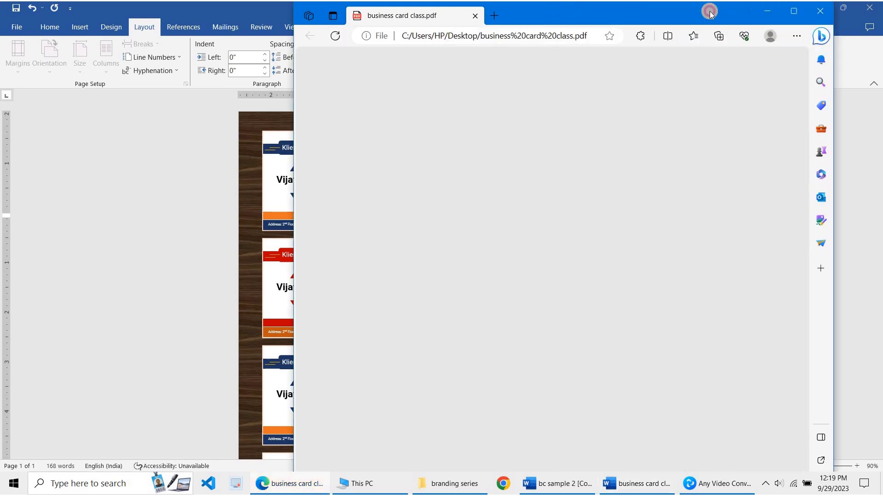
{"action": "double_click", "coordinate": [709, 11]}
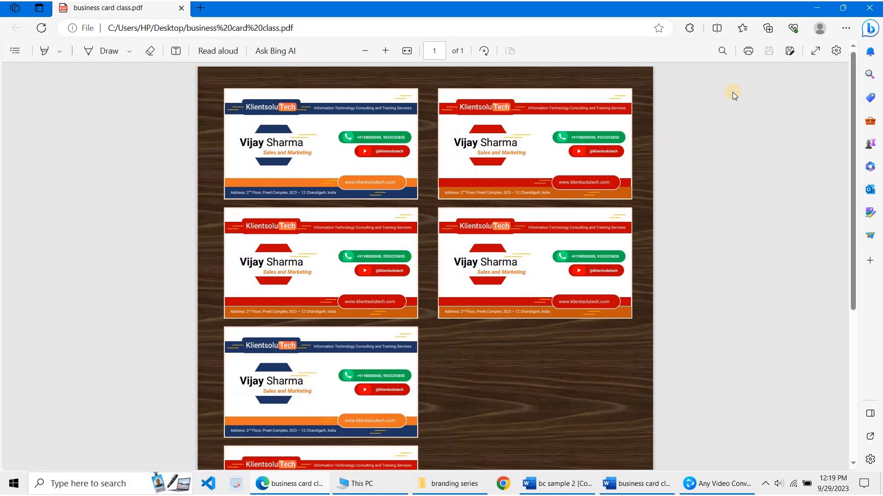
{"action": "left_click", "coordinate": [748, 55]}
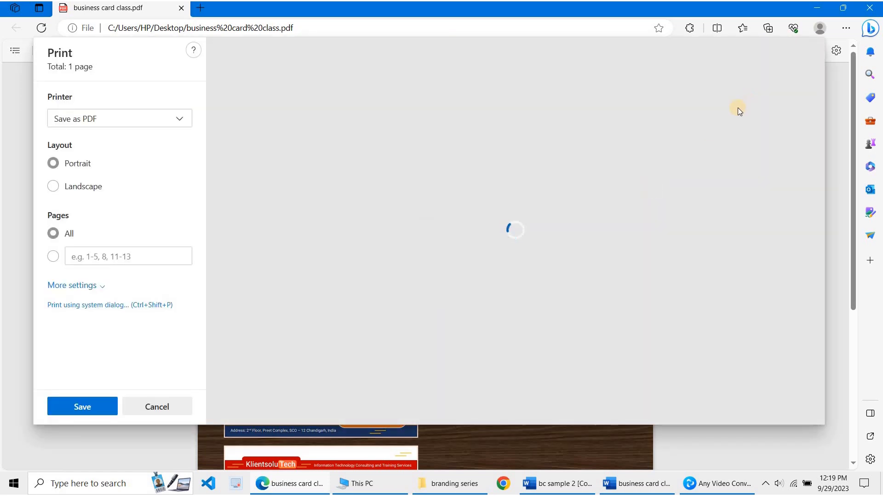
{"action": "key", "text": "Escape"}
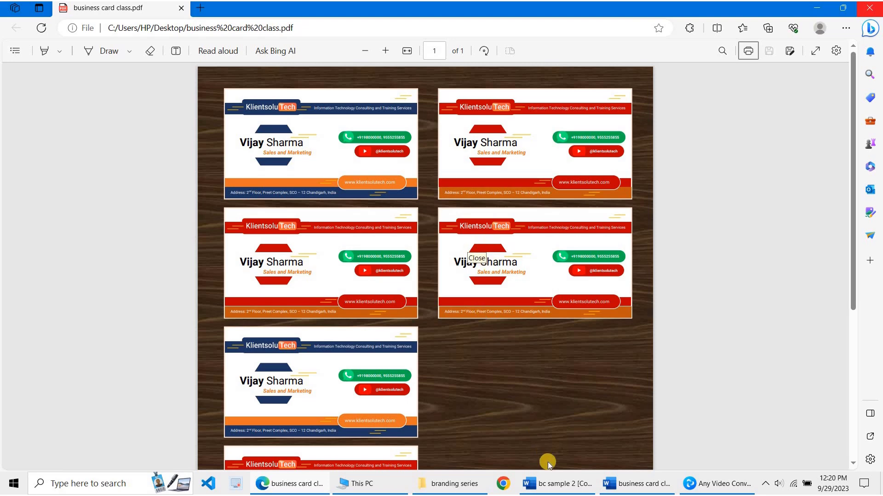
{"action": "key", "text": "alt+Tab"}
Start a new blank document and give it Narrow 0.5-inch margins
{"action": "left_click", "coordinate": [506, 297]}
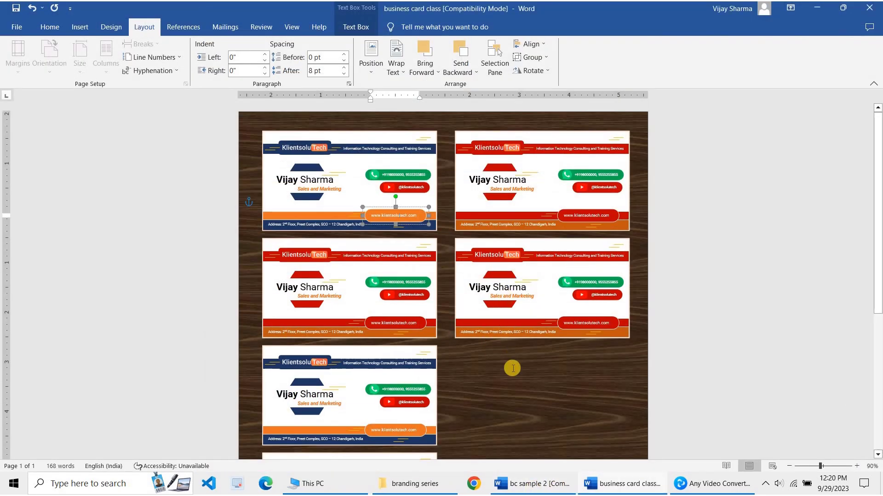
{"action": "left_click", "coordinate": [512, 368]}
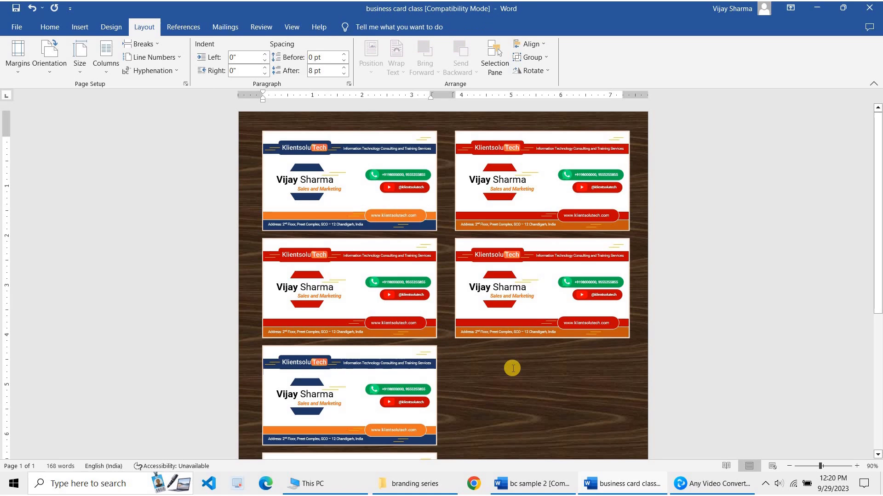
{"action": "key", "text": "ctrl+n"}
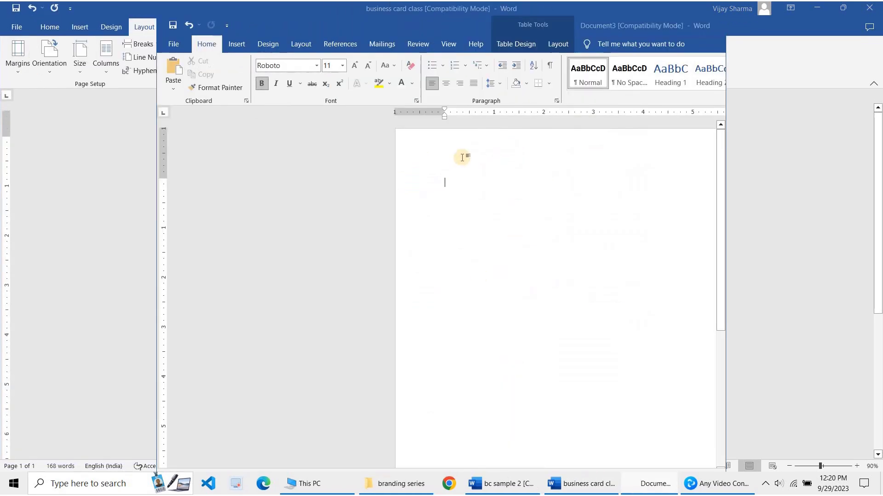
{"action": "left_click", "coordinate": [297, 46]}
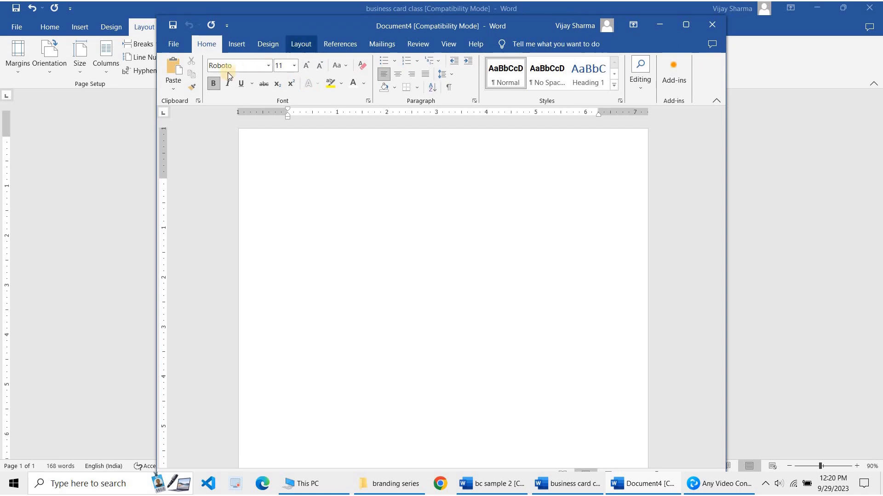
{"action": "left_click", "coordinate": [185, 83]}
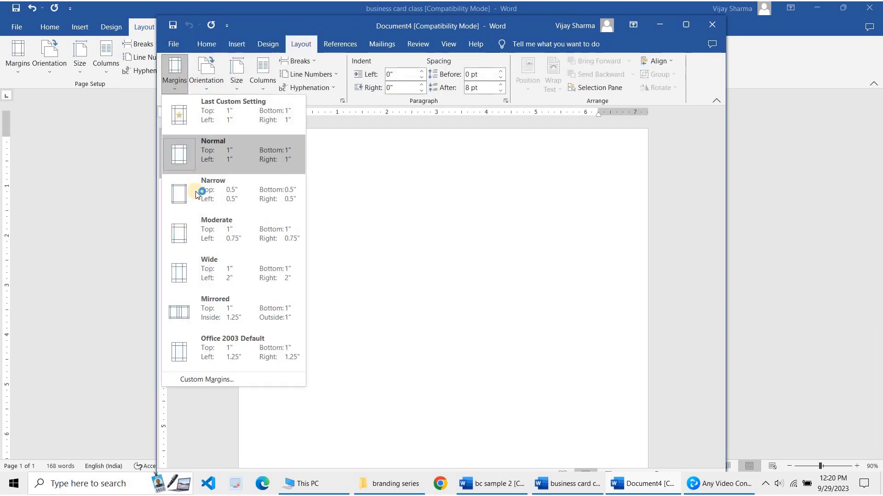
{"action": "left_click", "coordinate": [193, 195]}
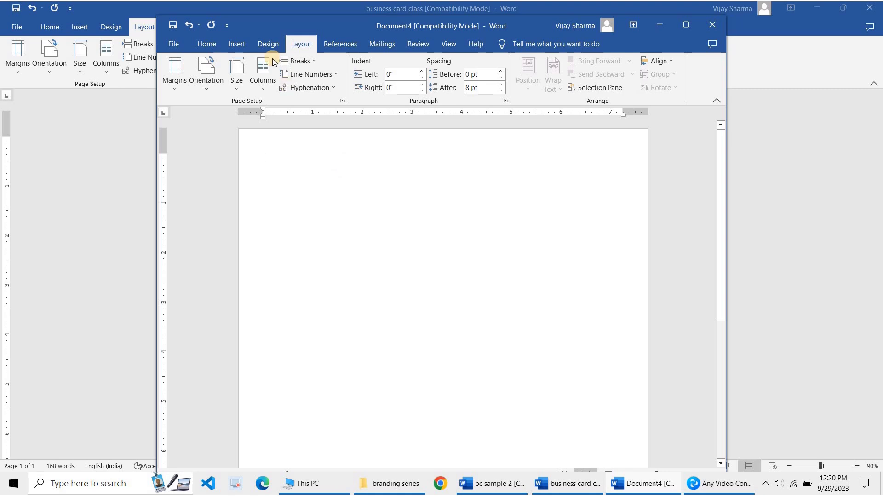
{"action": "left_click", "coordinate": [237, 45]}
Insert a two-column, three-row table and set its row height to 2 inches
{"action": "left_click", "coordinate": [208, 87]}
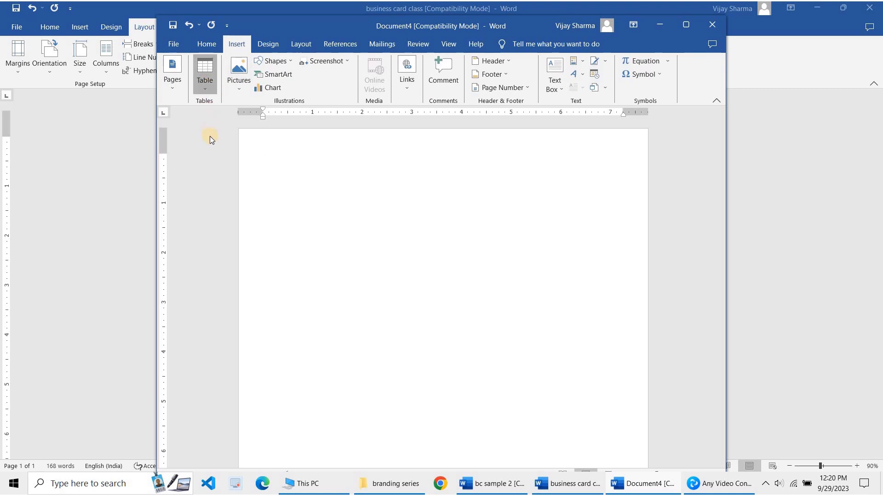
{"action": "left_click", "coordinate": [381, 138]}
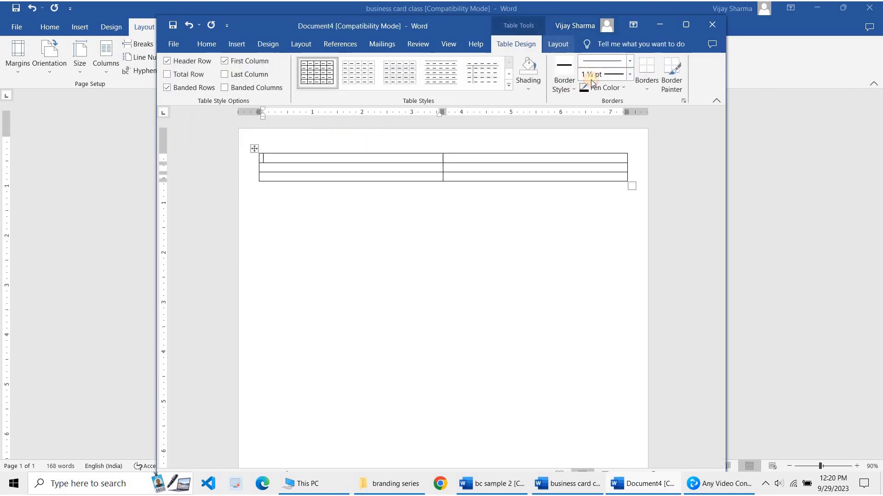
{"action": "left_click", "coordinate": [557, 44]}
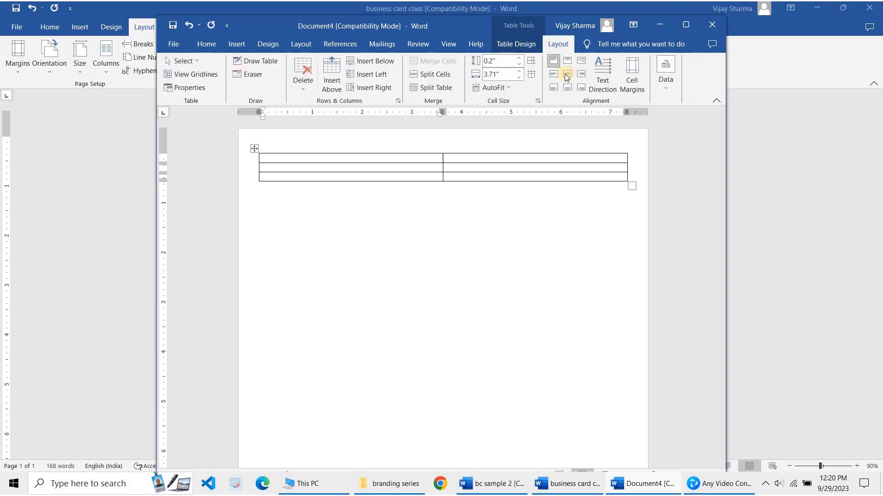
{"action": "left_click", "coordinate": [503, 62]}
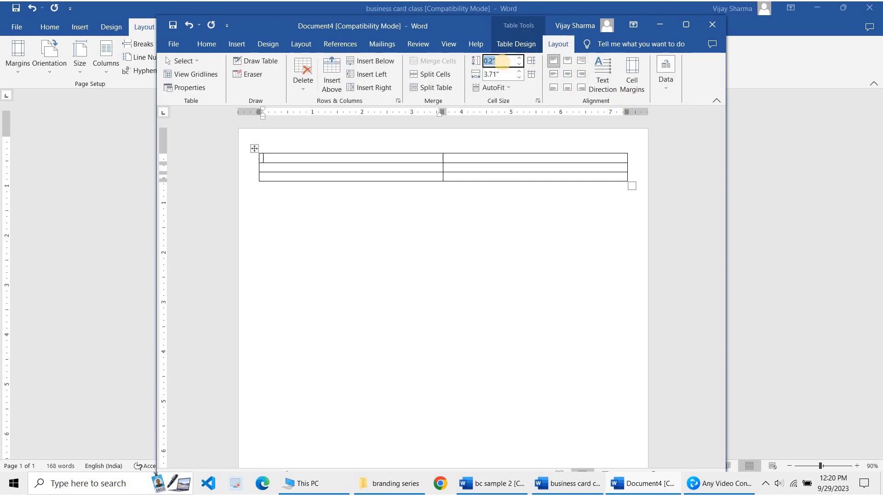
{"action": "type", "text": "2"}
{"action": "key", "text": "Return"}
Change the table's column width from 3.71 to 3.5 inches
{"action": "left_click", "coordinate": [501, 75]}
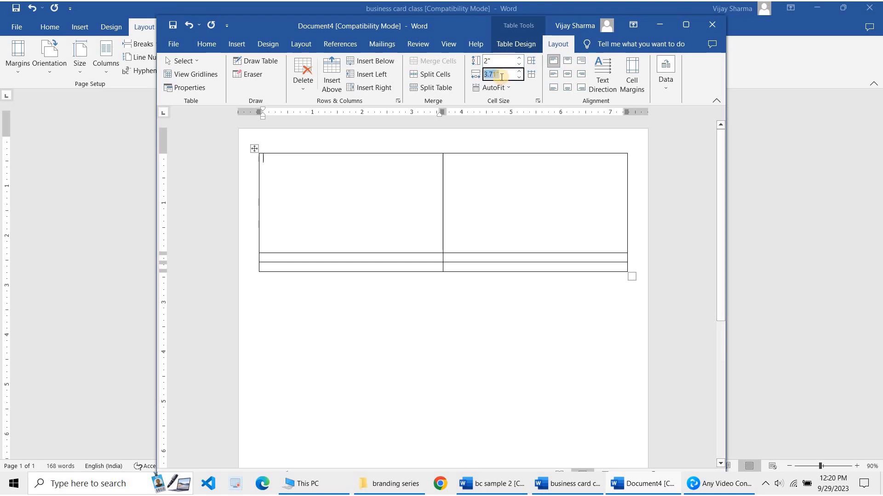
{"action": "left_click", "coordinate": [501, 75]}
{"action": "double_click", "coordinate": [501, 75]}
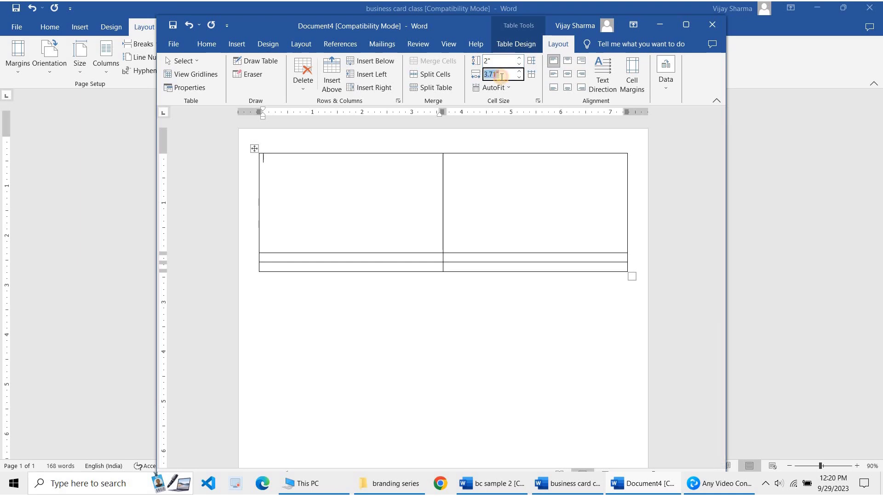
{"action": "left_click", "coordinate": [501, 76]}
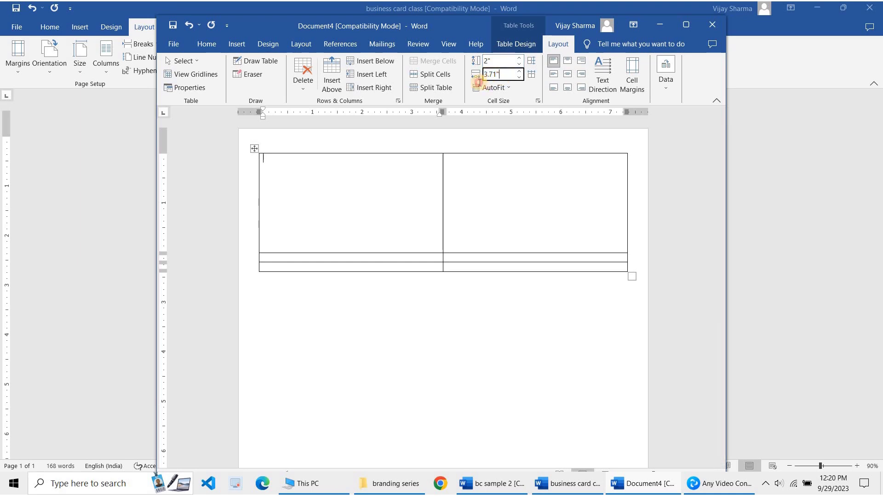
{"action": "double_click", "coordinate": [501, 76]}
{"action": "type", "text": "3"}
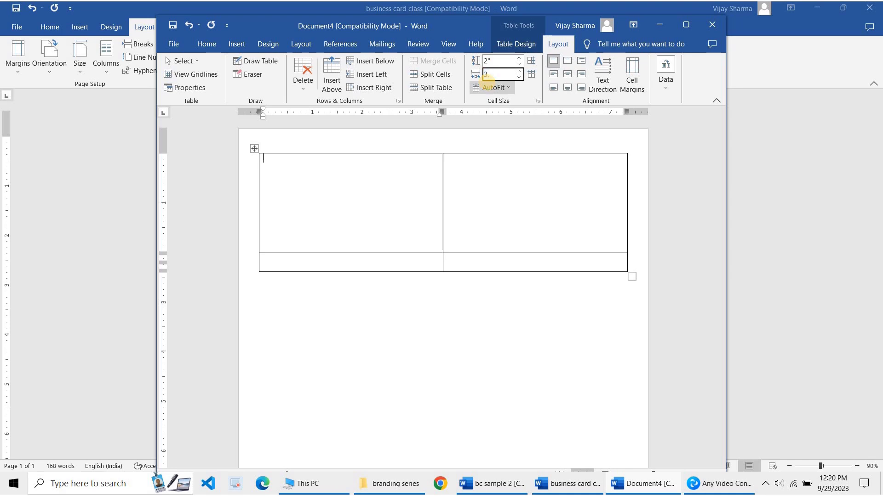
{"action": "type", "text": ".5"}
{"action": "key", "text": "Return"}
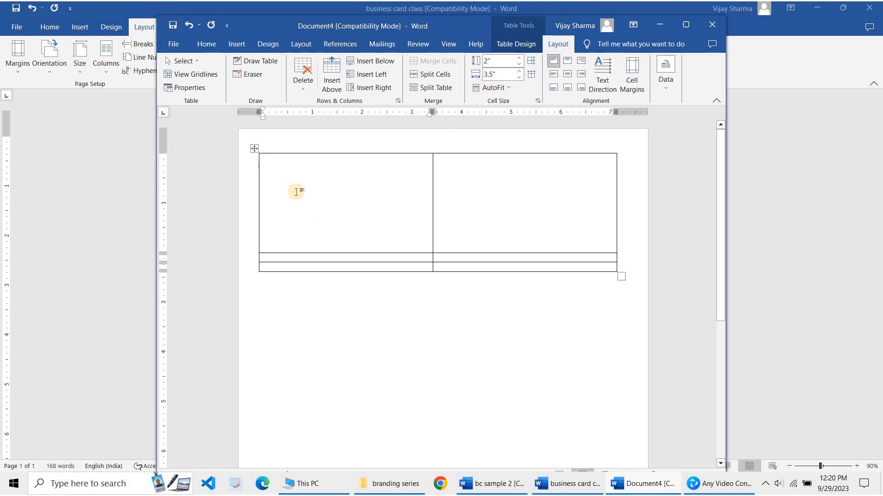
Paste the business card into the first table cell, then undo the paste
{"action": "left_click", "coordinate": [254, 149]}
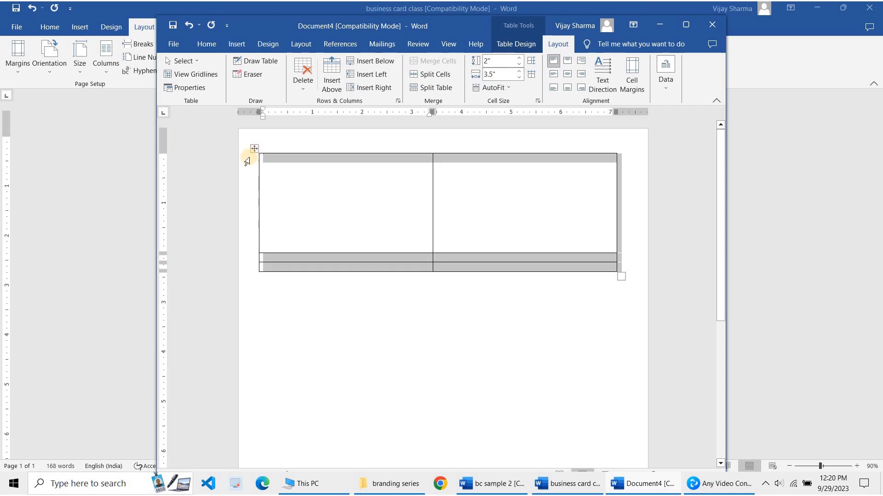
{"action": "left_click", "coordinate": [297, 174]}
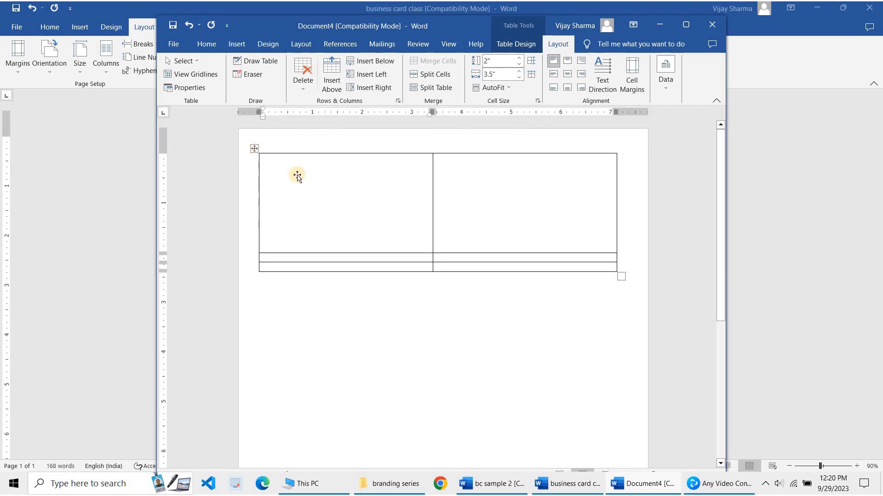
{"action": "key", "text": "ctrl+v"}
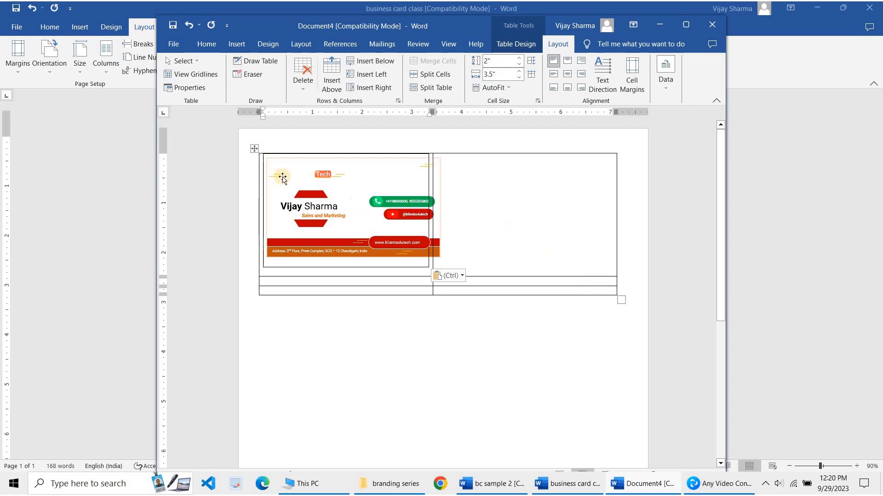
{"action": "key", "text": "ctrl+z"}
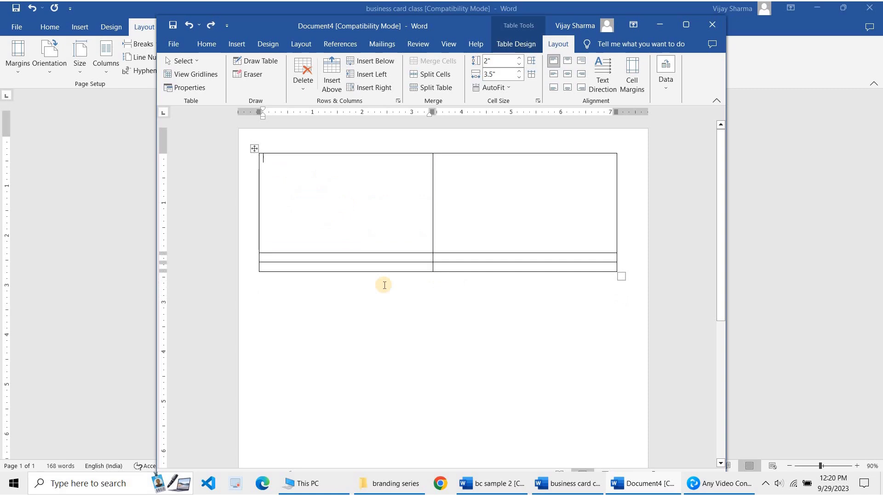
{"action": "key", "text": "alt+Tab"}
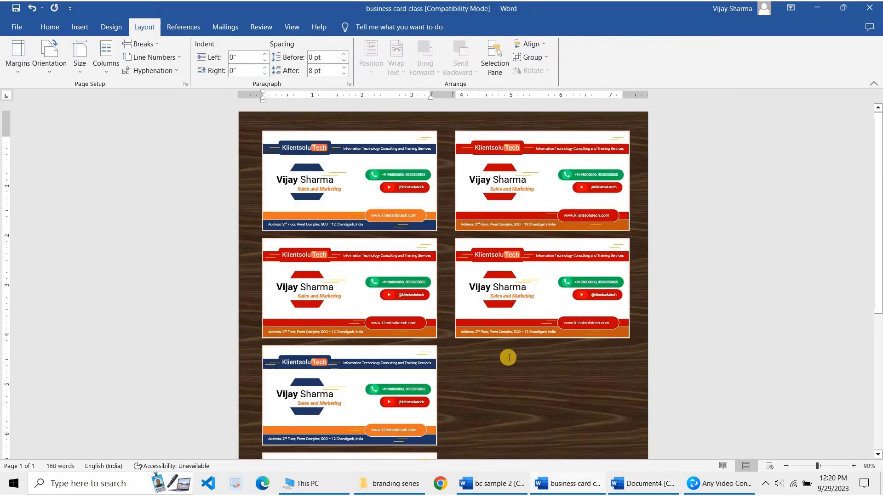
Select the fourth card's contents in the card sheet, then bring Document4 back to front
{"action": "left_click", "coordinate": [508, 358]}
{"action": "key", "text": "shift+Up"}
{"action": "key", "text": "shift+Up"}
{"action": "key", "text": "shift+Up"}
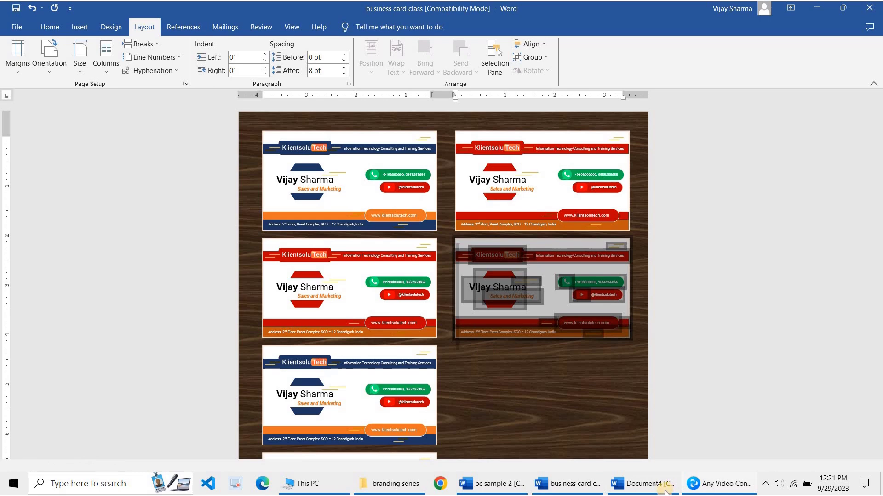
{"action": "left_click", "coordinate": [636, 486]}
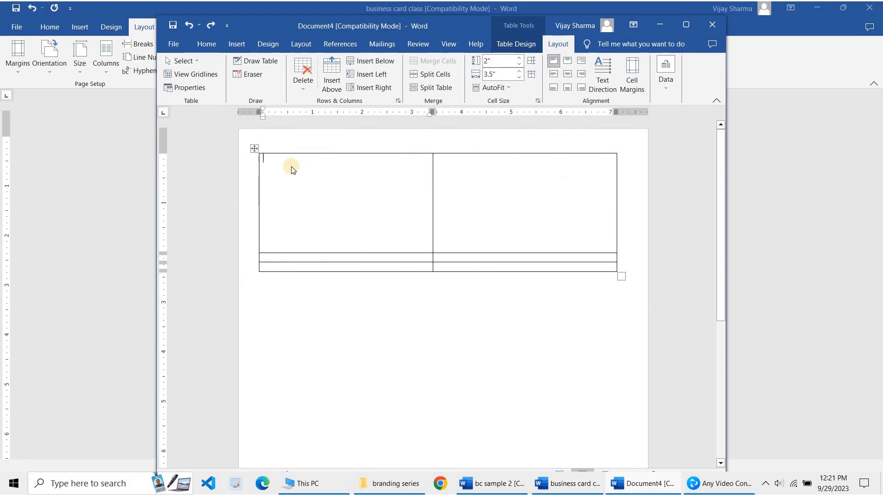
Paste the red card into Document4's first cell with source formatting, enlarge the table, then close Document4
{"action": "left_click", "coordinate": [266, 159]}
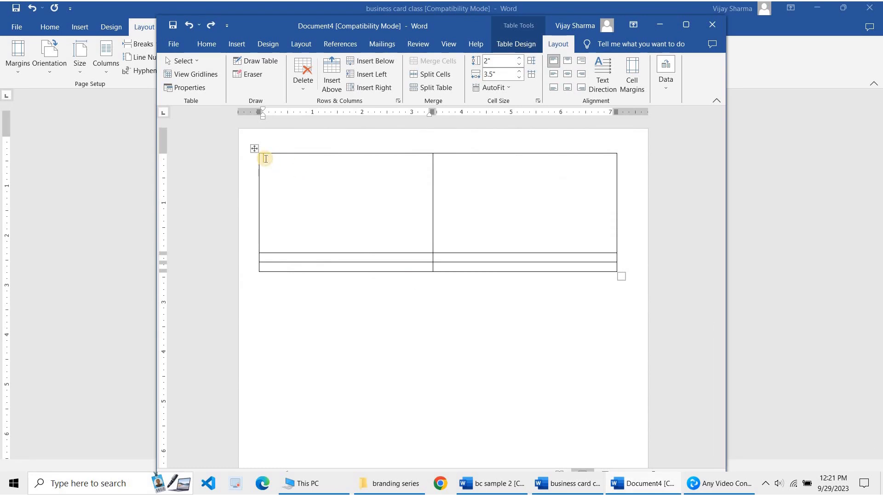
{"action": "left_click", "coordinate": [265, 158]}
{"action": "right_click", "coordinate": [266, 160]}
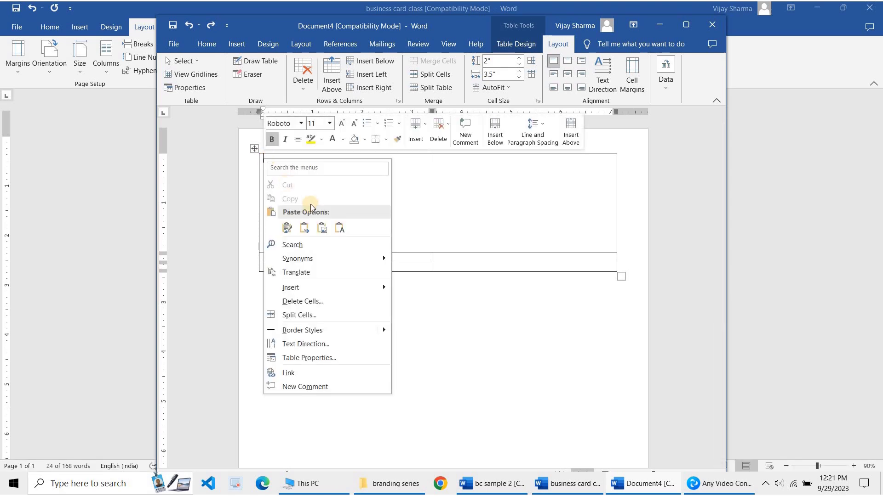
{"action": "left_click", "coordinate": [287, 230]}
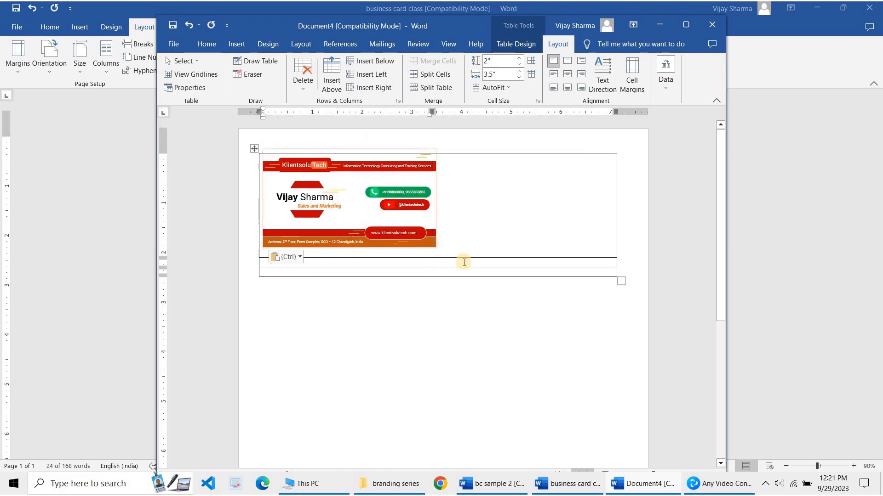
{"action": "left_click_drag", "start_coordinate": [618, 282], "coordinate": [622, 334]}
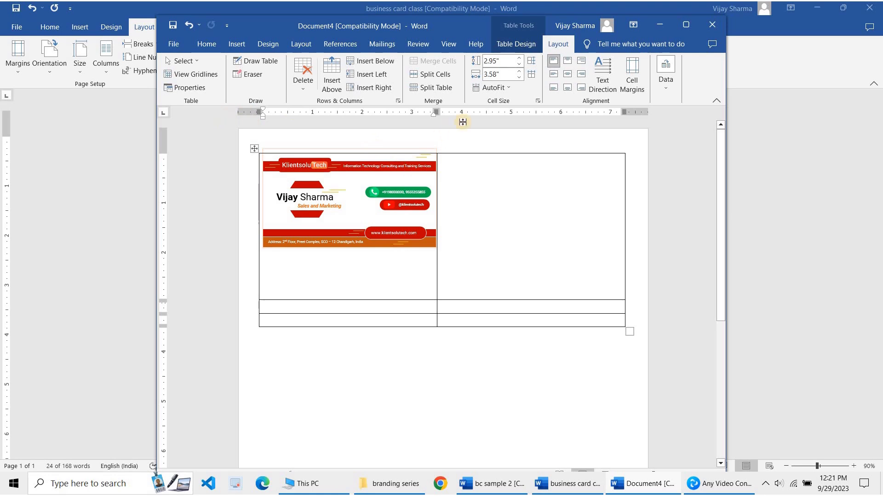
{"action": "left_click", "coordinate": [713, 26]}
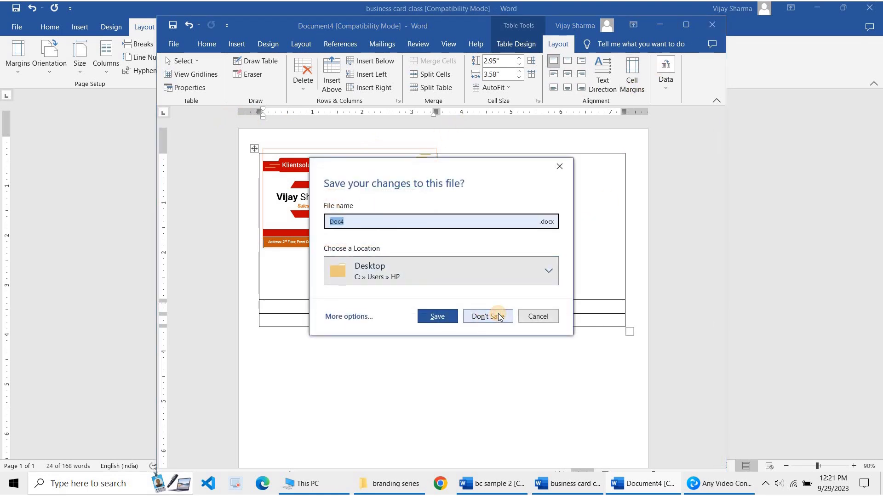
Discard Document4 without saving and deselect the right card on the business card sheet
{"action": "left_click", "coordinate": [500, 317]}
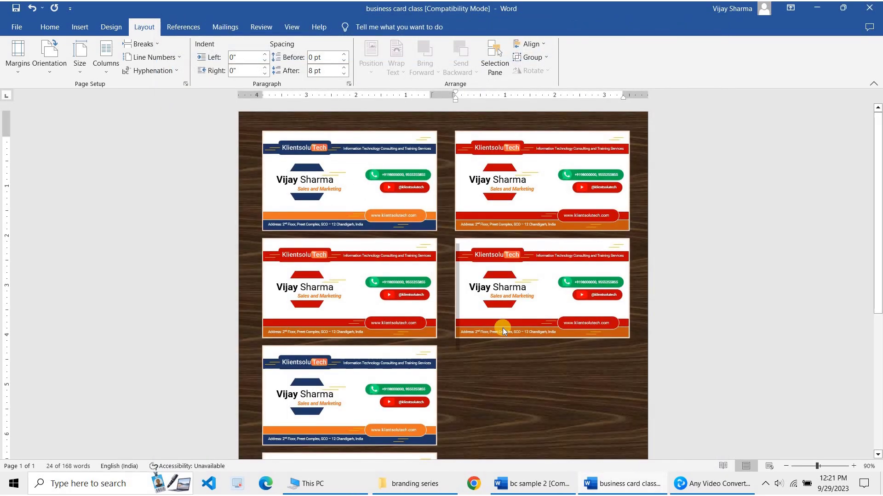
{"action": "left_click", "coordinate": [497, 373]}
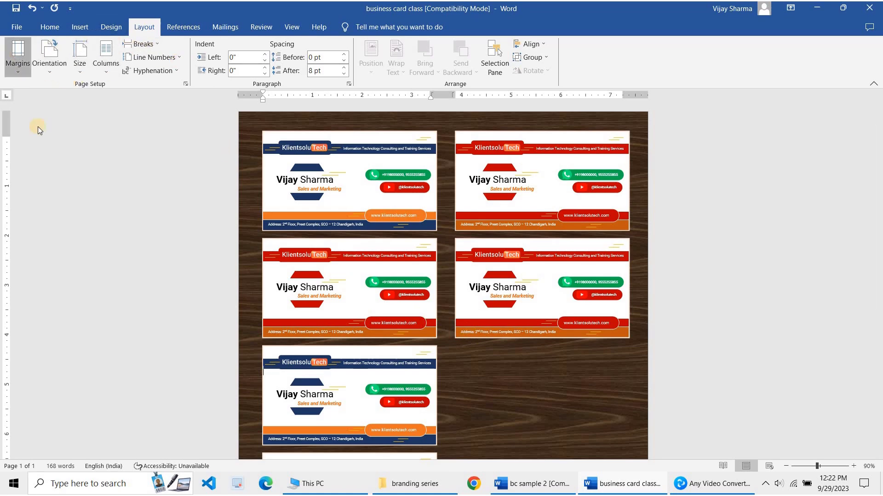
View the Margins presets without changing them, then launch Google Chrome
{"action": "left_click", "coordinate": [19, 56]}
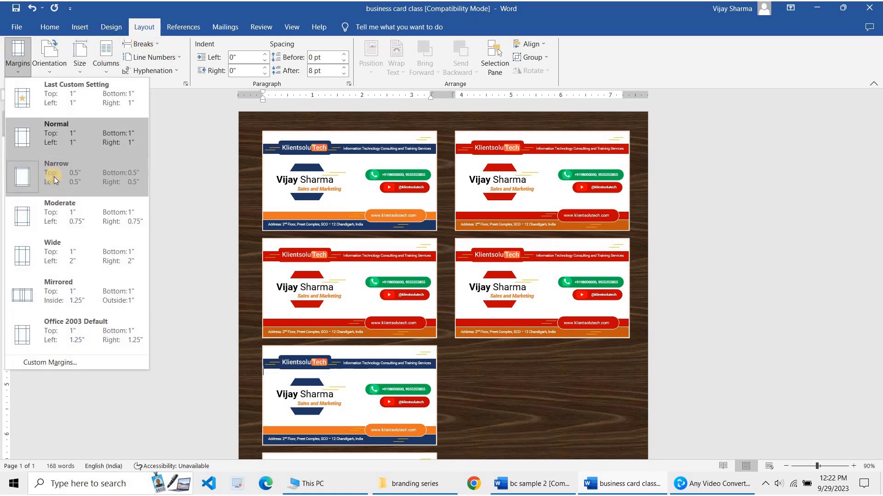
{"action": "left_click", "coordinate": [242, 195]}
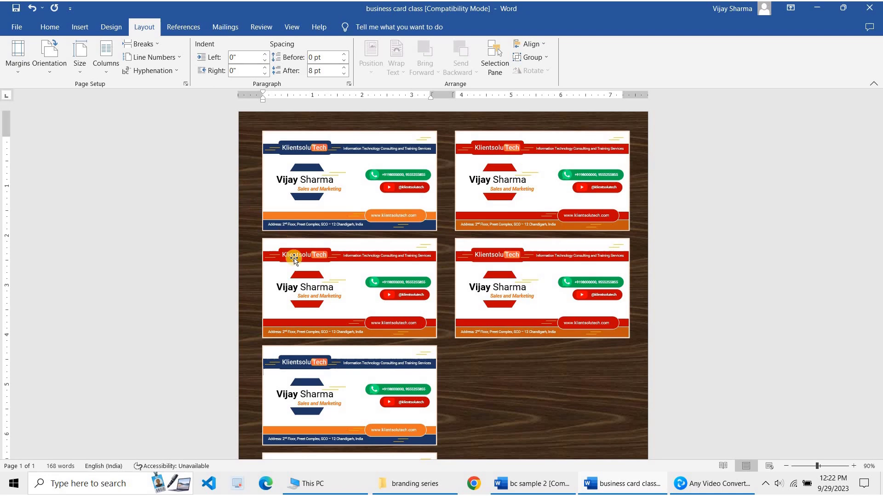
{"action": "left_click", "coordinate": [475, 488]}
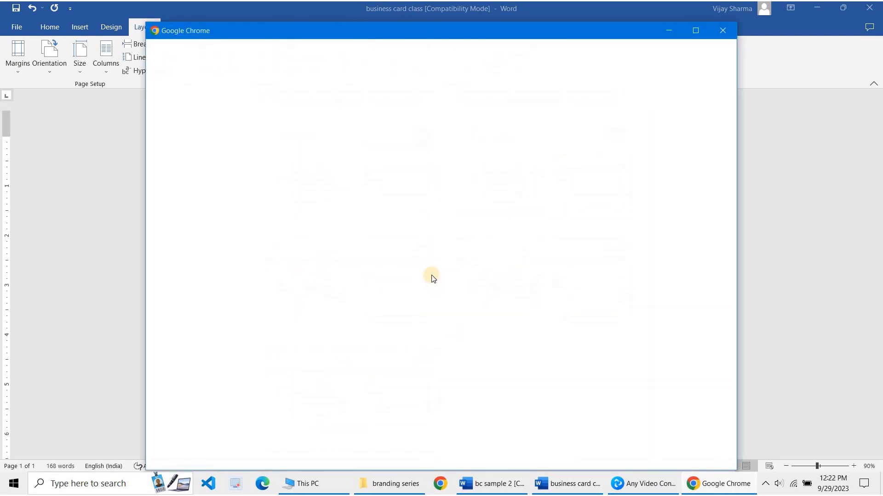
In a maximized Chrome window, go to klientsolutech's Microsoft Word Online Training Course page
{"action": "left_click", "coordinate": [491, 251]}
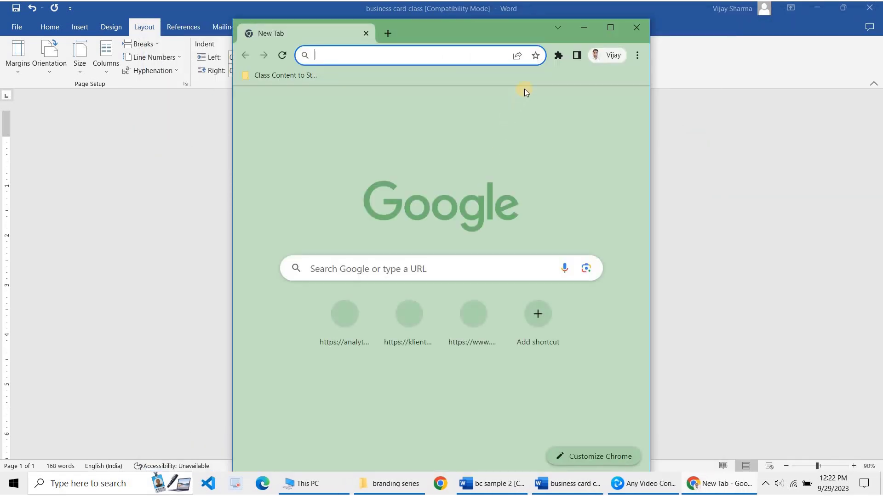
{"action": "double_click", "coordinate": [494, 23]}
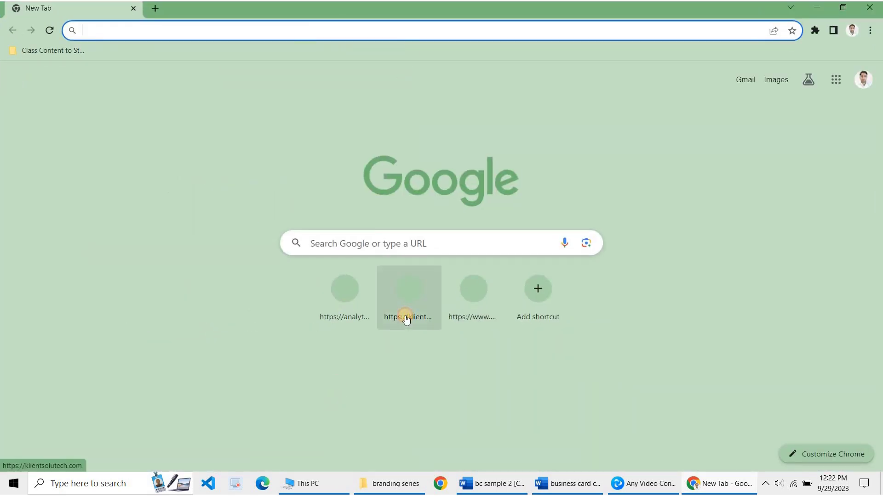
{"action": "left_click", "coordinate": [403, 292]}
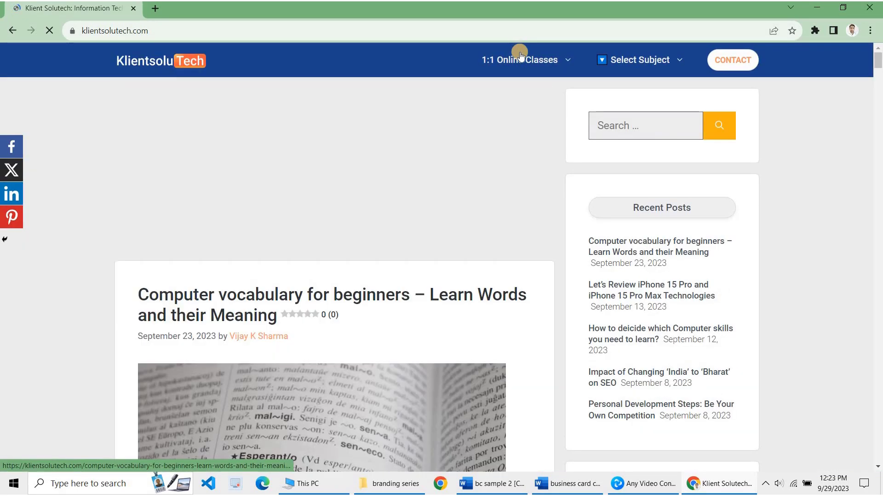
{"action": "mouse_move", "coordinate": [518, 58]}
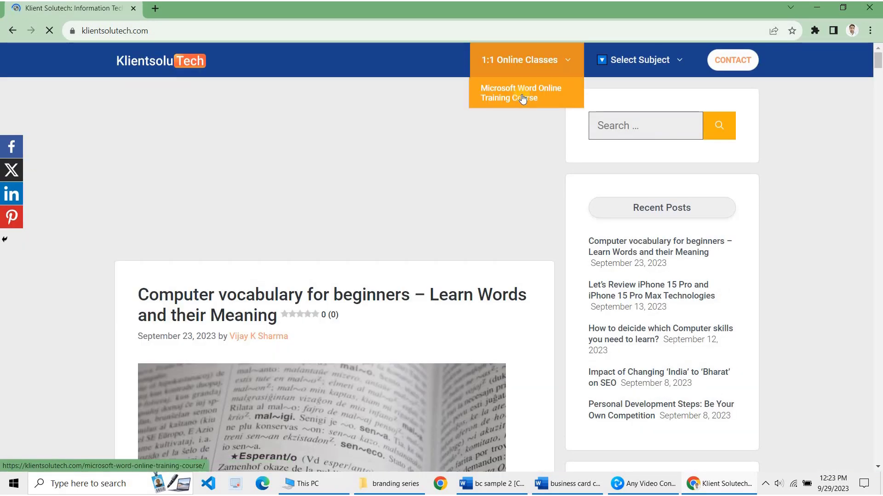
{"action": "left_click", "coordinate": [522, 94]}
Scroll through the Microsoft Word Online Training Course page, then return to the Word business card document
{"action": "scroll", "coordinate": [546, 325], "scroll_direction": "down", "scroll_amount": 10}
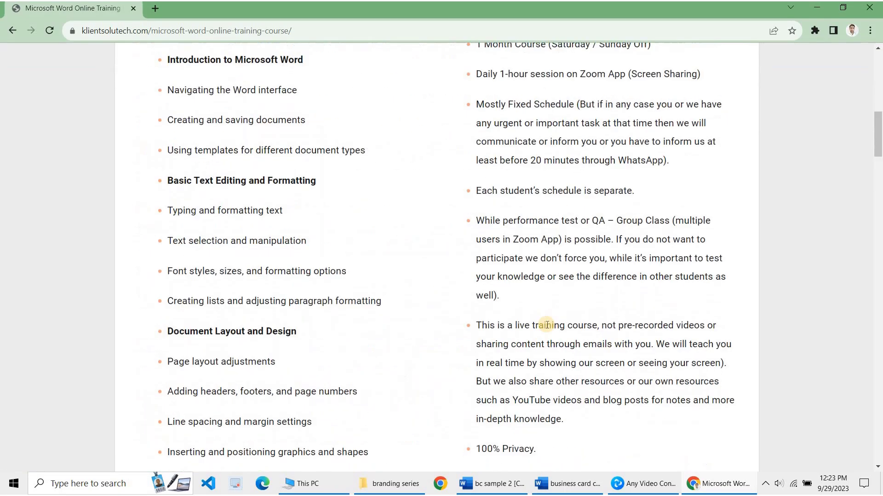
{"action": "scroll", "coordinate": [288, 339], "scroll_direction": "down", "scroll_amount": 20}
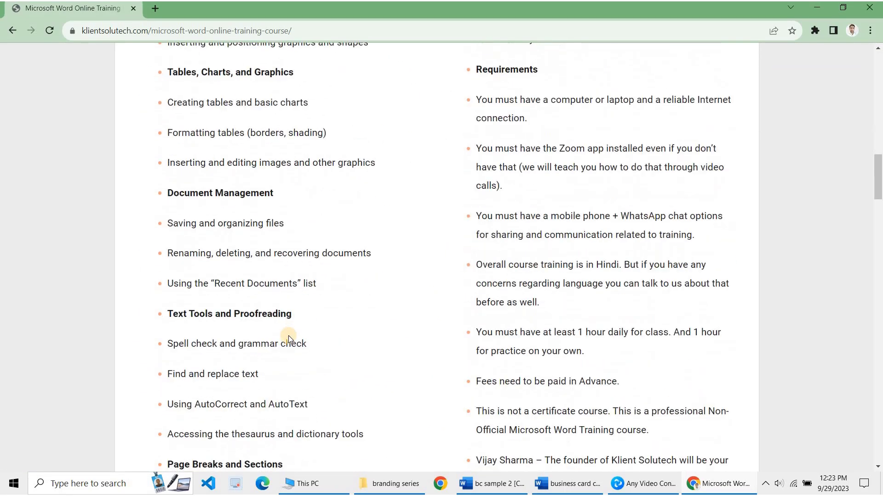
{"action": "scroll", "coordinate": [522, 232], "scroll_direction": "up", "scroll_amount": 15}
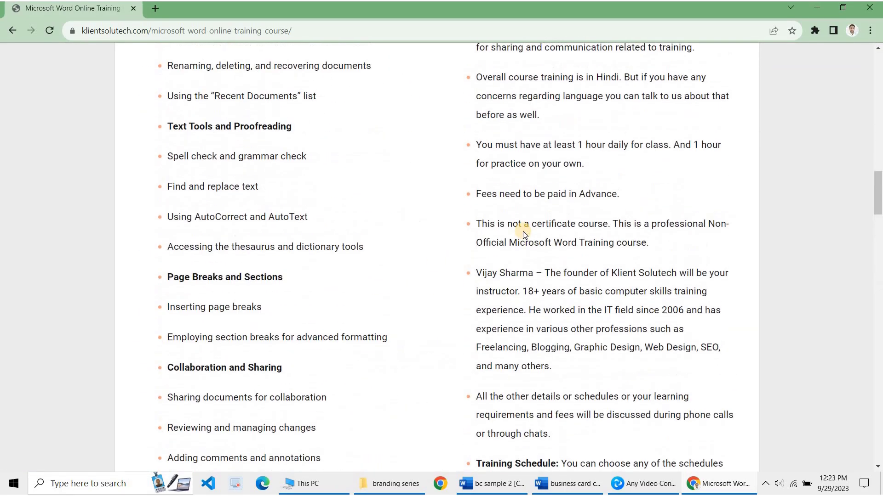
{"action": "scroll", "coordinate": [524, 234], "scroll_direction": "down", "scroll_amount": 15}
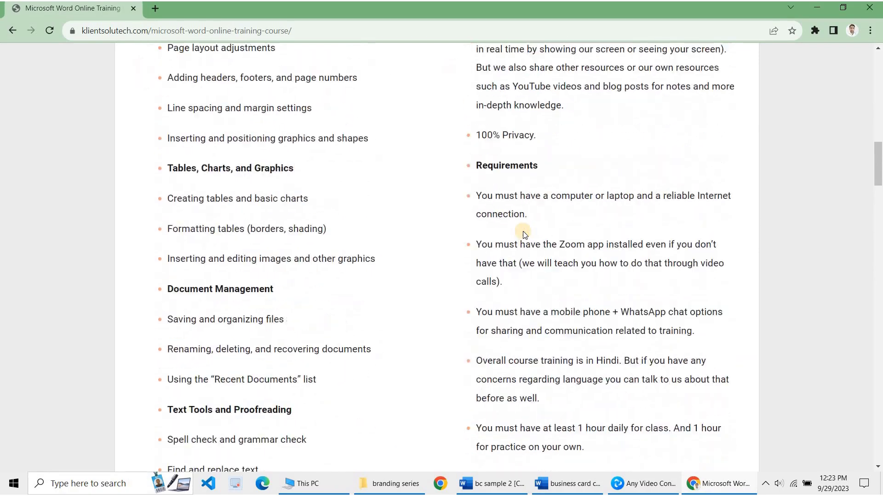
{"action": "scroll", "coordinate": [524, 235], "scroll_direction": "down", "scroll_amount": 15}
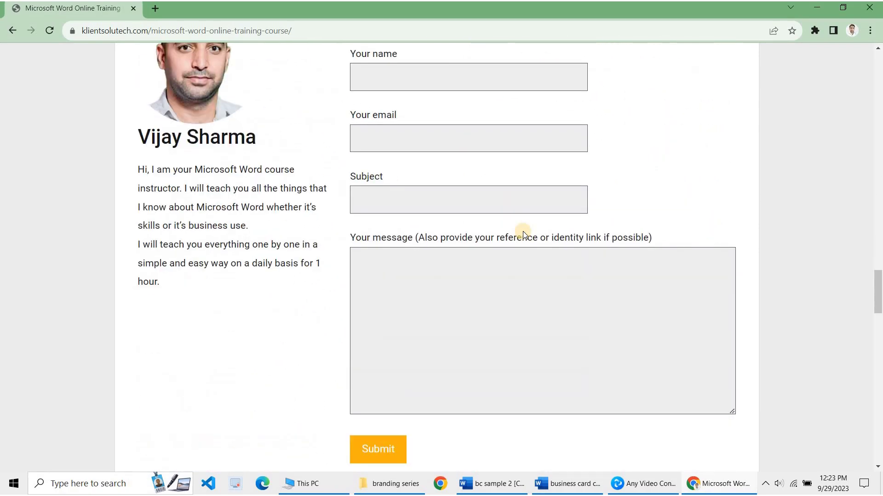
{"action": "scroll", "coordinate": [523, 234], "scroll_direction": "down", "scroll_amount": 15}
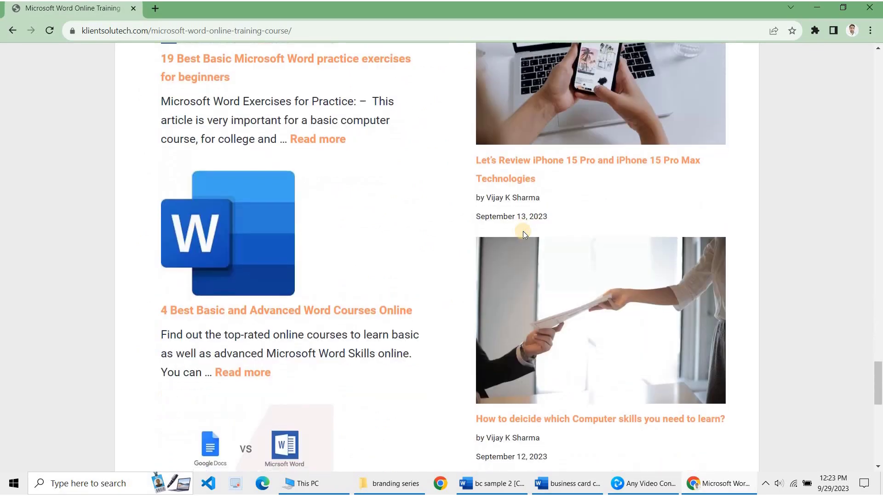
{"action": "scroll", "coordinate": [523, 233], "scroll_direction": "up", "scroll_amount": 15}
{"action": "scroll", "coordinate": [523, 231], "scroll_direction": "up", "scroll_amount": 20}
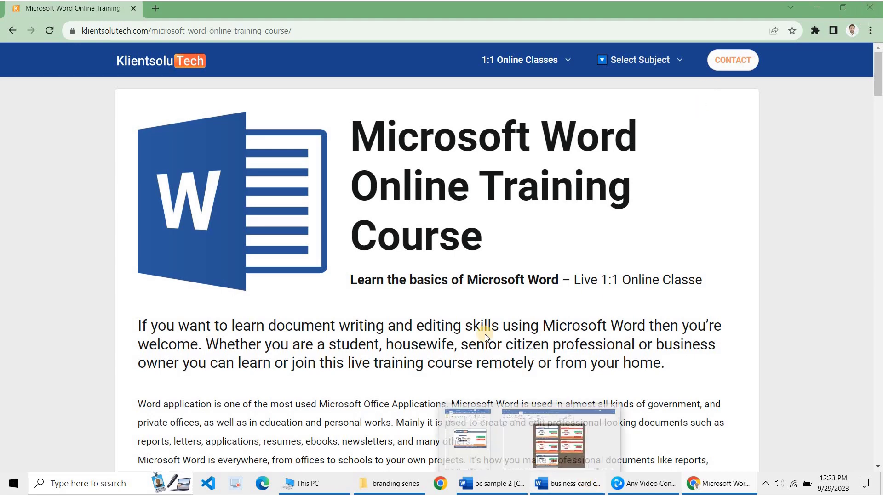
{"action": "left_click", "coordinate": [591, 486]}
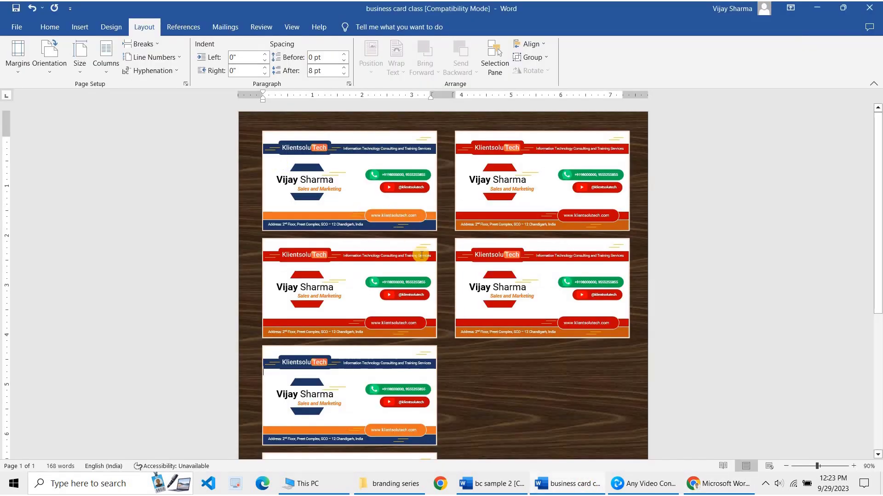